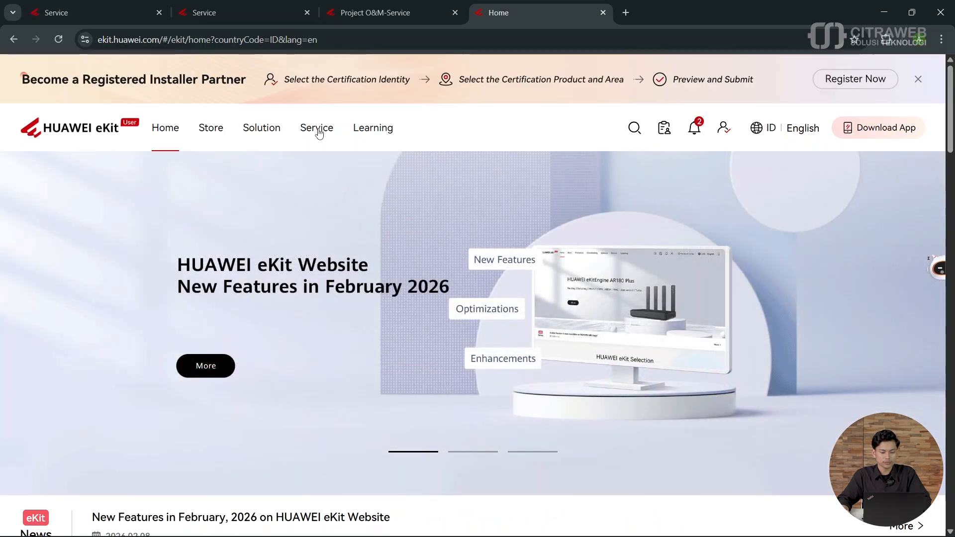
- Start creating a new project from the Service page, with SME Network as the product to deploy
{"action": "left_click", "coordinate": [317, 128]}
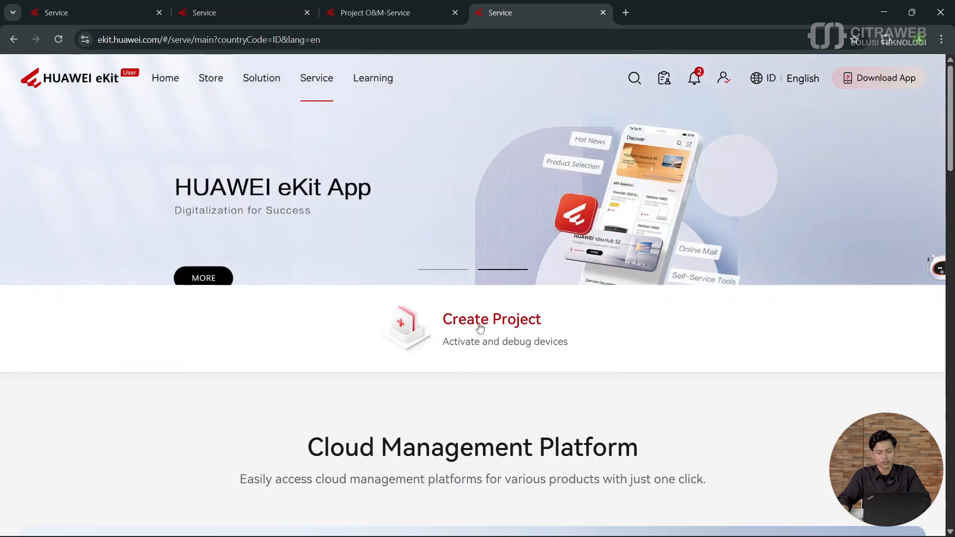
{"action": "left_click", "coordinate": [479, 327]}
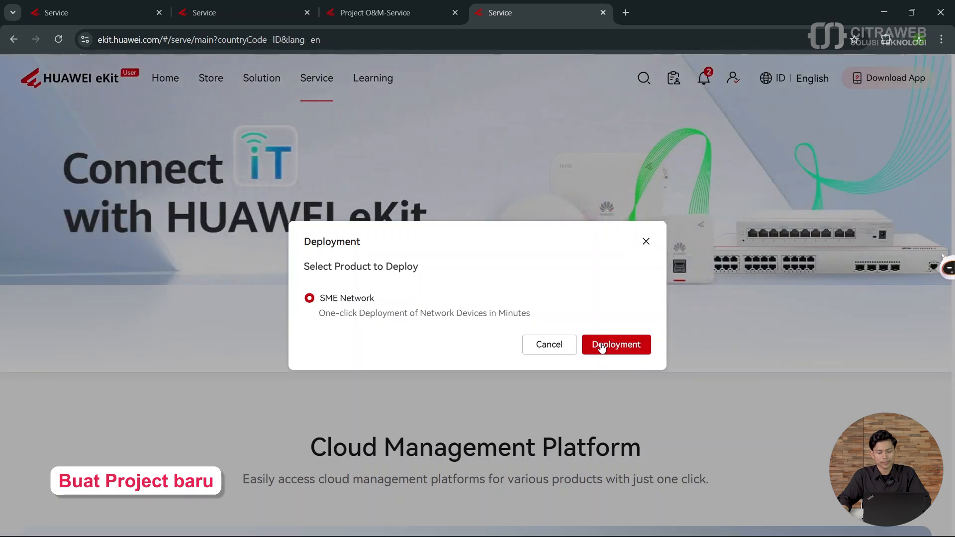
{"action": "left_click", "coordinate": [603, 347]}
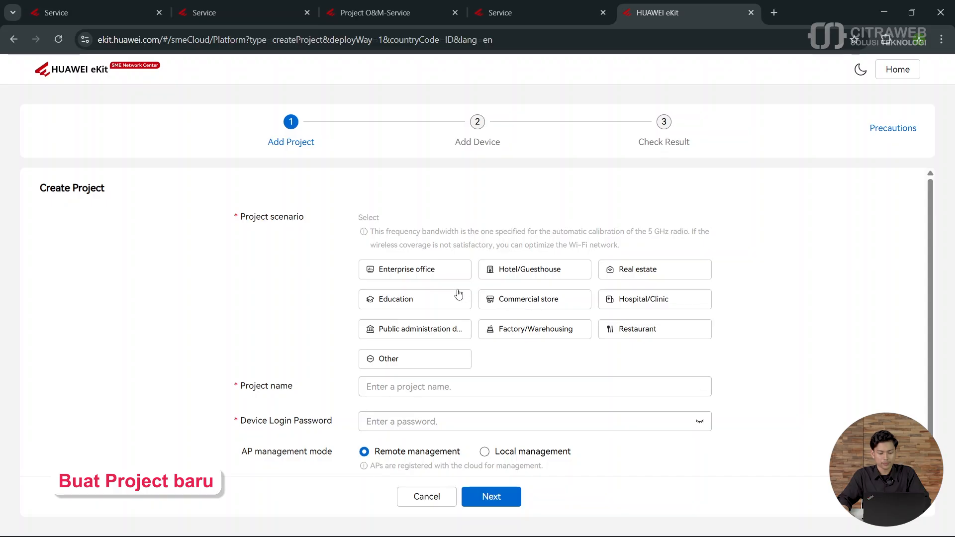
- Set the project scenario to Hotel/Guesthouse and name the project Internet_KIta
{"action": "left_click", "coordinate": [515, 272]}
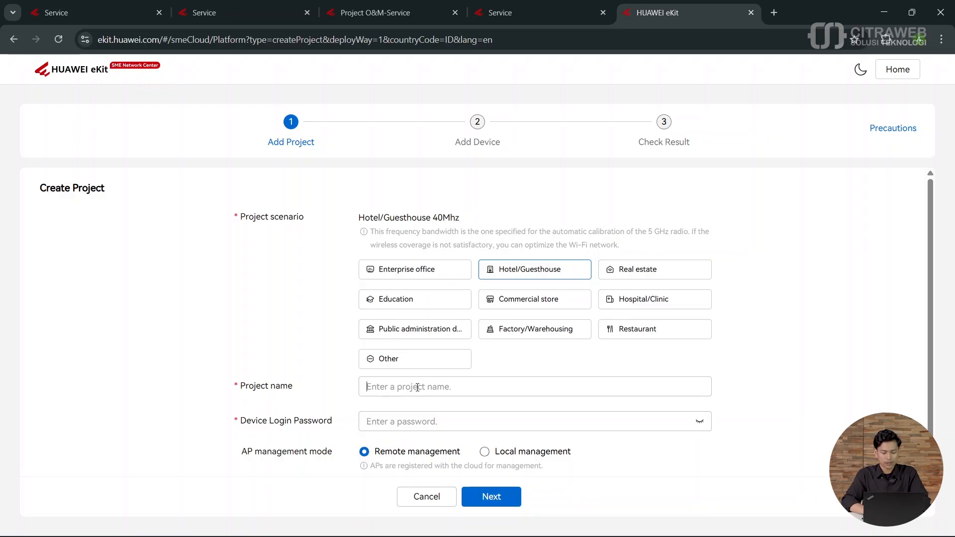
{"action": "left_click", "coordinate": [417, 387]}
{"action": "type", "text": "Inter"}
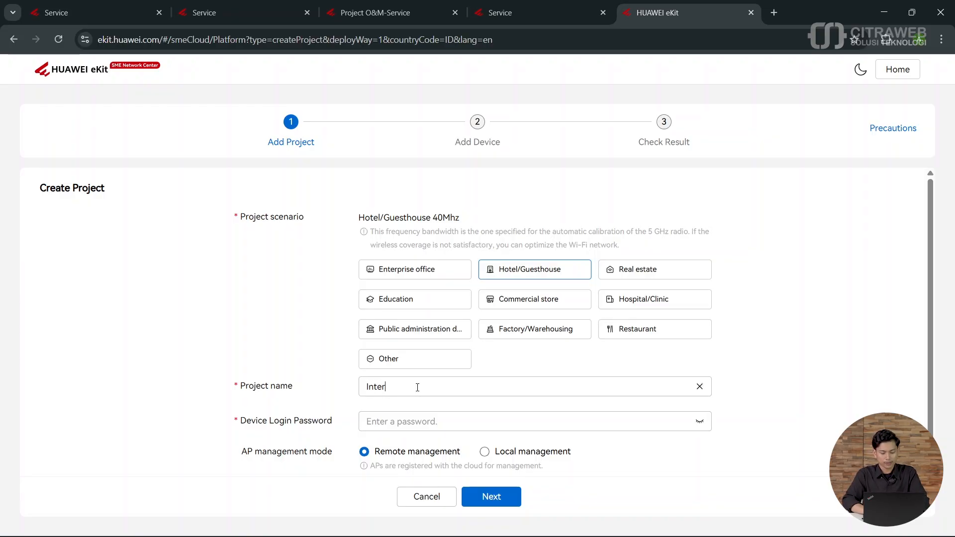
{"action": "type", "text": "net K"}
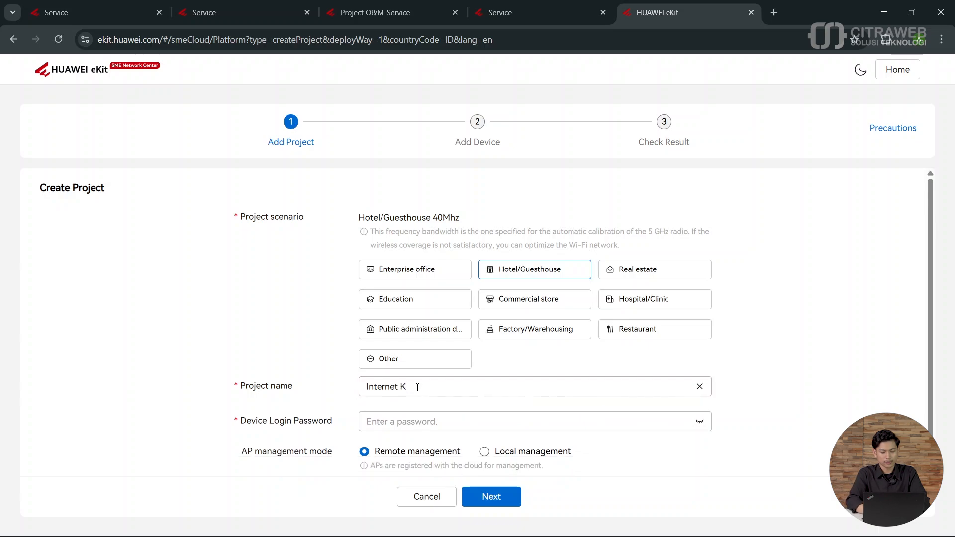
{"action": "key", "text": "BackSpace"}
{"action": "key", "text": "BackSpace"}
{"action": "type", "text": "_KIta"}
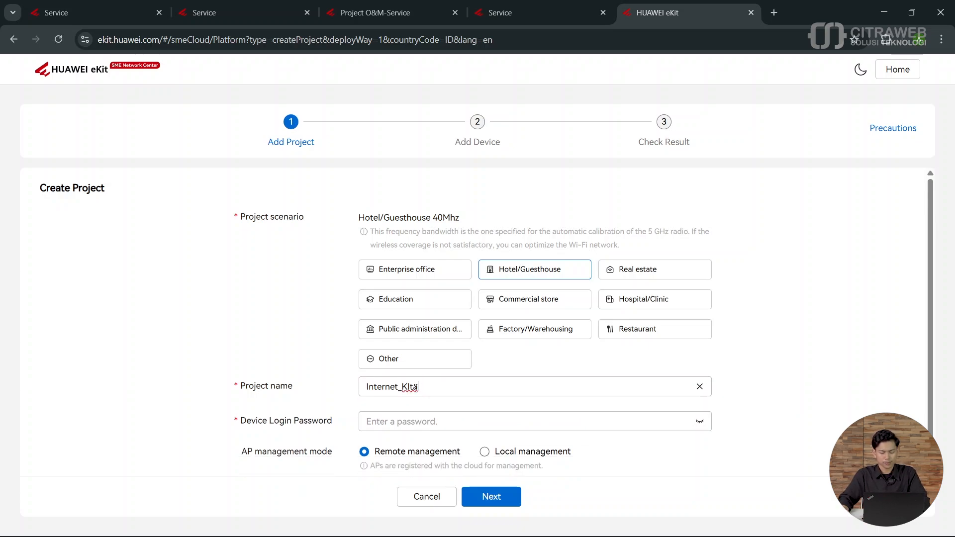
- Enter the device login password, keep Remote management as the AP management mode, and continue to adding devices
{"action": "left_click", "coordinate": [415, 423]}
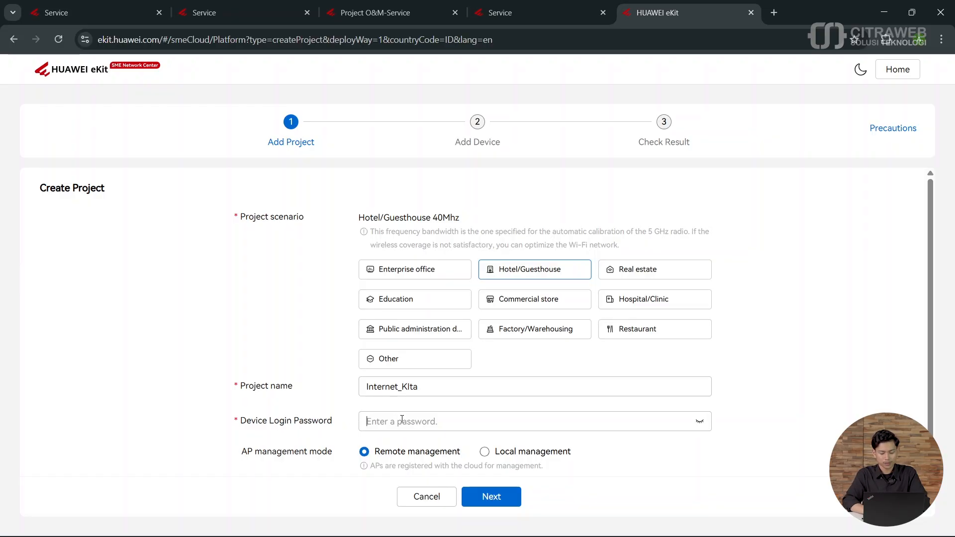
{"action": "type", "text": "********"}
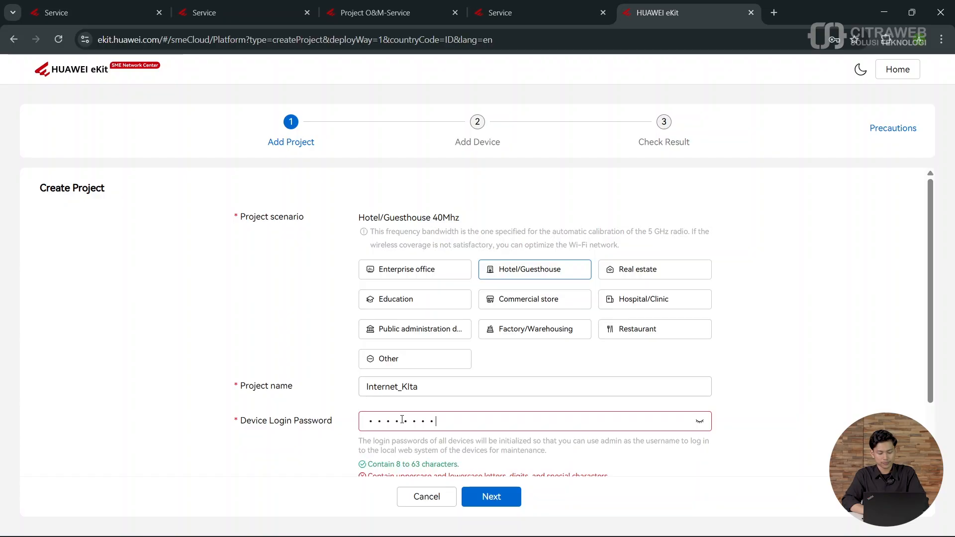
{"action": "type", "text": "*"}
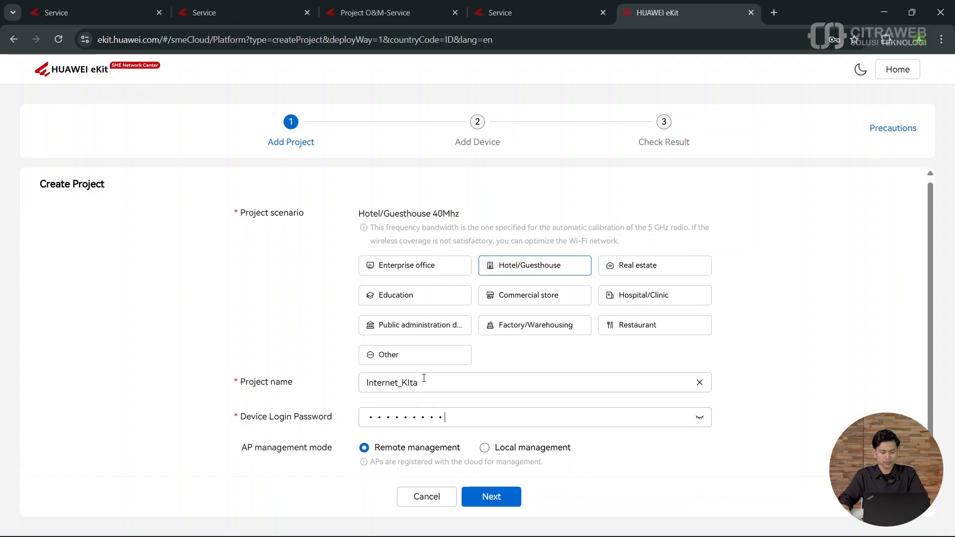
{"action": "left_click_drag", "start_coordinate": [237, 450], "coordinate": [330, 452]}
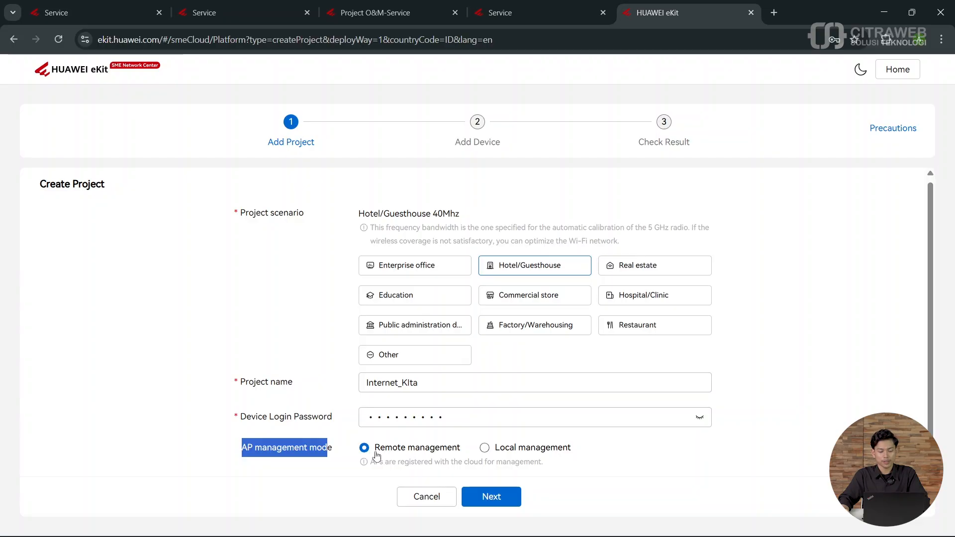
{"action": "left_click", "coordinate": [278, 458]}
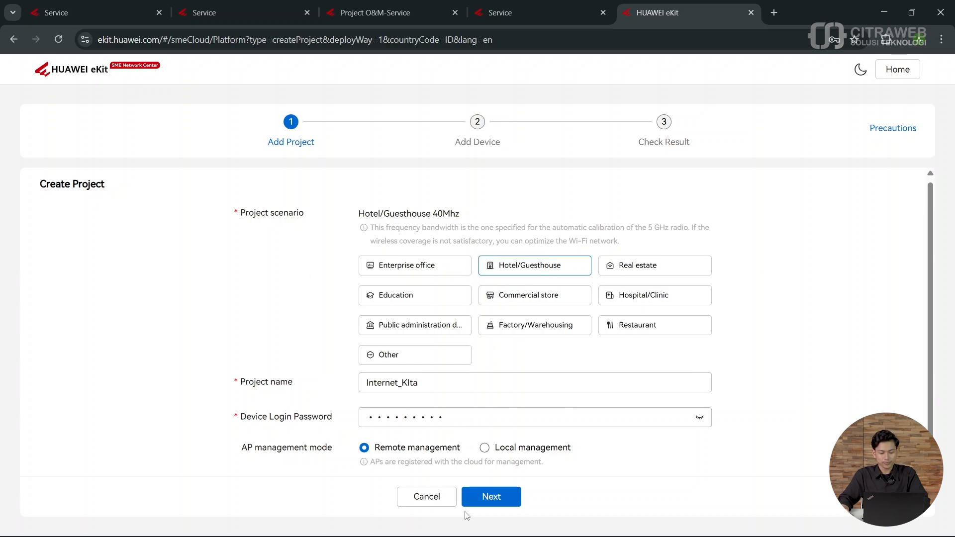
{"action": "left_click", "coordinate": [482, 499]}
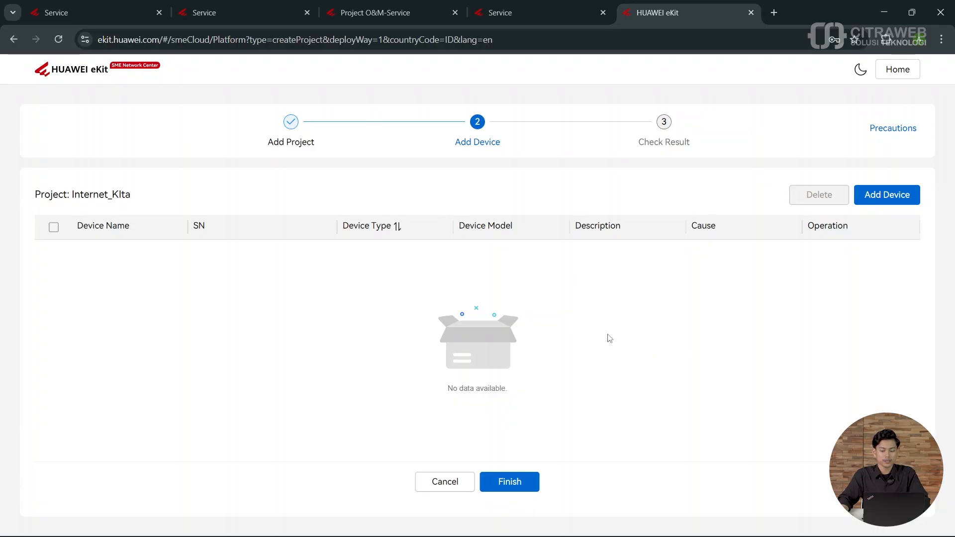
- Add the AP361 access point to the project by SN, copying its serial number from the Notepad note
{"action": "left_click", "coordinate": [899, 195]}
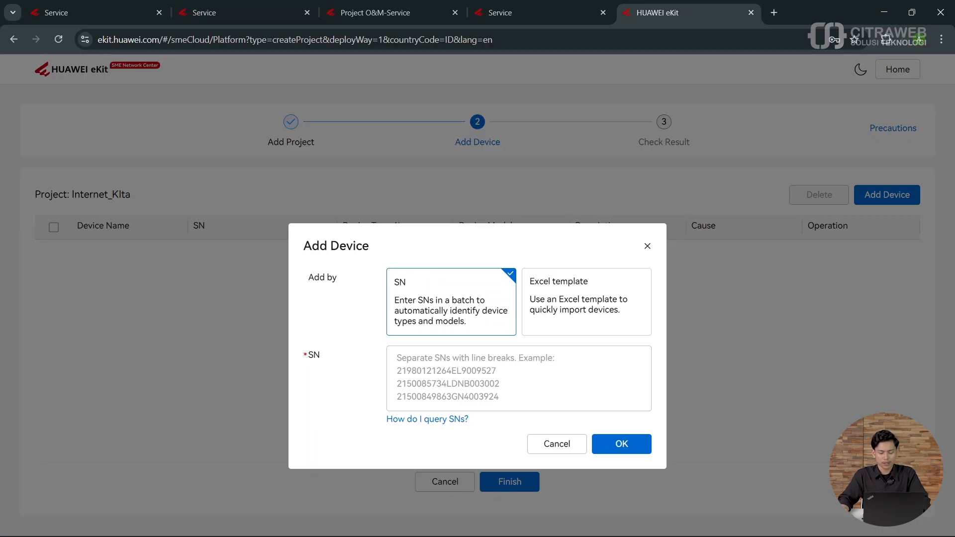
{"action": "left_click", "coordinate": [574, 522]}
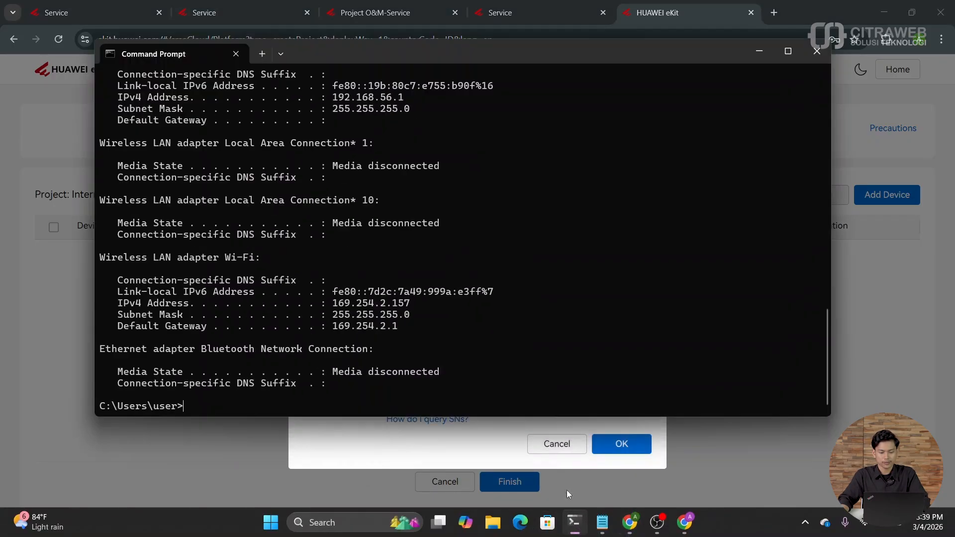
{"action": "key", "text": "alt+Tab"}
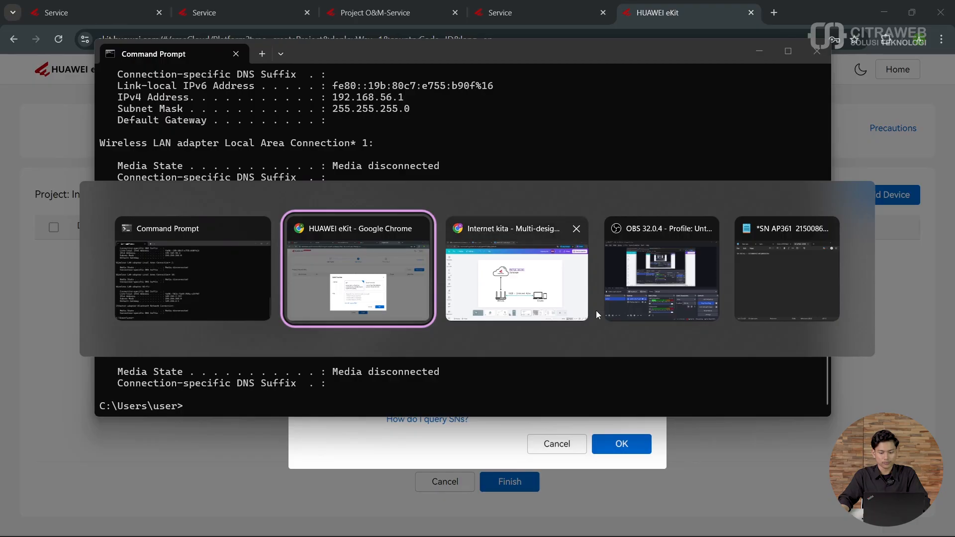
{"action": "left_click", "coordinate": [757, 292]}
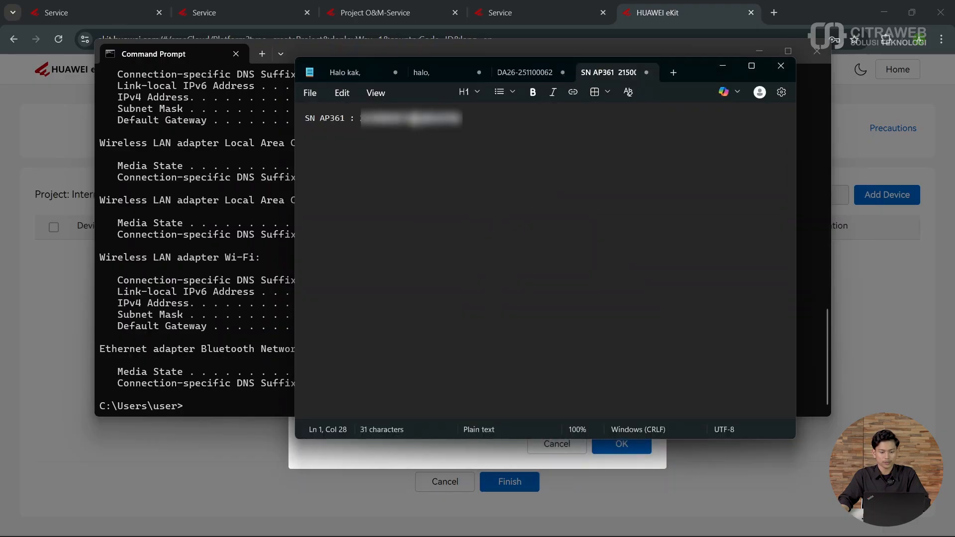
{"action": "double_click", "coordinate": [415, 119]}
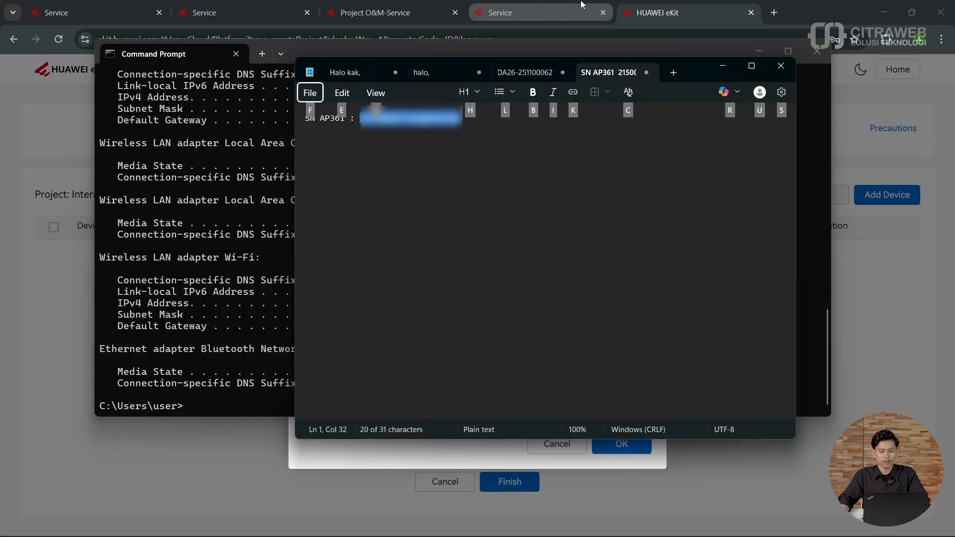
{"action": "left_click", "coordinate": [656, 11]}
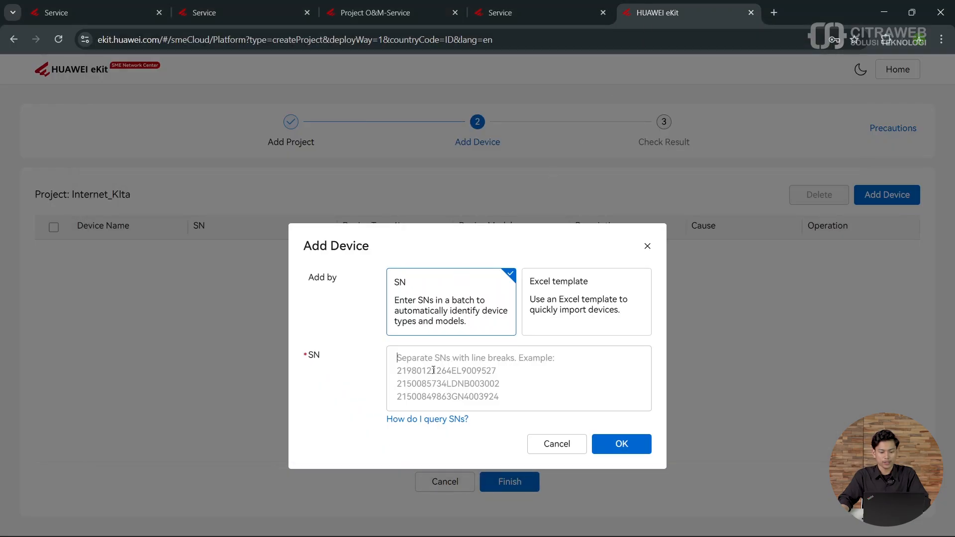
{"action": "key", "text": "ctrl+v"}
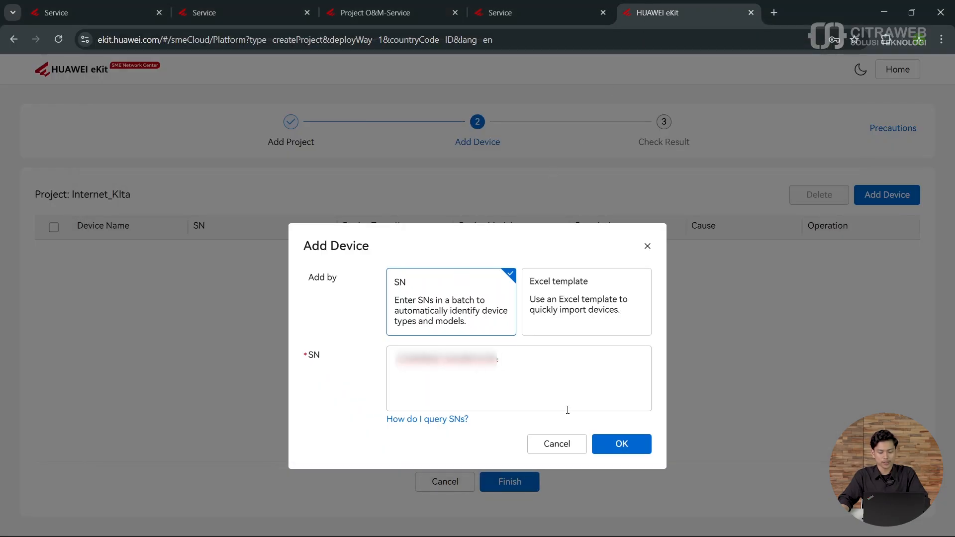
{"action": "left_click", "coordinate": [621, 450]}
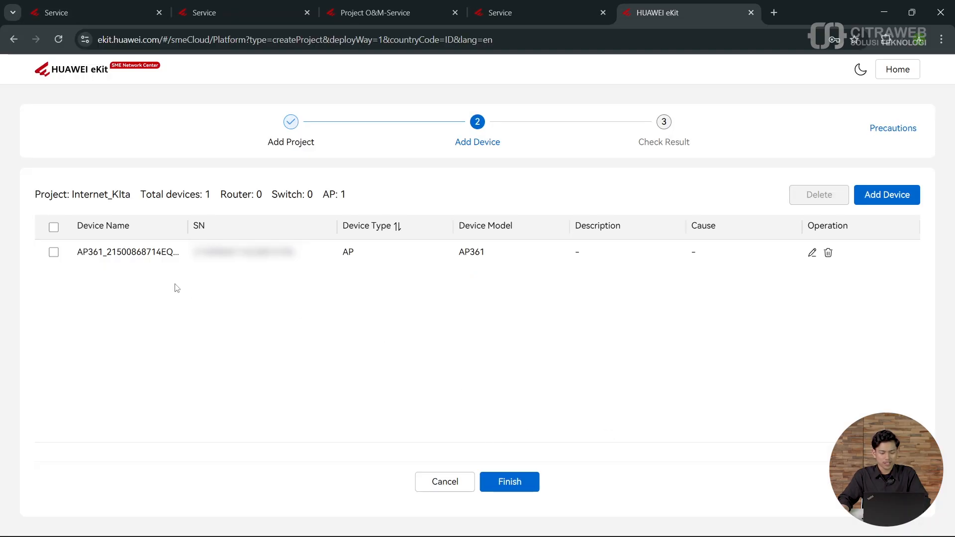
- Select the added AP361, finish adding devices, and enter the project
{"action": "left_click", "coordinate": [54, 255]}
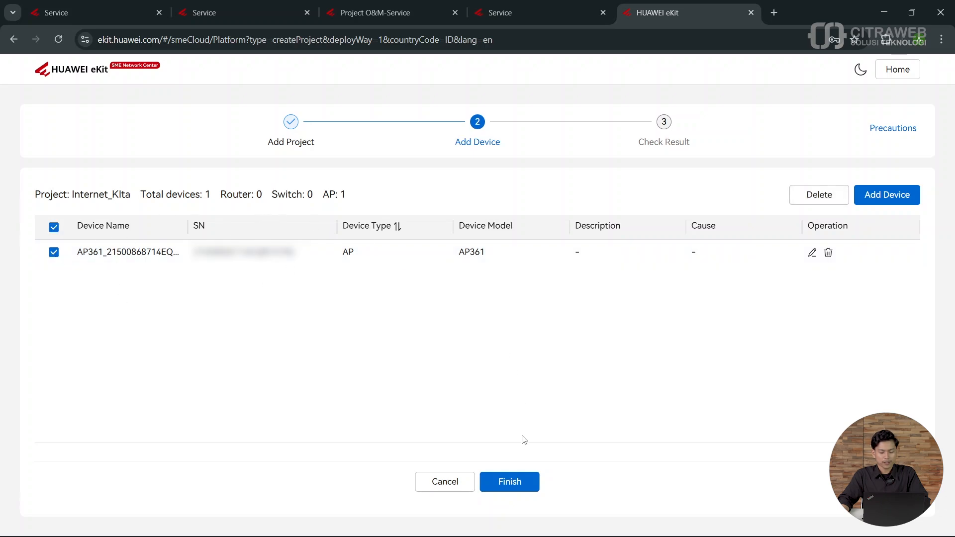
{"action": "left_click", "coordinate": [508, 483]}
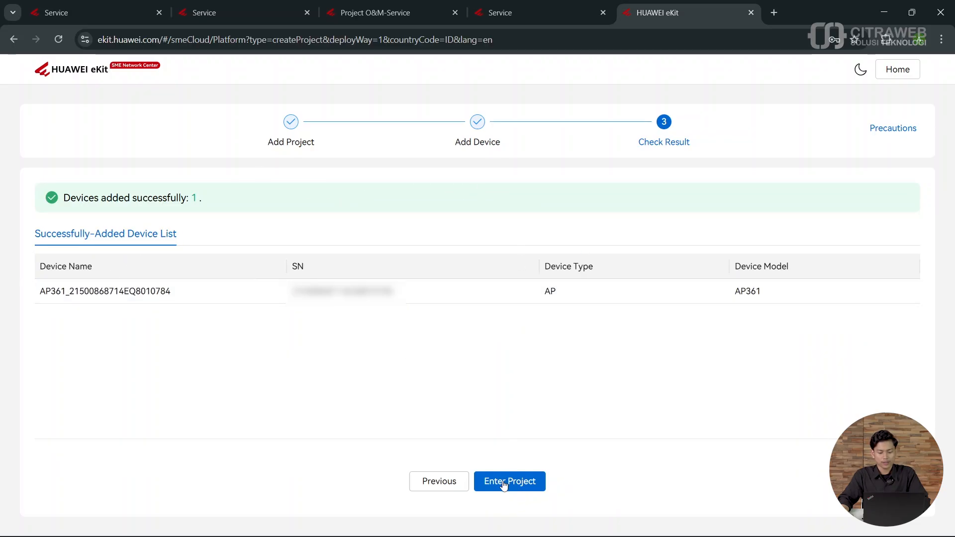
{"action": "left_click", "coordinate": [507, 482]}
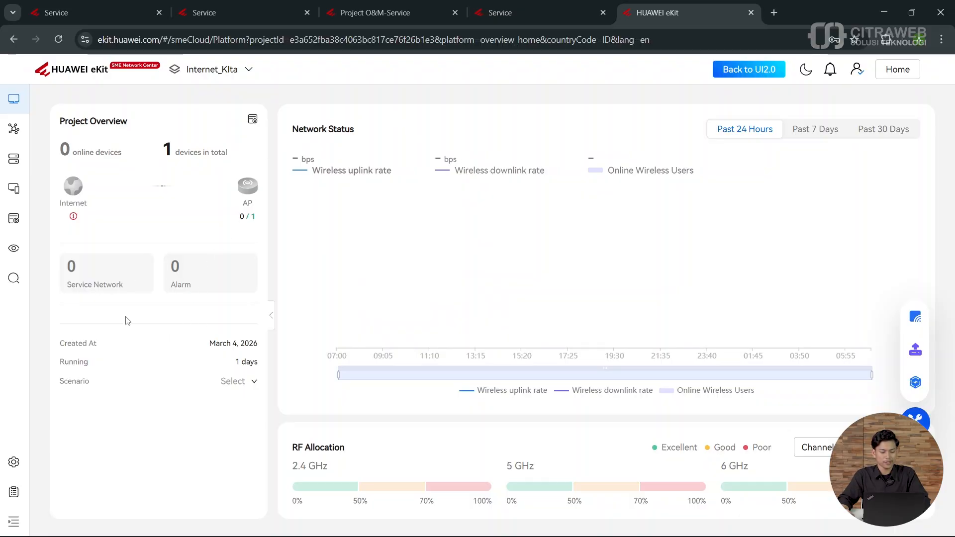
- Refresh the project overview to check the number of online devices, and open the project's device list
{"action": "left_click", "coordinate": [63, 38]}
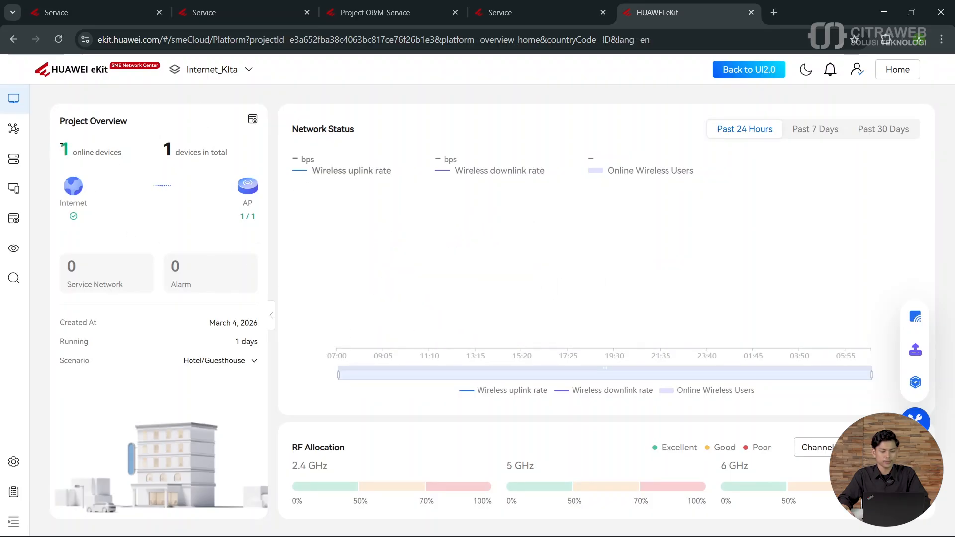
{"action": "left_click_drag", "start_coordinate": [62, 148], "coordinate": [90, 149]}
{"action": "left_click", "coordinate": [107, 155]}
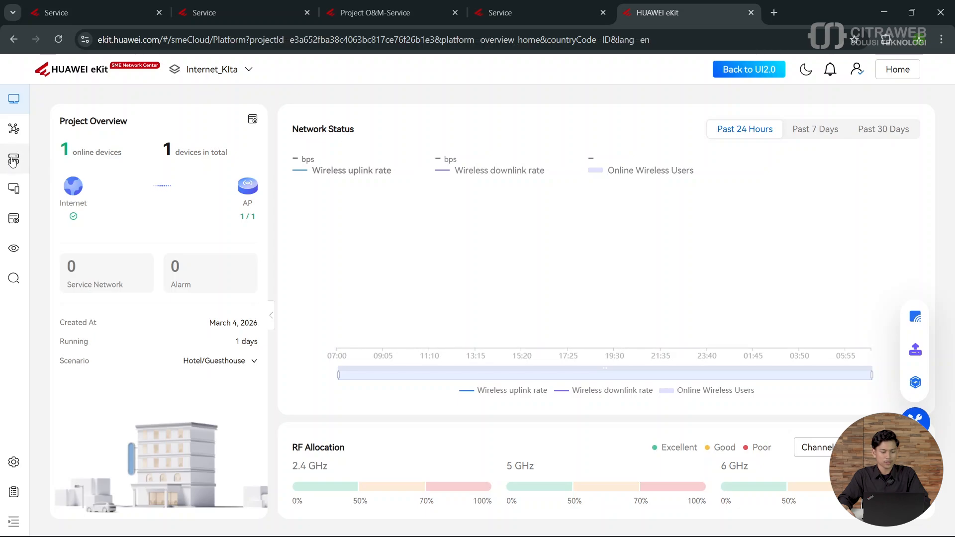
{"action": "left_click", "coordinate": [13, 159]}
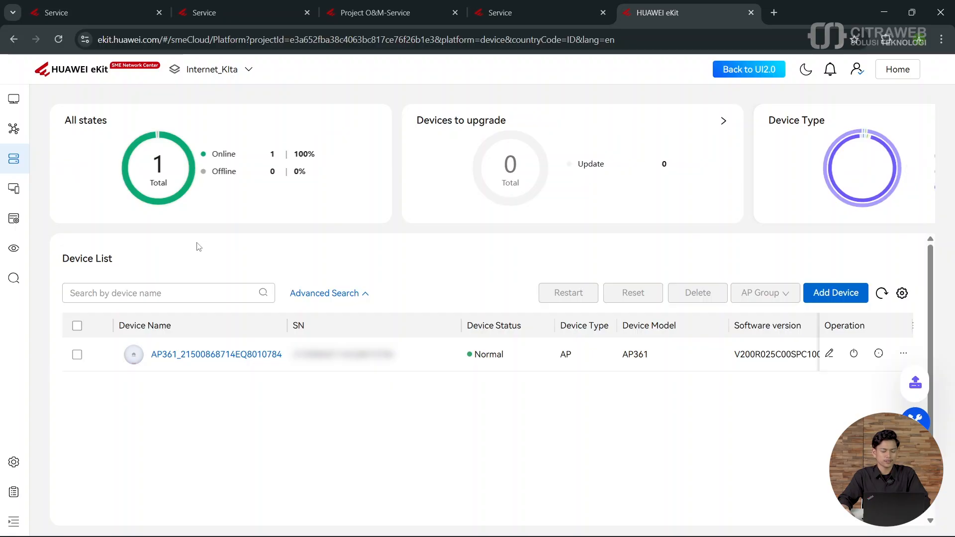
- Start a new page template in the entire-network portal authentication's Page Customization
{"action": "left_click", "coordinate": [14, 220]}
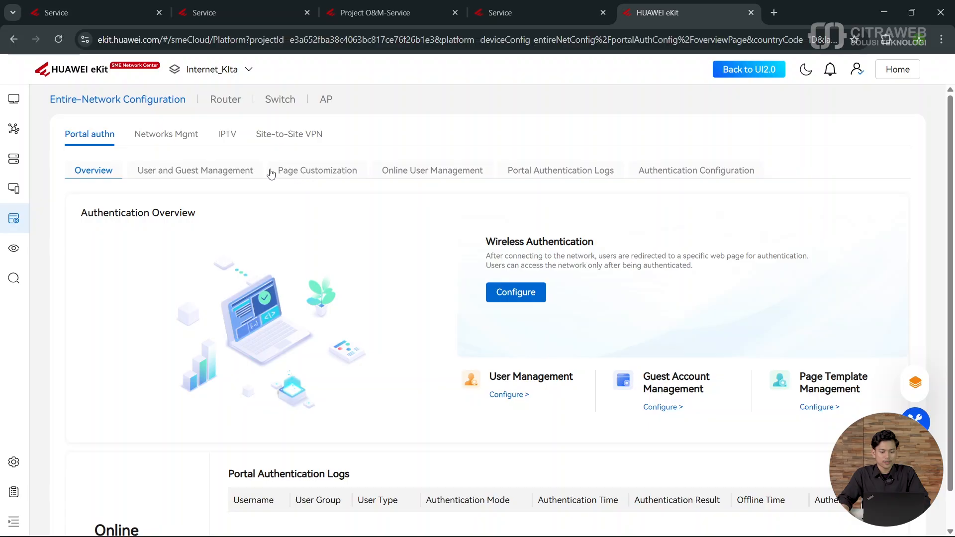
{"action": "left_click", "coordinate": [312, 171]}
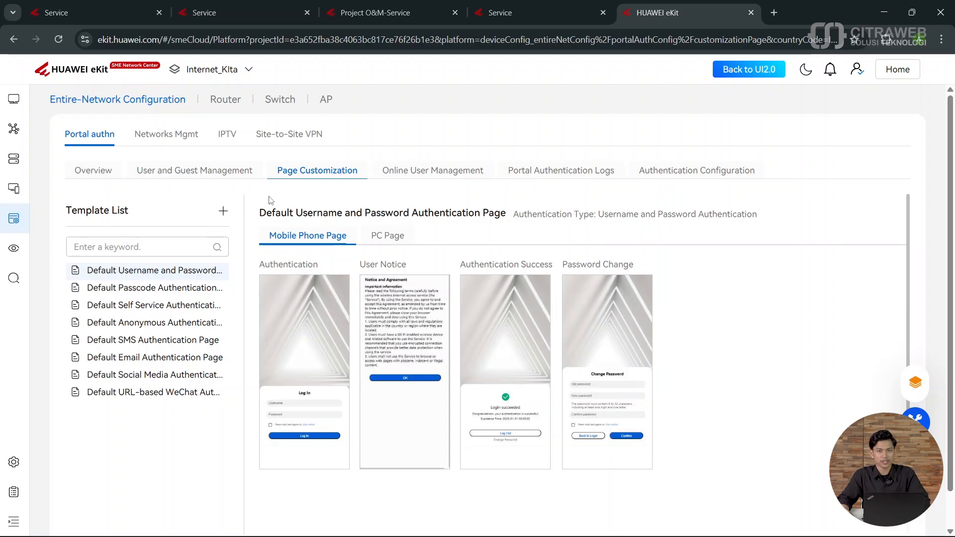
{"action": "left_click", "coordinate": [223, 213]}
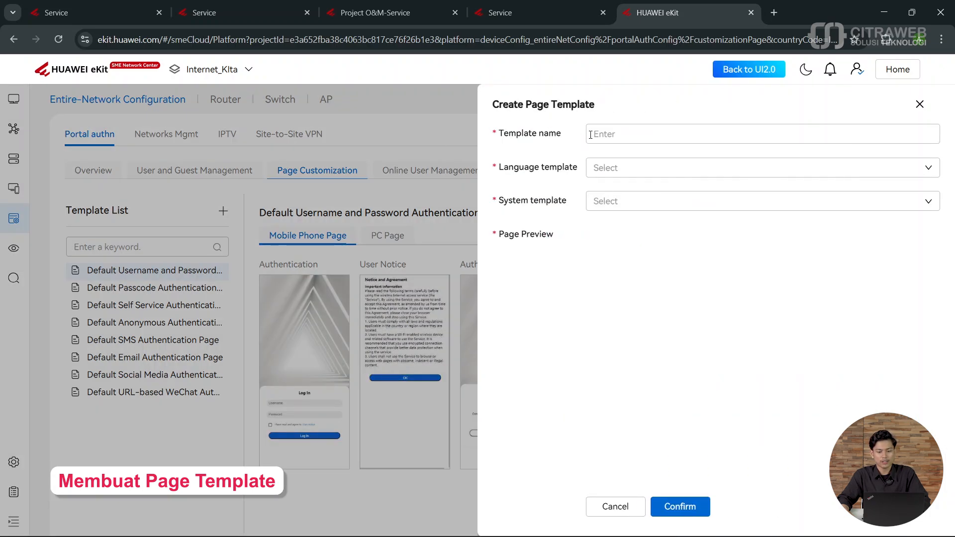
- Name the new page template Internet_kita_passcode
{"action": "left_click", "coordinate": [629, 134]}
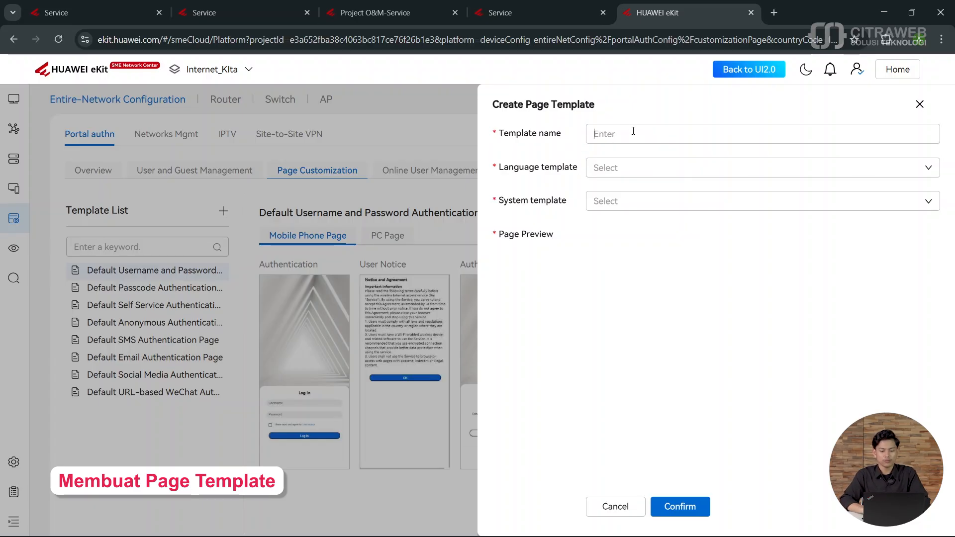
{"action": "type", "text": "I"}
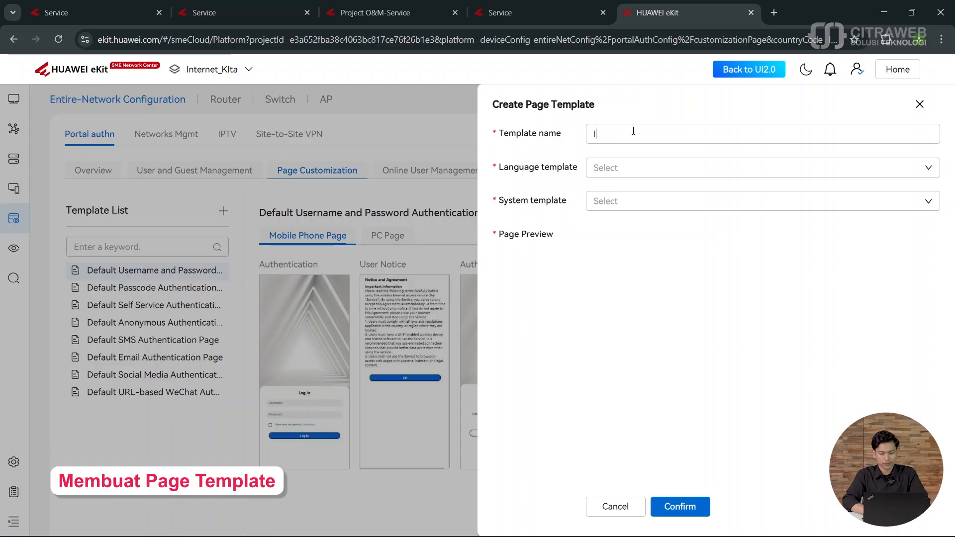
{"action": "type", "text": "nternet"}
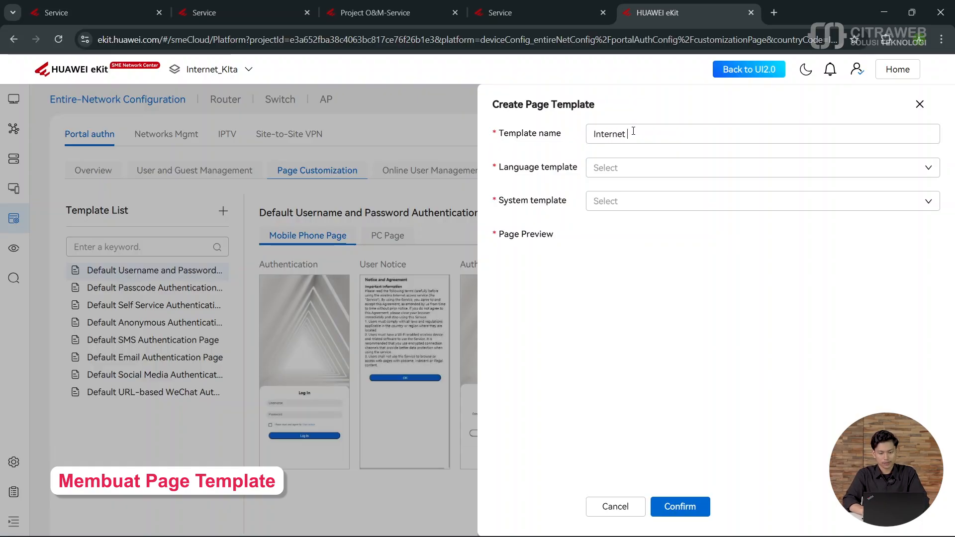
{"action": "key", "text": "BackSpace"}
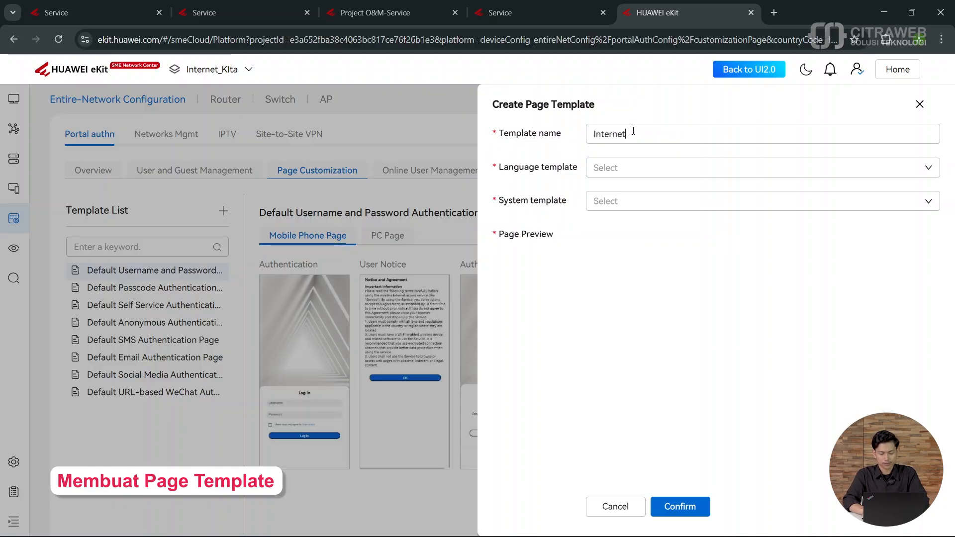
{"action": "type", "text": "_kita_"}
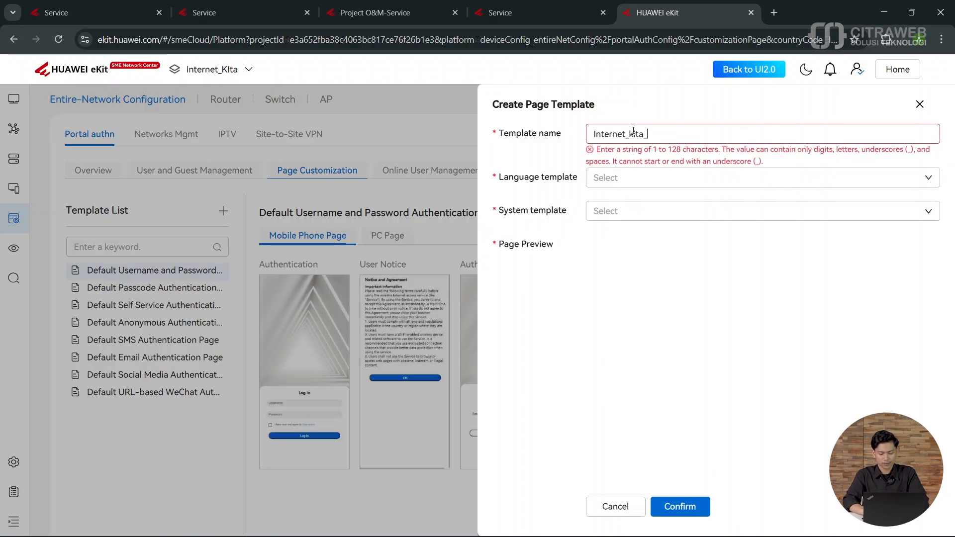
{"action": "type", "text": "passcode"}
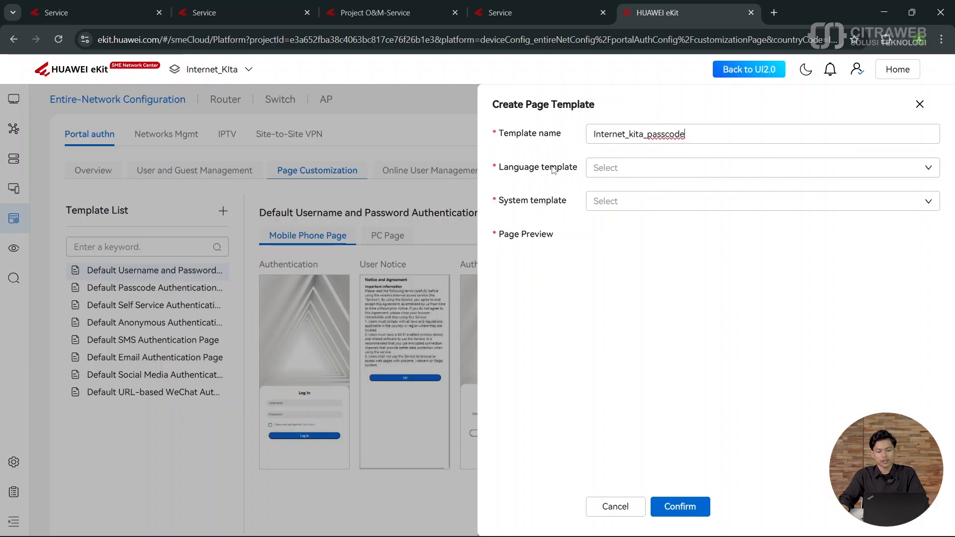
- Base the template on the English default language template and the Passcode authentication system template, and create it
{"action": "left_click", "coordinate": [617, 171]}
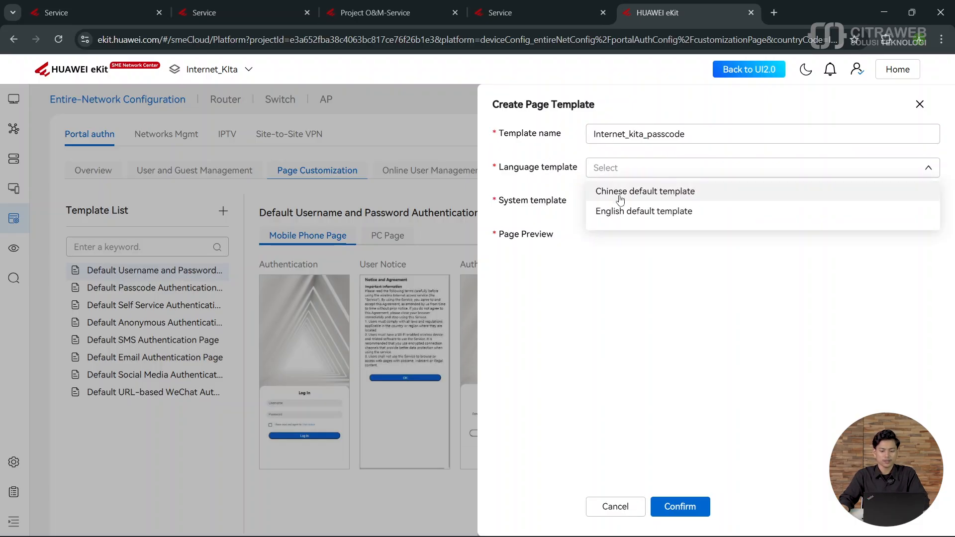
{"action": "left_click", "coordinate": [621, 213]}
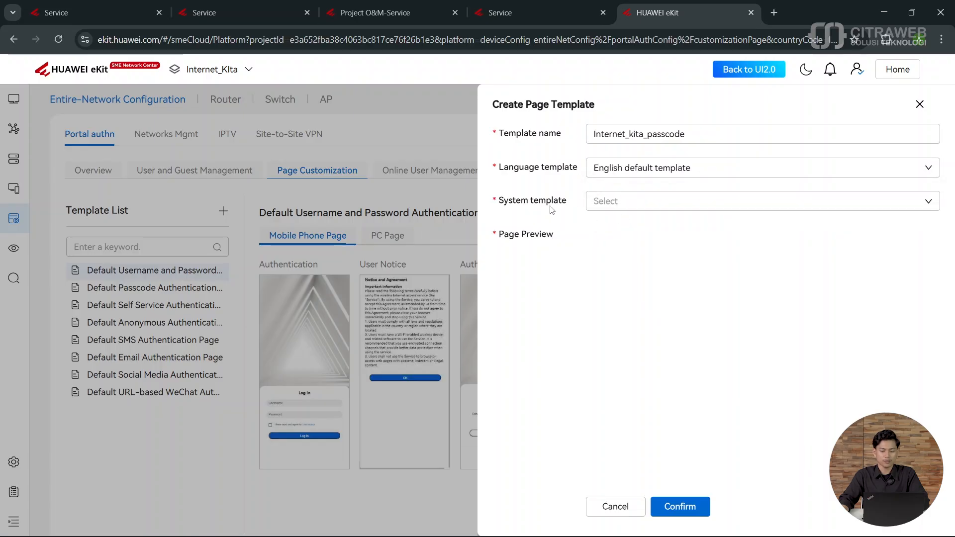
{"action": "left_click", "coordinate": [618, 201]}
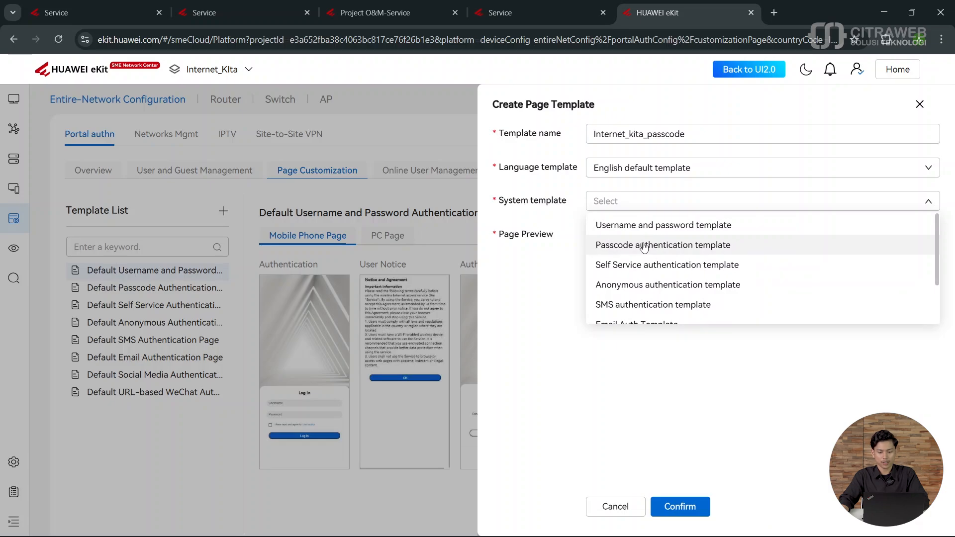
{"action": "left_click", "coordinate": [682, 251]}
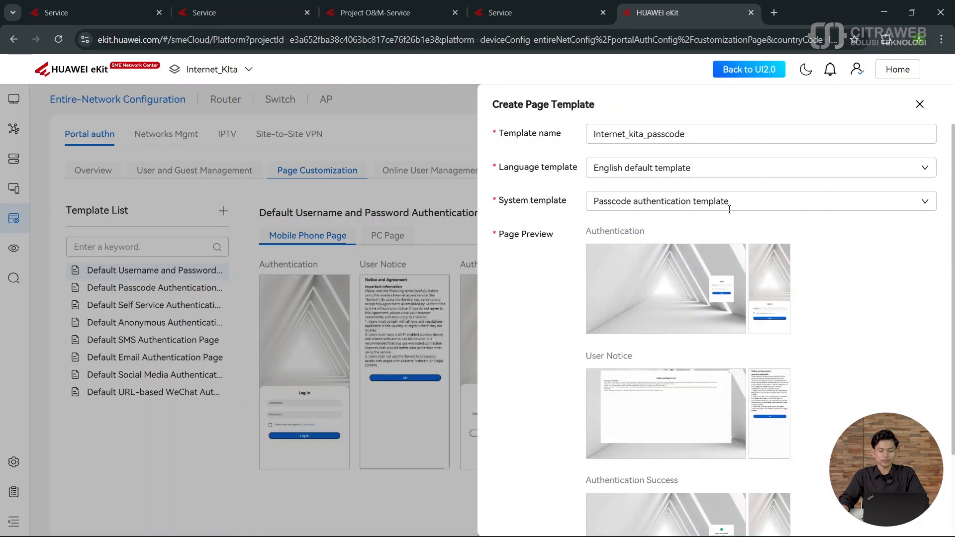
{"action": "scroll", "coordinate": [711, 181], "scroll_direction": "down", "scroll_amount": 2}
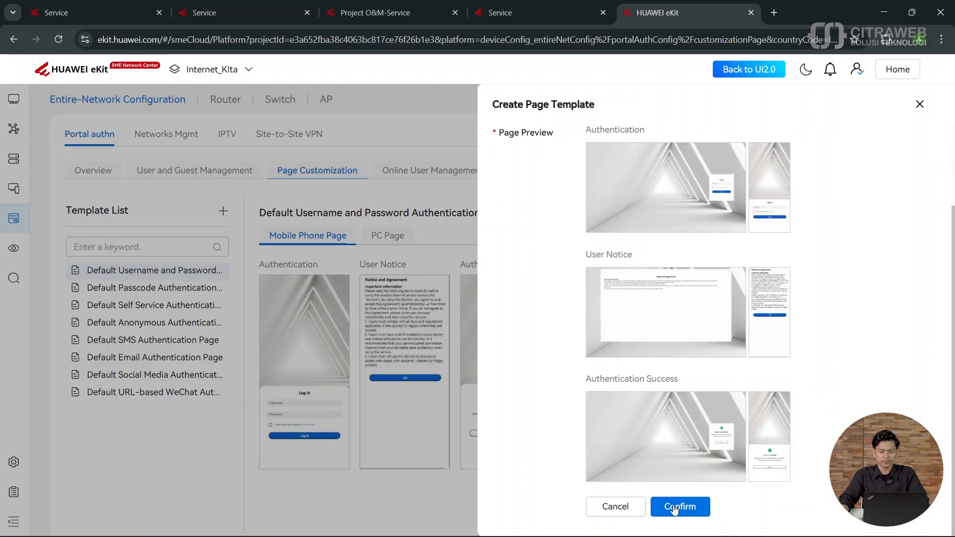
{"action": "left_click", "coordinate": [674, 508]}
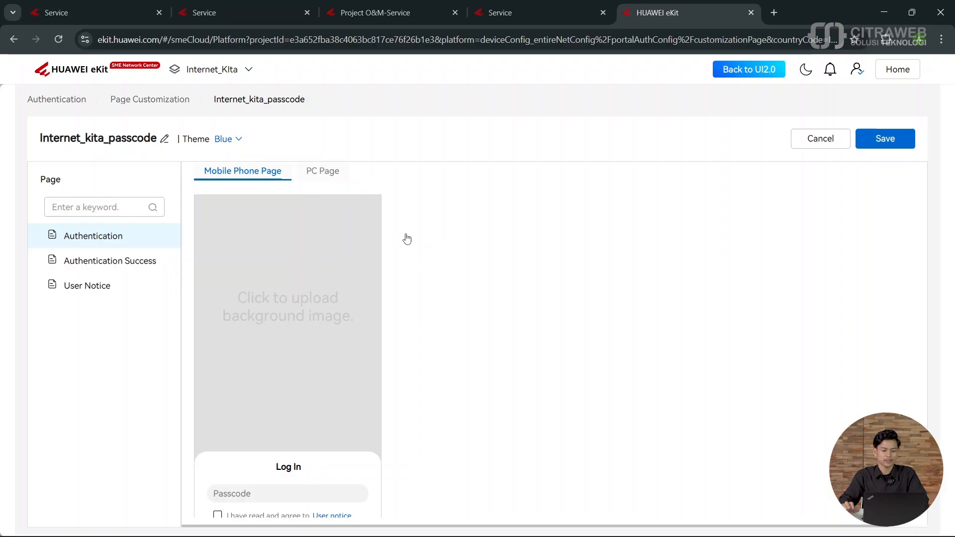
- Upload the local image "Logo internet kita untuk HP" for the background of the mobile Authentication page
{"action": "left_click", "coordinate": [294, 318]}
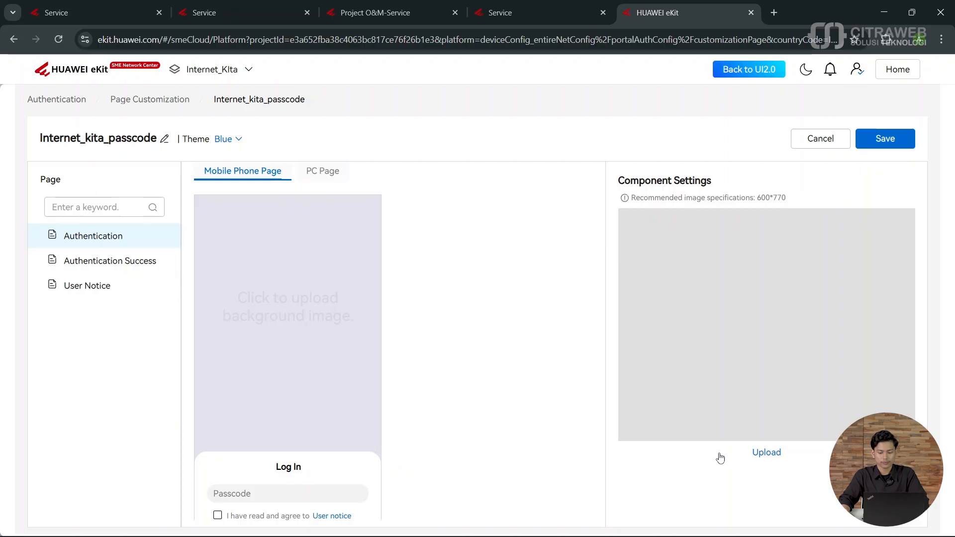
{"action": "left_click", "coordinate": [766, 453]}
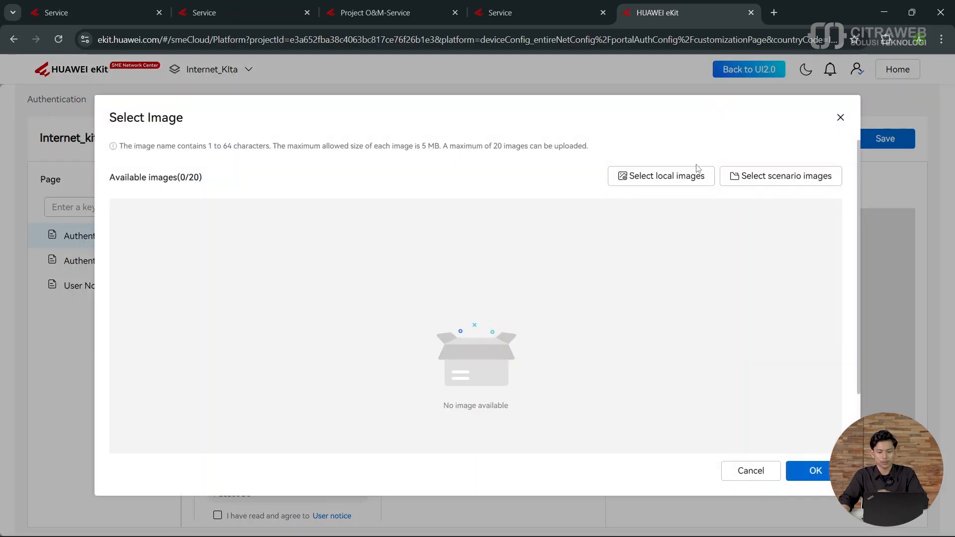
{"action": "left_click", "coordinate": [670, 180]}
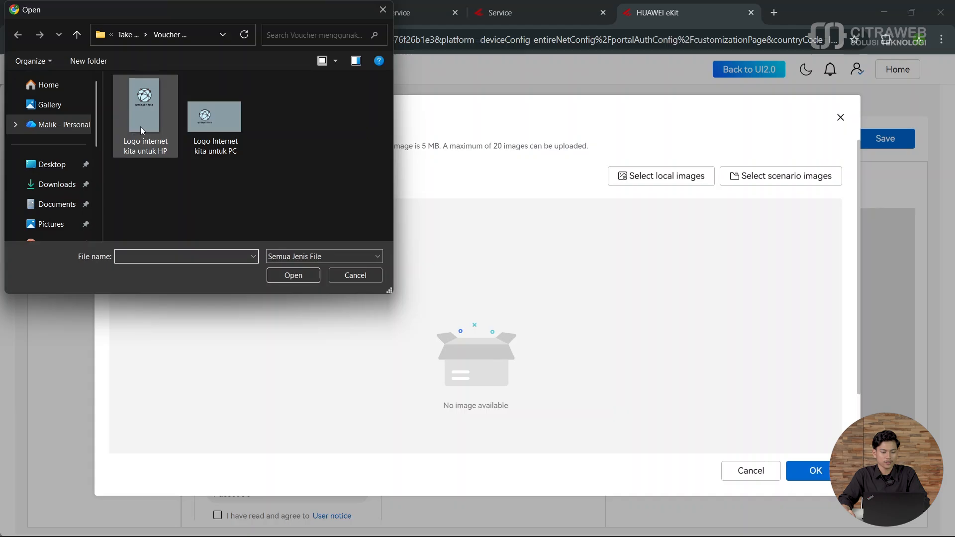
{"action": "left_click", "coordinate": [141, 108]}
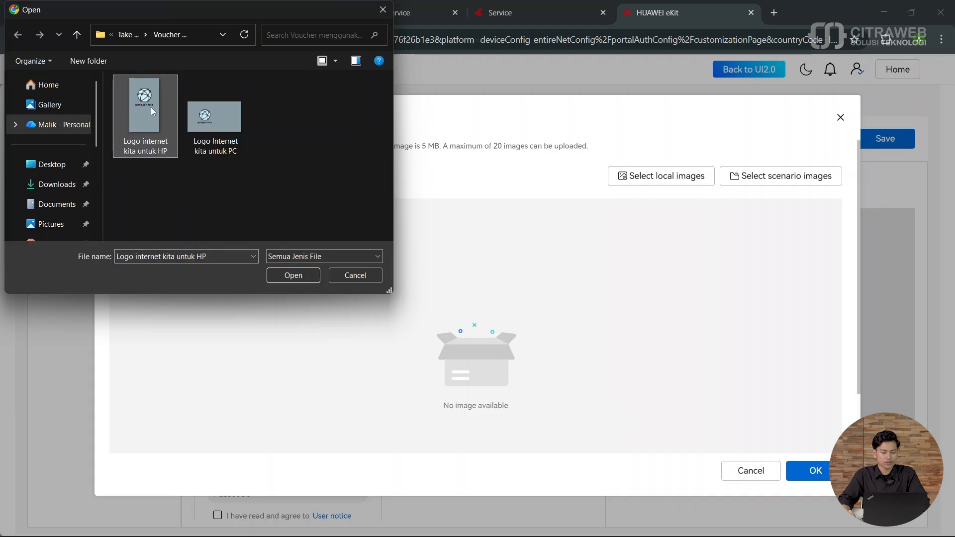
{"action": "left_click", "coordinate": [293, 275]}
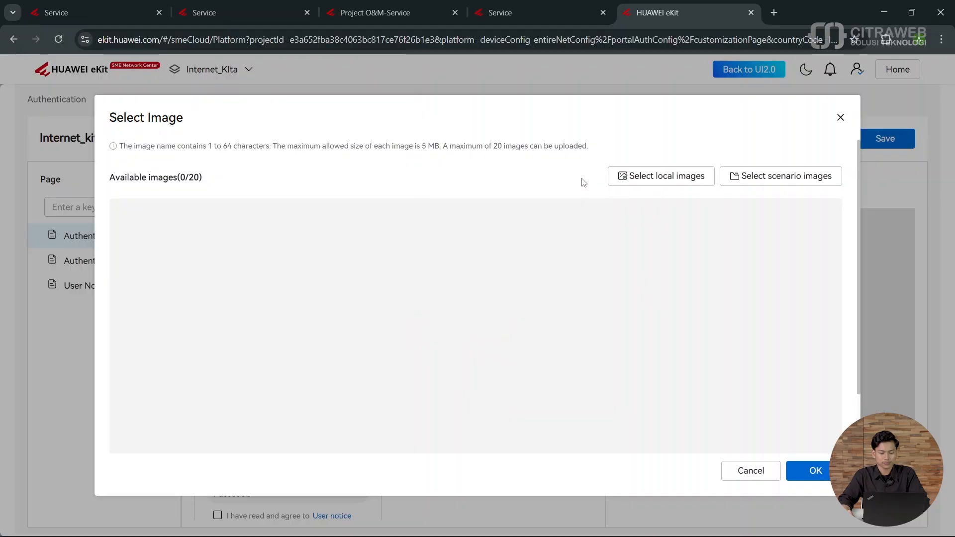
- Add the local image "Logo Internet kita untuk PC" to the available images, and apply the HP logo as the mobile Authentication background
{"action": "left_click", "coordinate": [675, 180]}
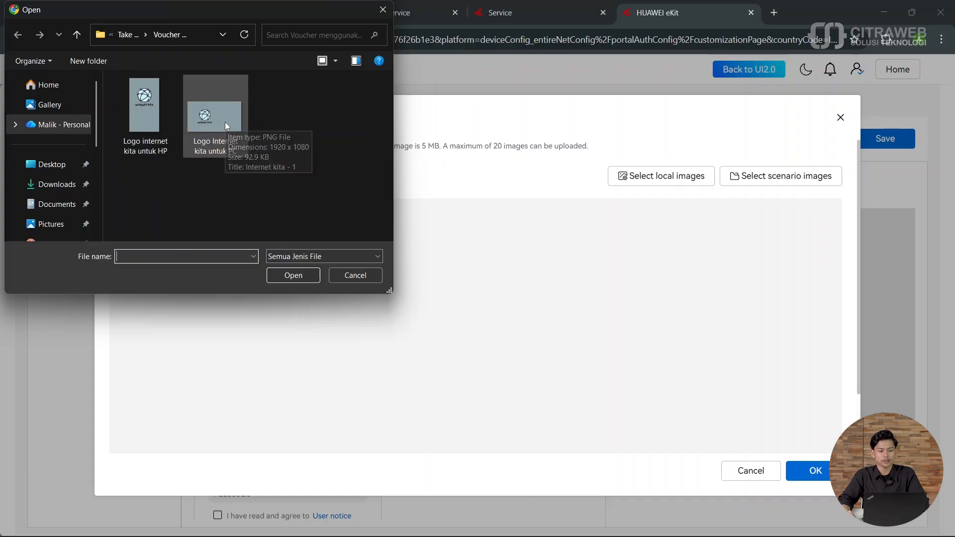
{"action": "left_click", "coordinate": [226, 122]}
{"action": "left_click", "coordinate": [305, 273]}
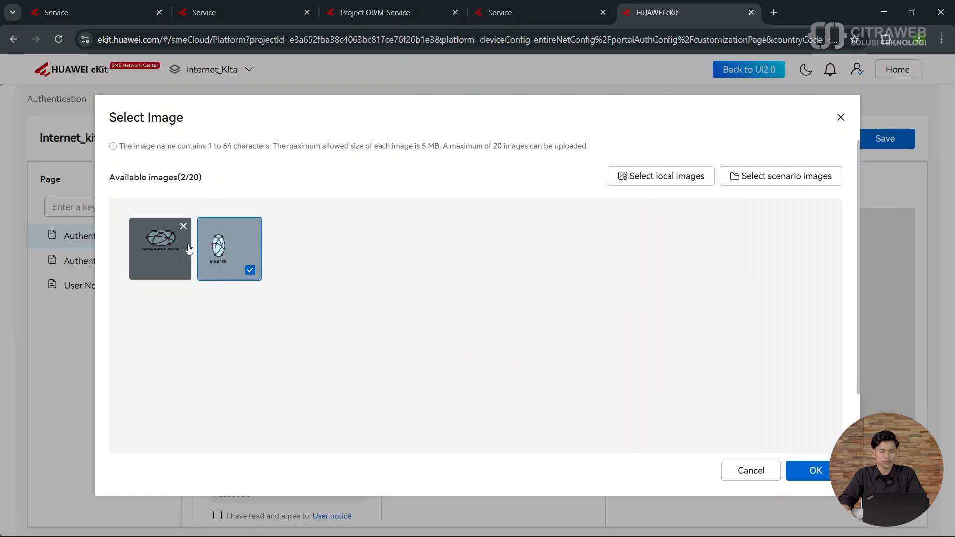
{"action": "left_click", "coordinate": [171, 259]}
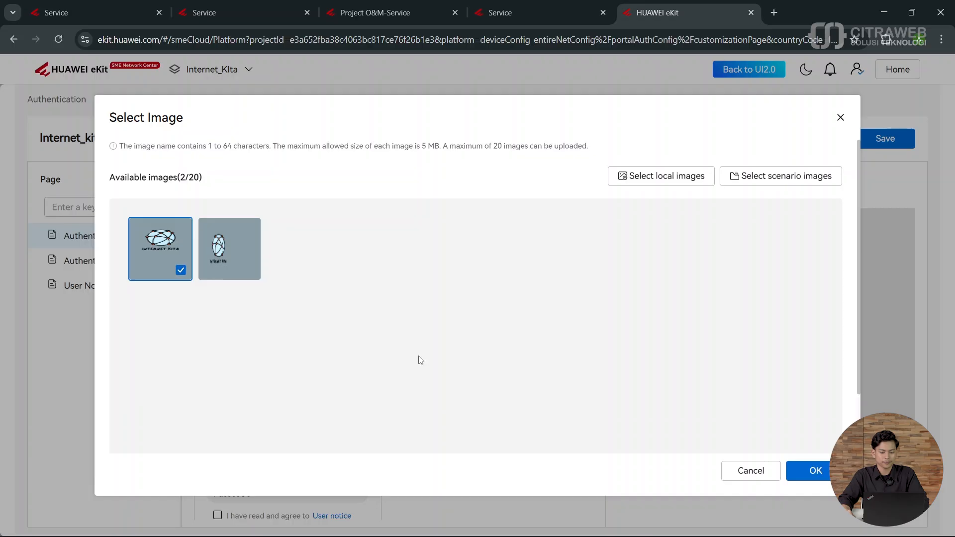
{"action": "left_click", "coordinate": [811, 472]}
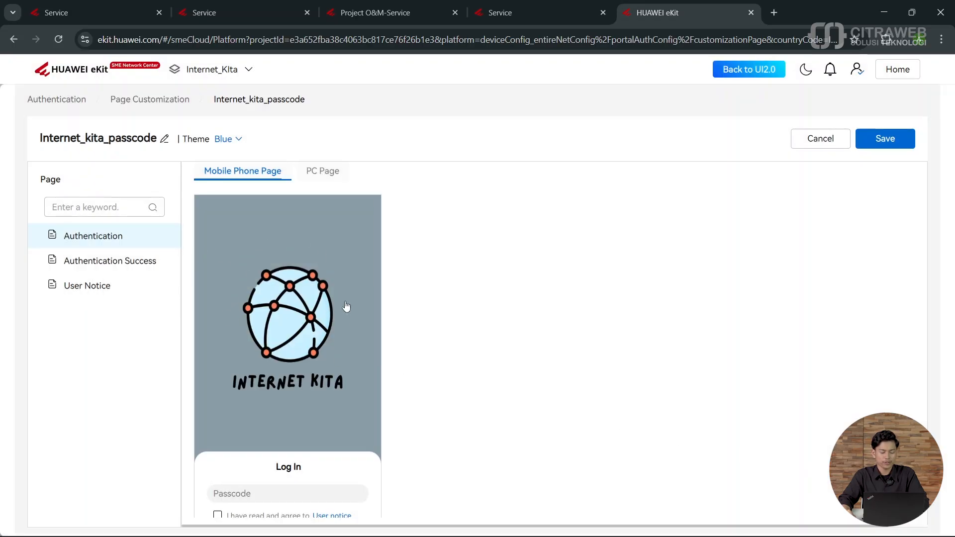
- Set the uploaded PC logo image as the background of the Authentication page's PC version and review the layout
{"action": "left_click", "coordinate": [321, 171]}
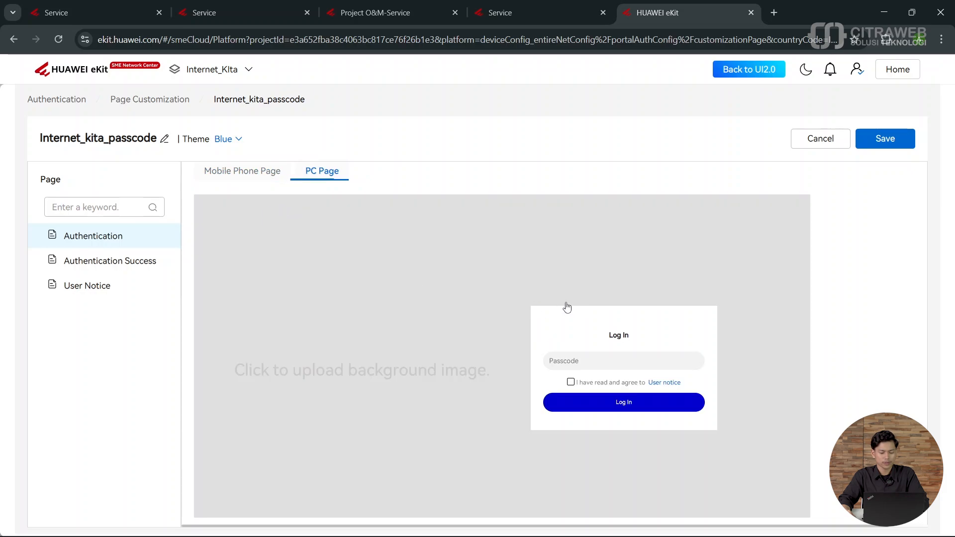
{"action": "left_click", "coordinate": [356, 374]}
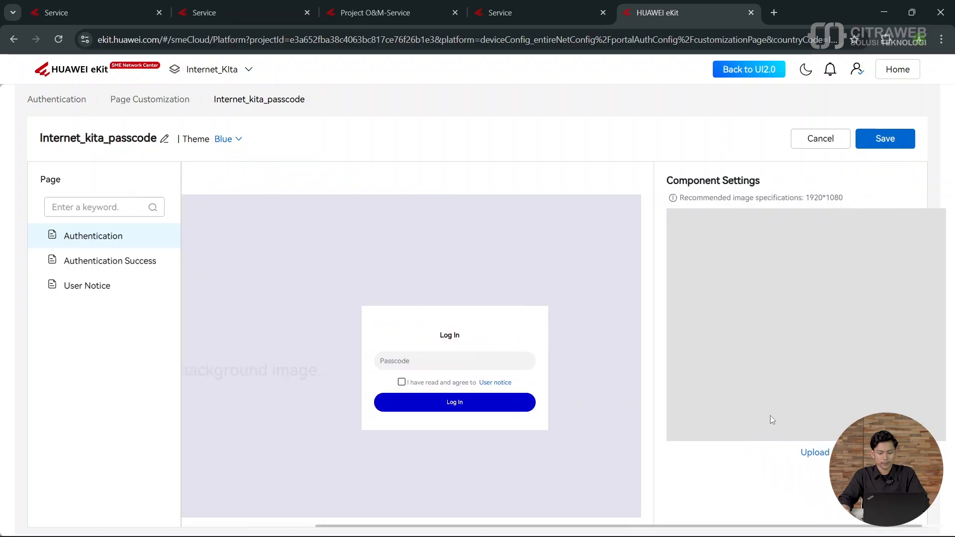
{"action": "left_click", "coordinate": [783, 453]}
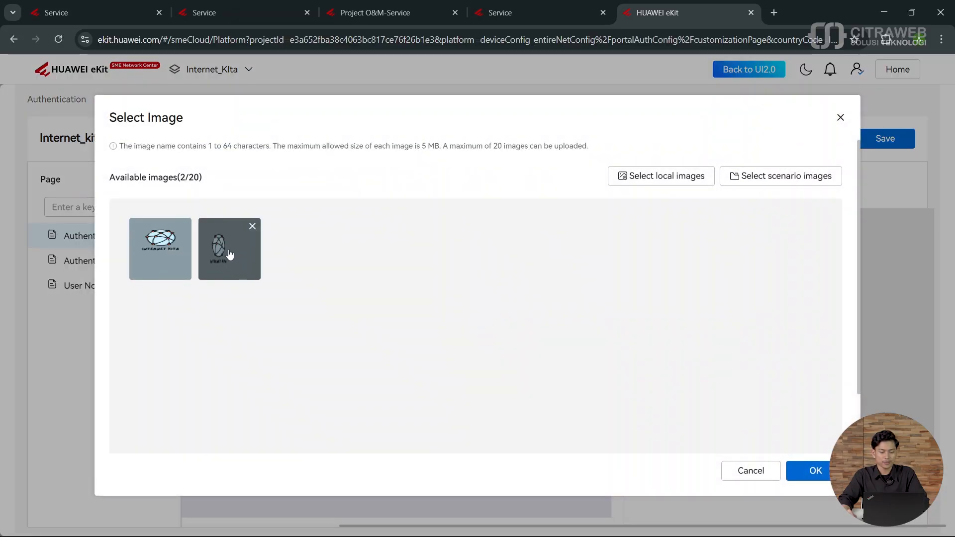
{"action": "left_click", "coordinate": [232, 249]}
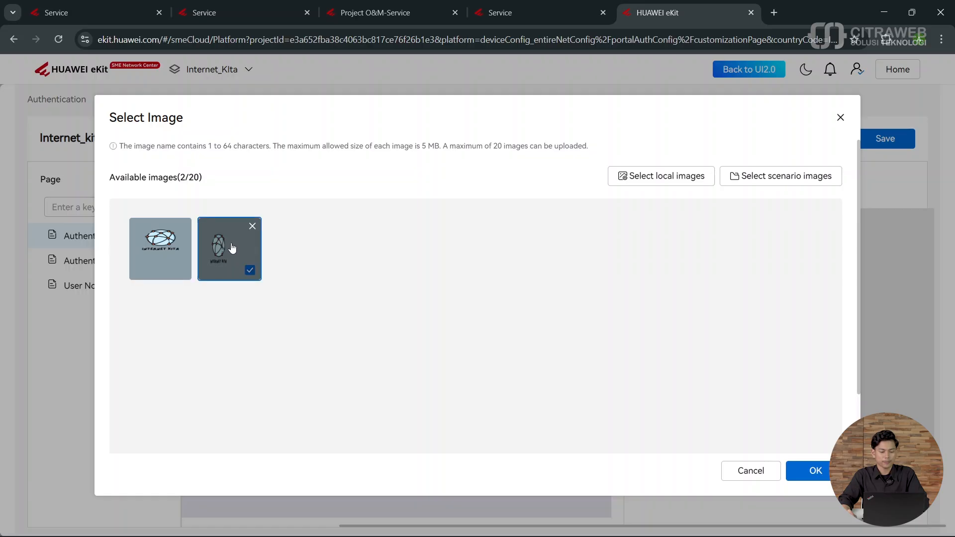
{"action": "left_click", "coordinate": [817, 468]}
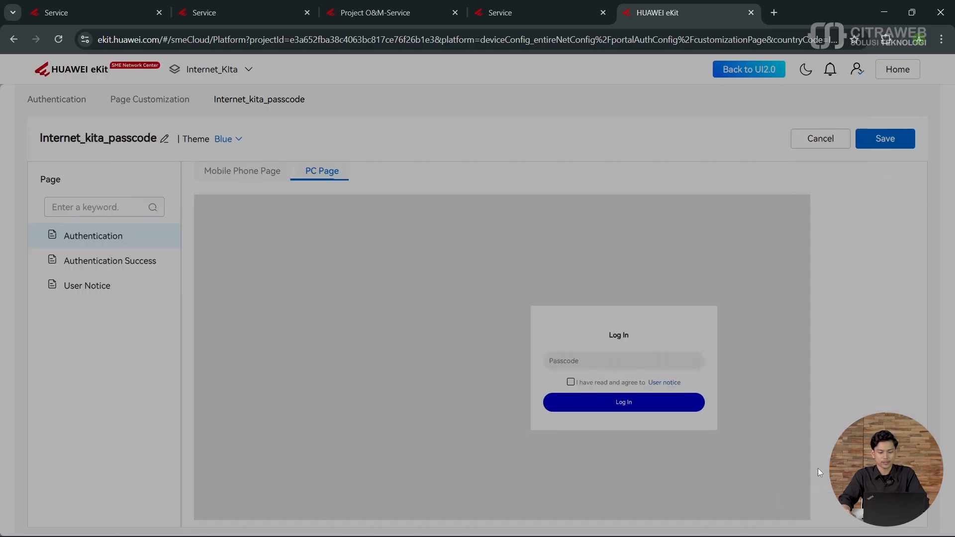
{"action": "scroll", "coordinate": [401, 275], "scroll_direction": "down", "scroll_amount": 1}
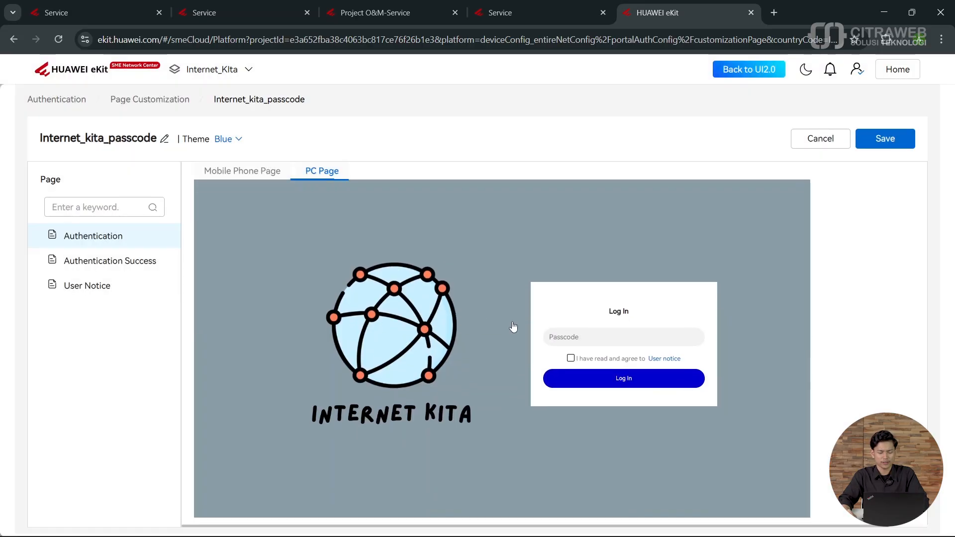
{"action": "scroll", "coordinate": [440, 309], "scroll_direction": "right", "scroll_amount": 1}
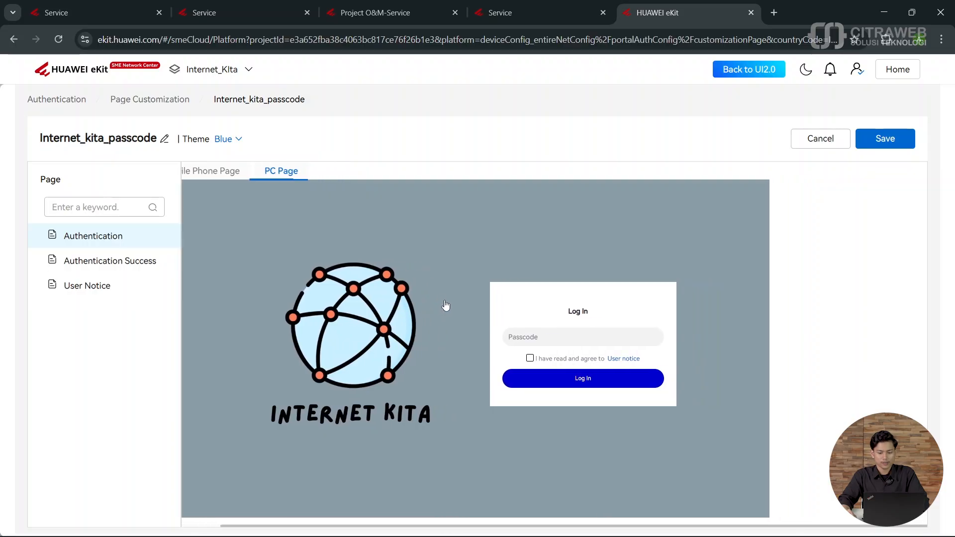
{"action": "scroll", "coordinate": [445, 307], "scroll_direction": "left", "scroll_amount": 1}
- Open the background image settings of the mobile Authentication Success page and check the recommended image specifications
{"action": "left_click", "coordinate": [232, 171]}
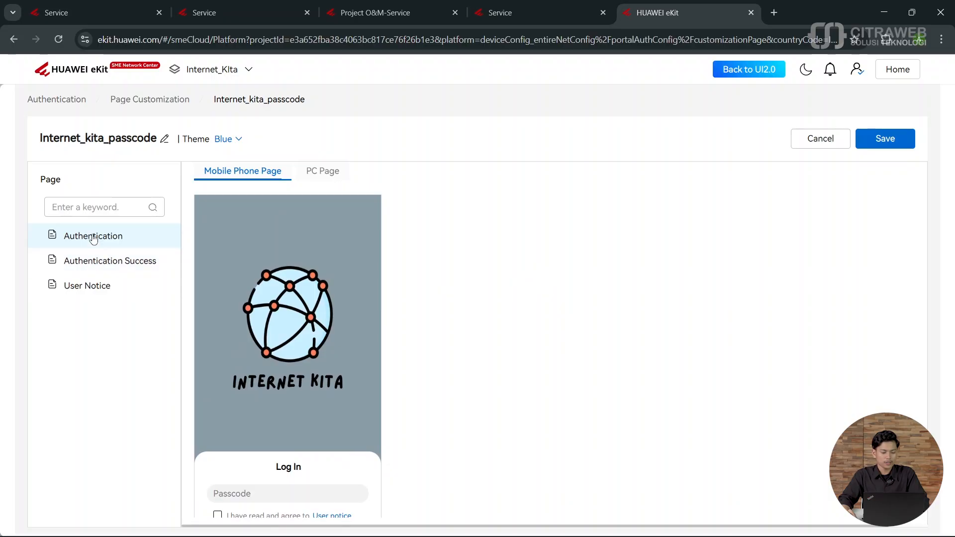
{"action": "left_click", "coordinate": [94, 264]}
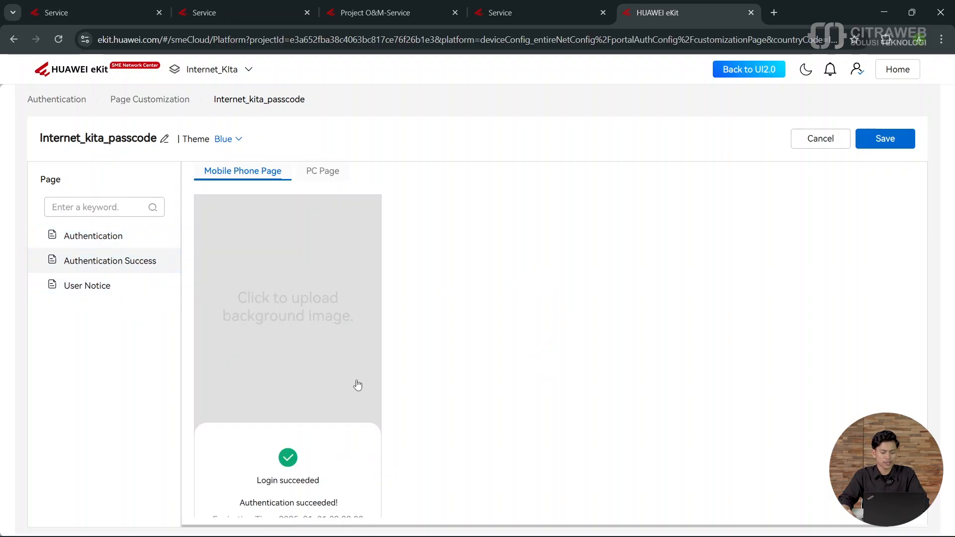
{"action": "left_click", "coordinate": [273, 304]}
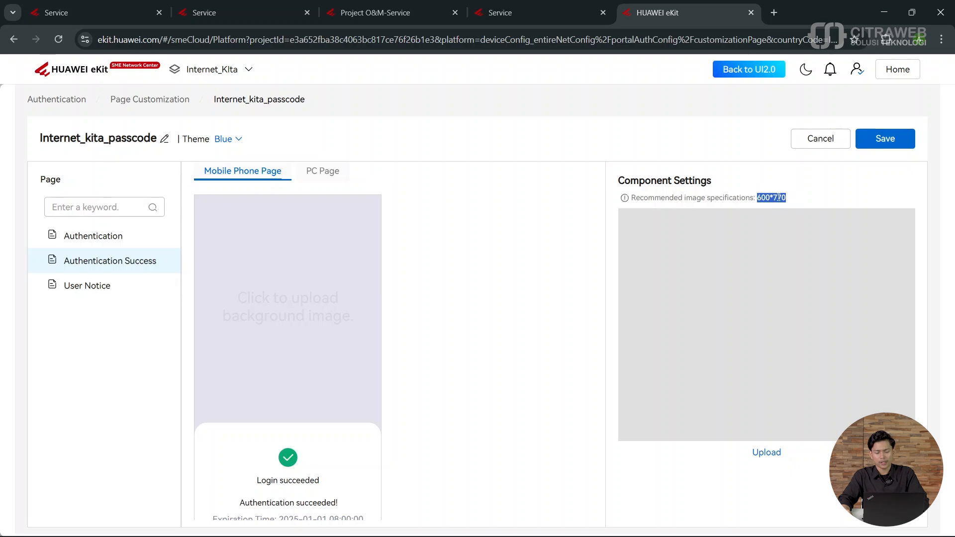
{"action": "left_click", "coordinate": [778, 197]}
{"action": "left_click_drag", "start_coordinate": [796, 197], "coordinate": [767, 195]}
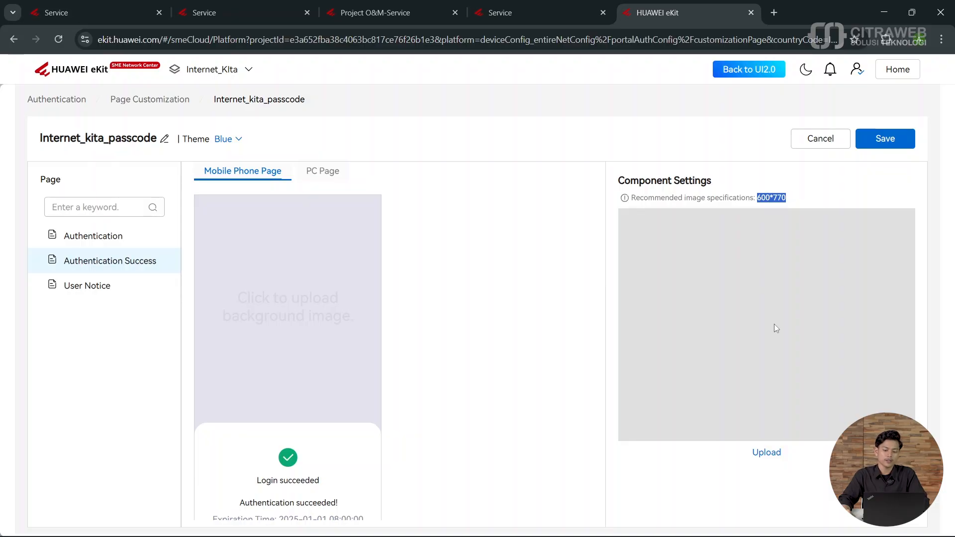
{"action": "left_click", "coordinate": [766, 195]}
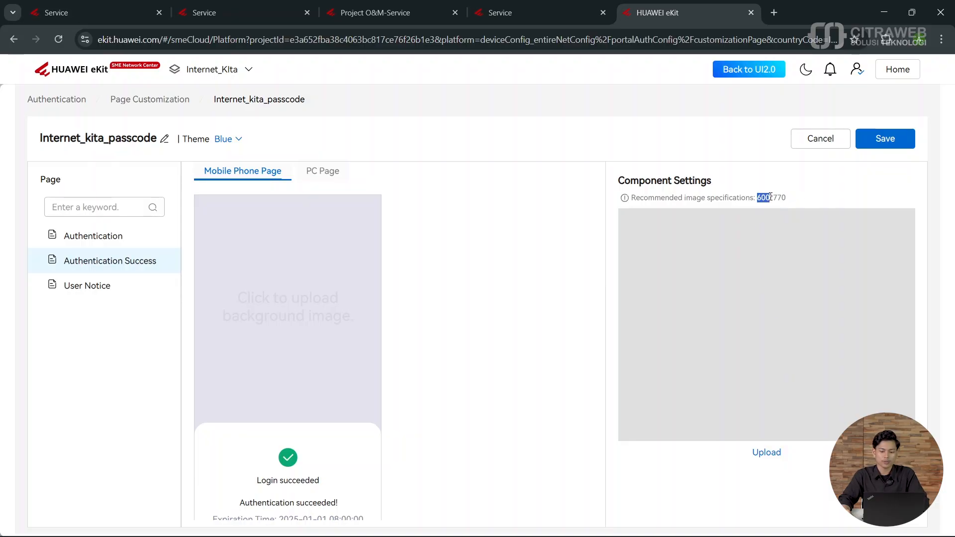
{"action": "left_click", "coordinate": [775, 196]}
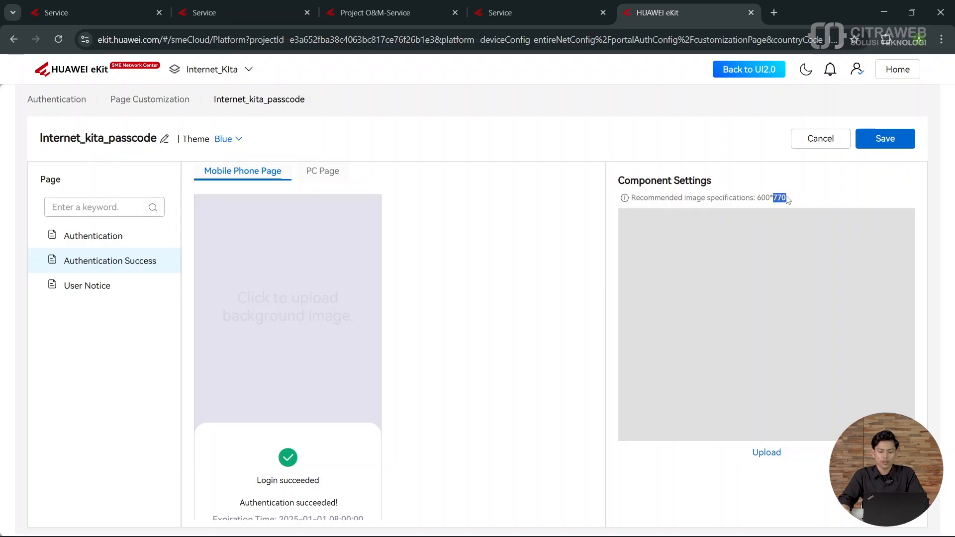
{"action": "left_click", "coordinate": [795, 204]}
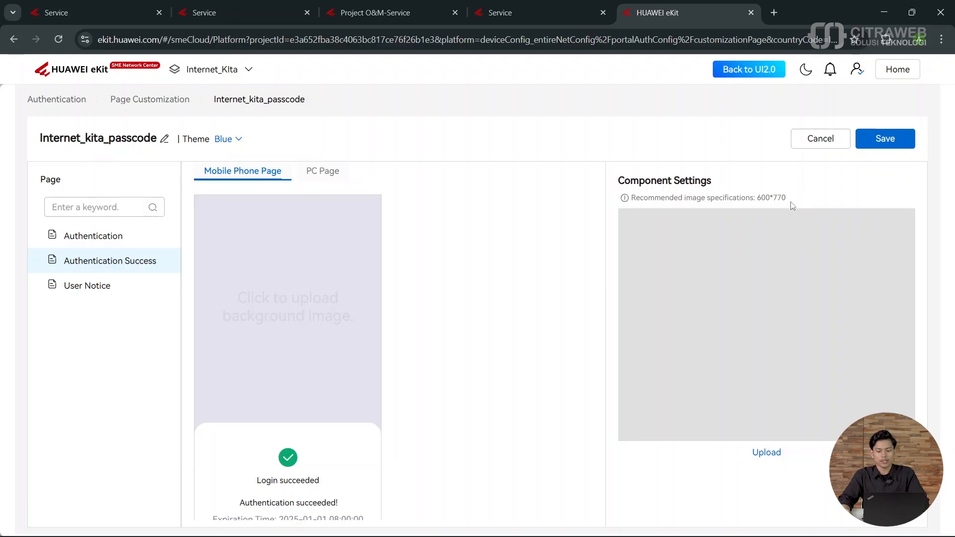
- Set the uploaded HP logo image as the background of the mobile Authentication Success page
{"action": "left_click", "coordinate": [766, 452]}
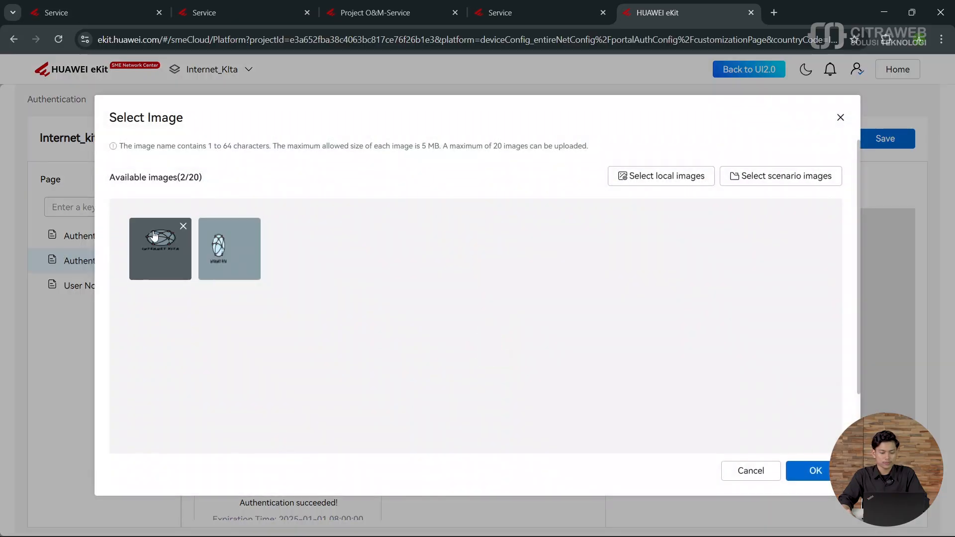
{"action": "left_click", "coordinate": [166, 249]}
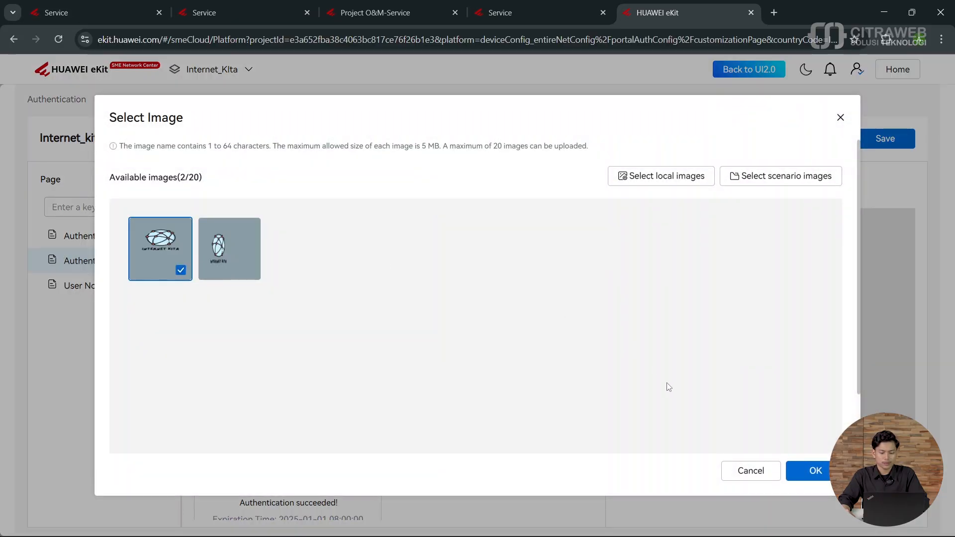
{"action": "left_click", "coordinate": [798, 470]}
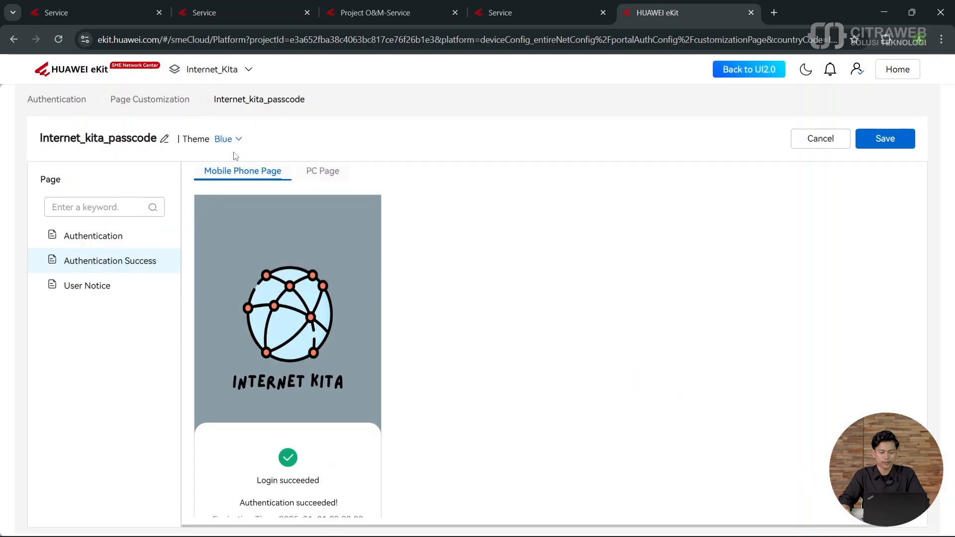
- Set the uploaded PC logo image as the background of the Authentication Success page's PC version
{"action": "left_click", "coordinate": [307, 175]}
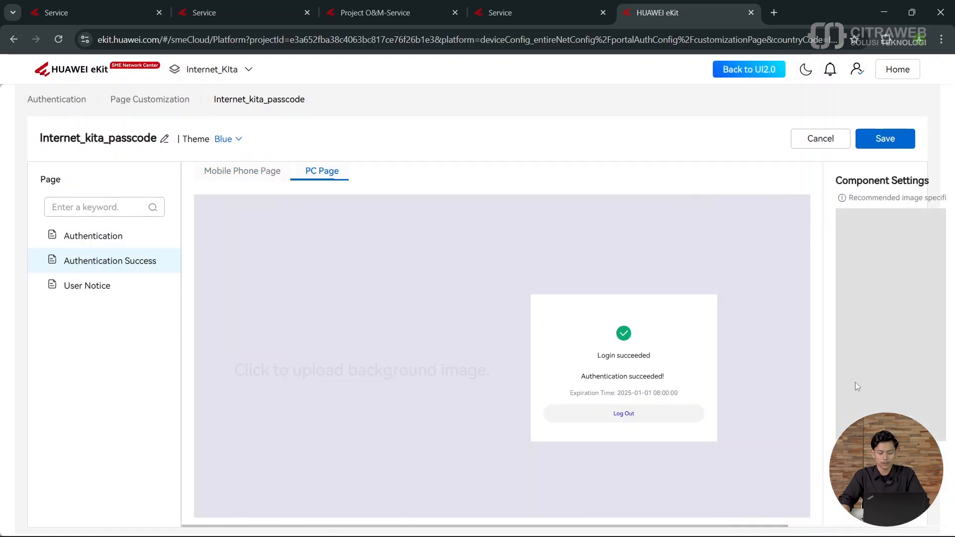
{"action": "left_click", "coordinate": [791, 453]}
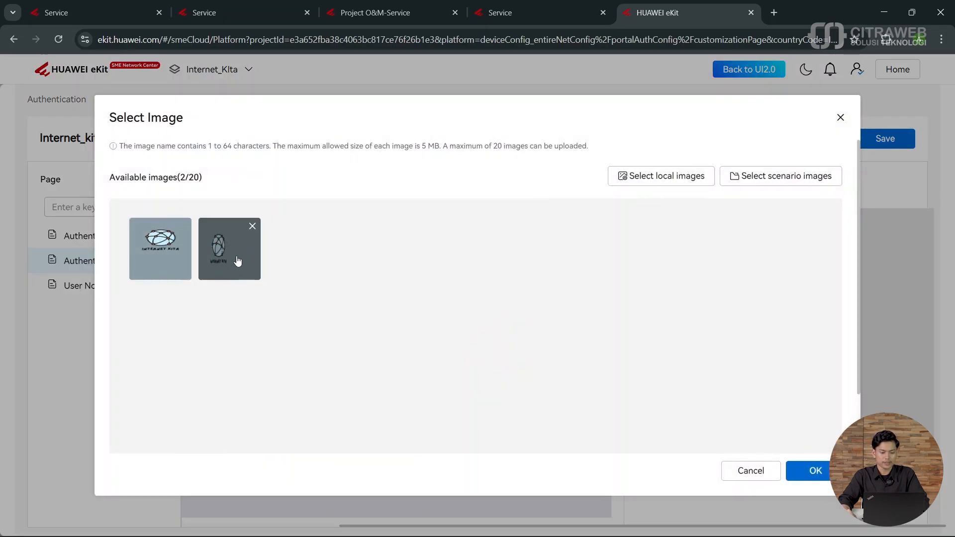
{"action": "left_click", "coordinate": [237, 258]}
{"action": "left_click", "coordinate": [798, 469]}
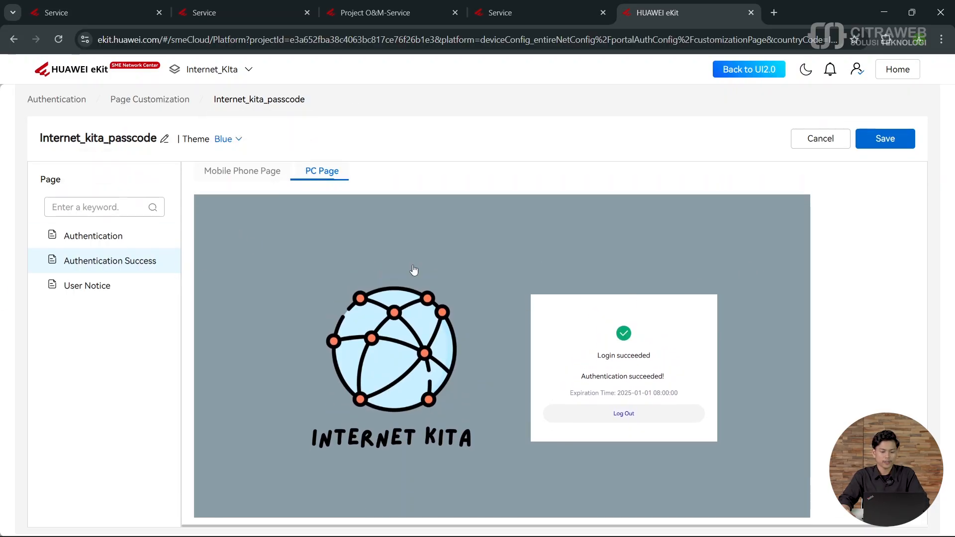
- Save the customized portal page and review the mobile pages of the Internet_kita_passcode template
{"action": "left_click", "coordinate": [898, 143]}
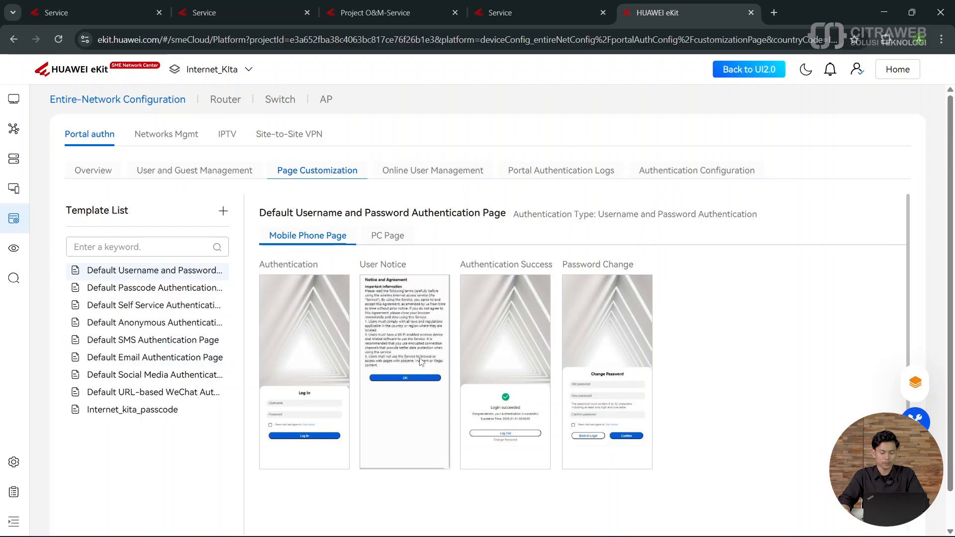
{"action": "left_click", "coordinate": [134, 411]}
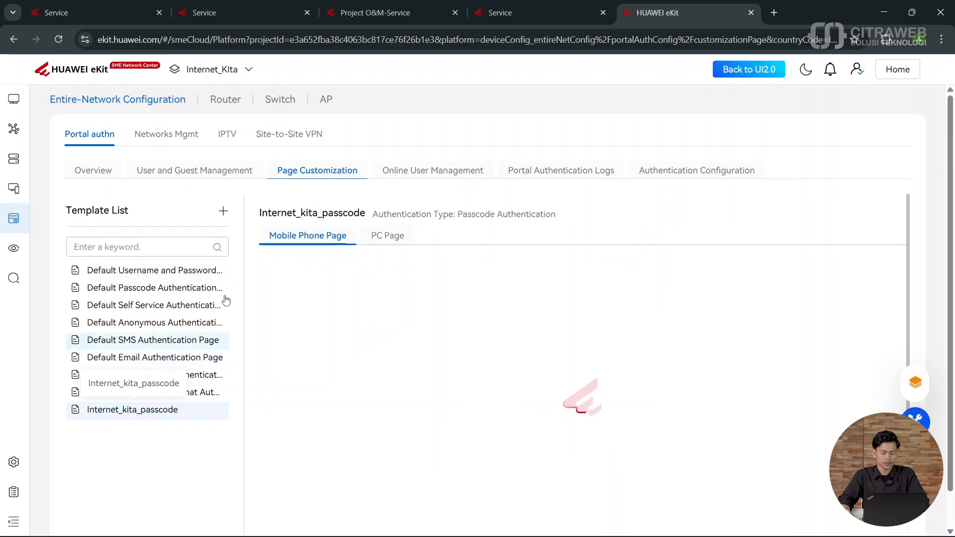
{"action": "scroll", "coordinate": [161, 341], "scroll_direction": "down", "scroll_amount": 1}
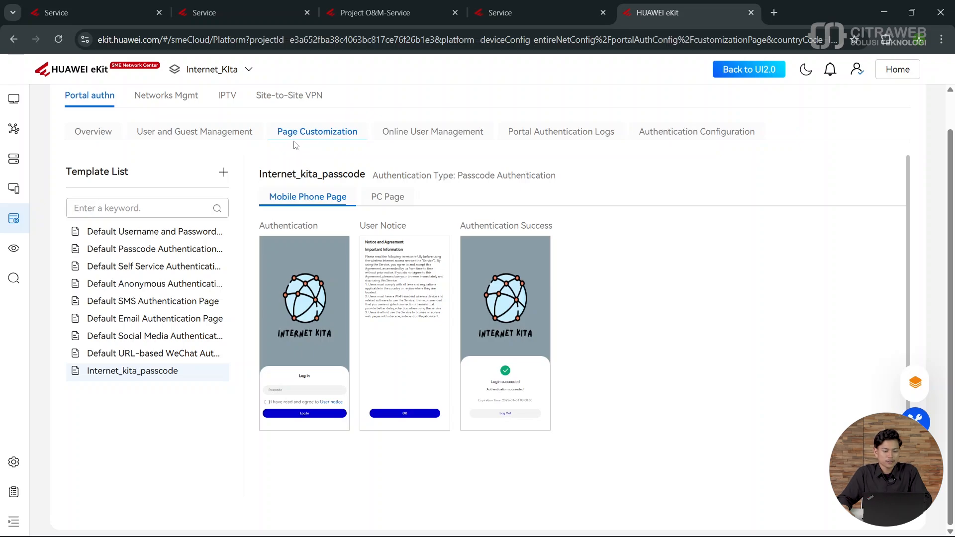
- Open the guest accounts in User and Guest Management
{"action": "left_click", "coordinate": [190, 136]}
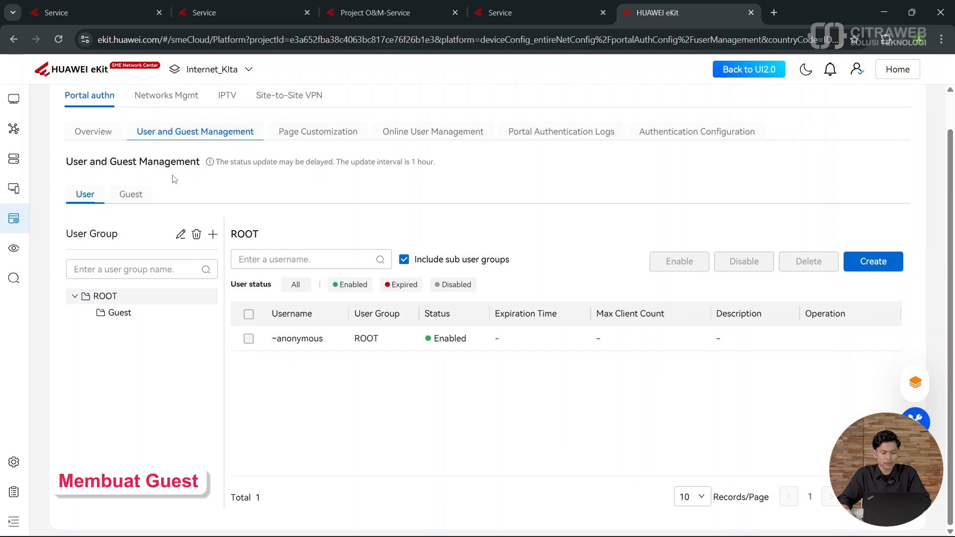
{"action": "left_click", "coordinate": [132, 195]}
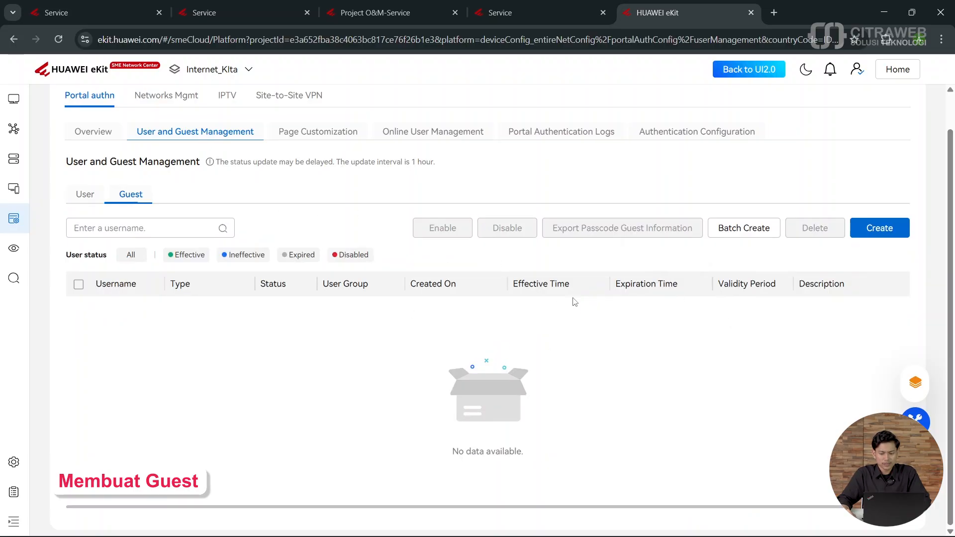
{"action": "left_click", "coordinate": [877, 237]}
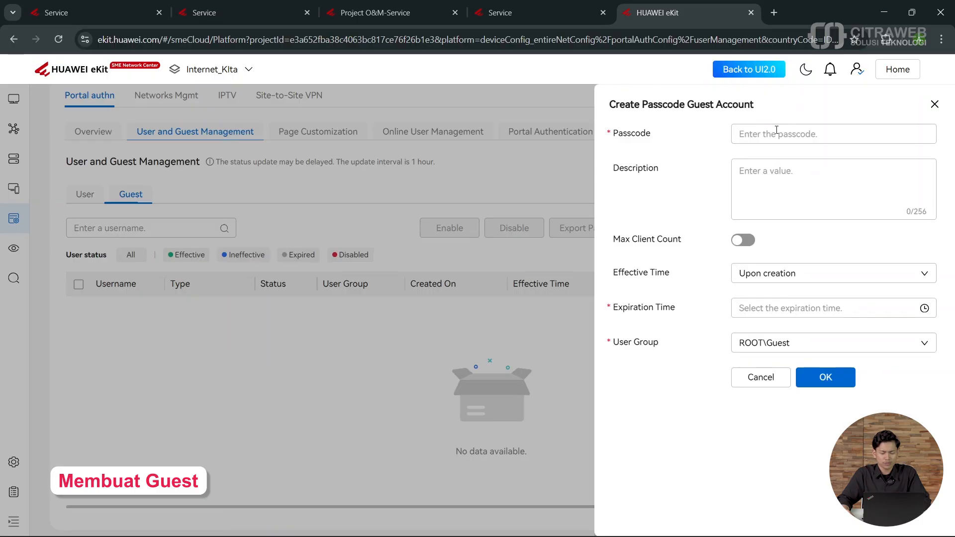
{"action": "type", "text": "da"}
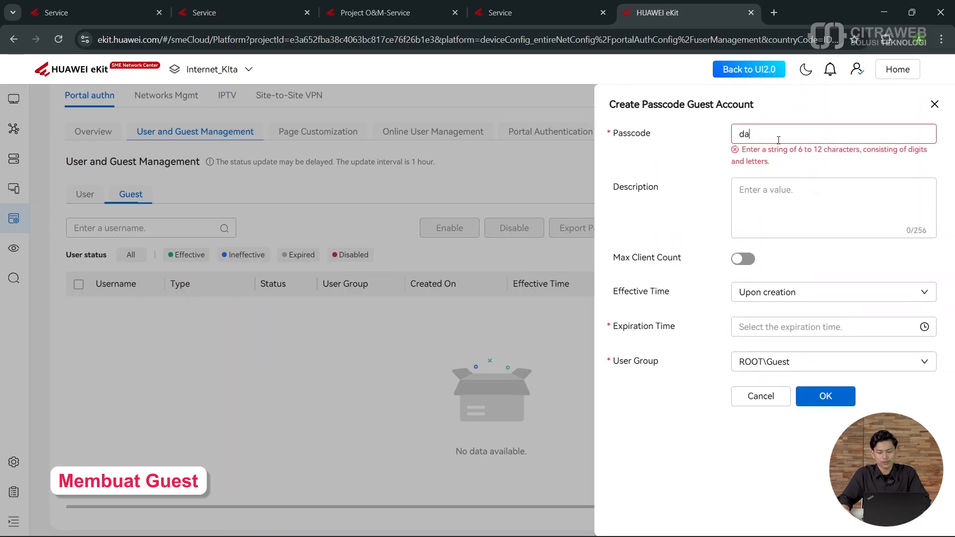
{"action": "key", "text": "BackSpace"}
{"action": "key", "text": "BackSpace"}
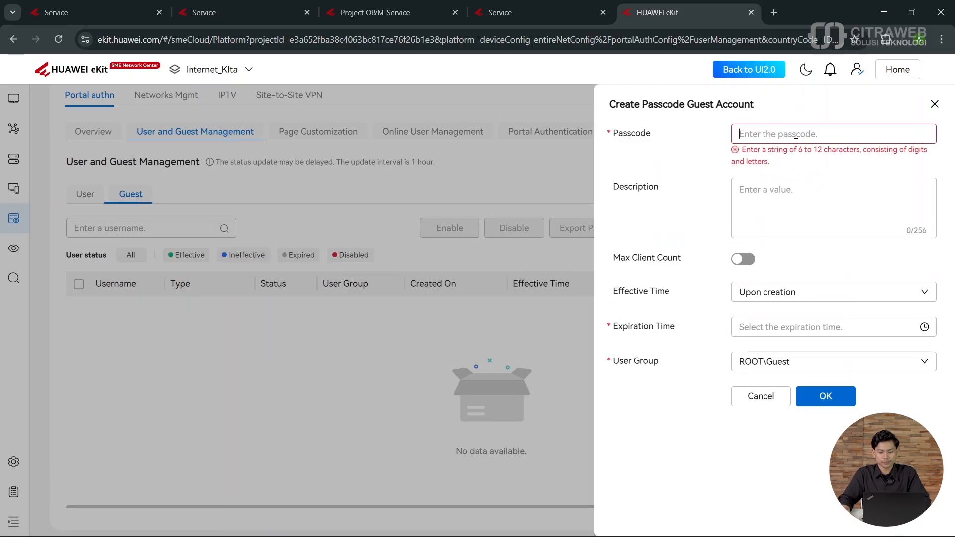
{"action": "left_click", "coordinate": [934, 105]}
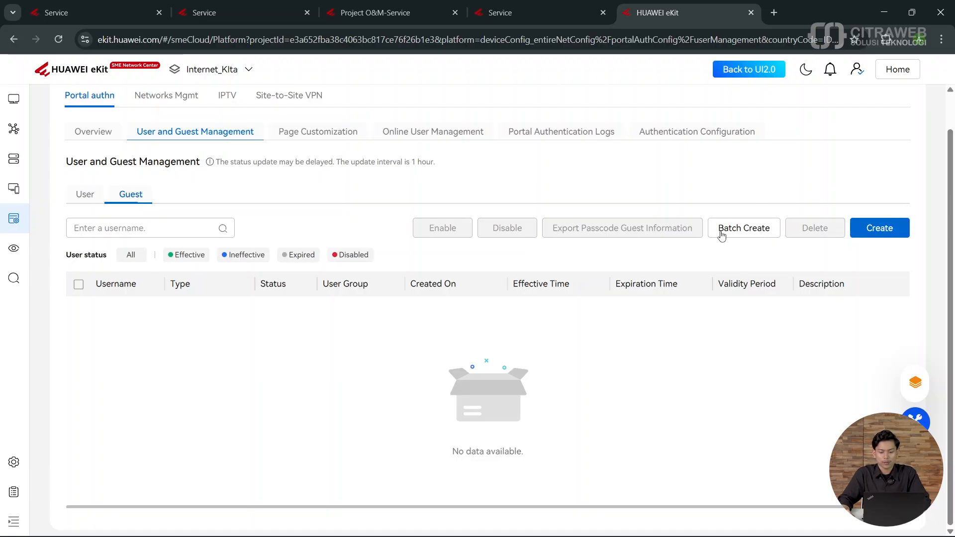
- Start a batch of 5 passcode guest accounts with the Digits + letters generation policy and a passcode length of 6
{"action": "left_click", "coordinate": [749, 230]}
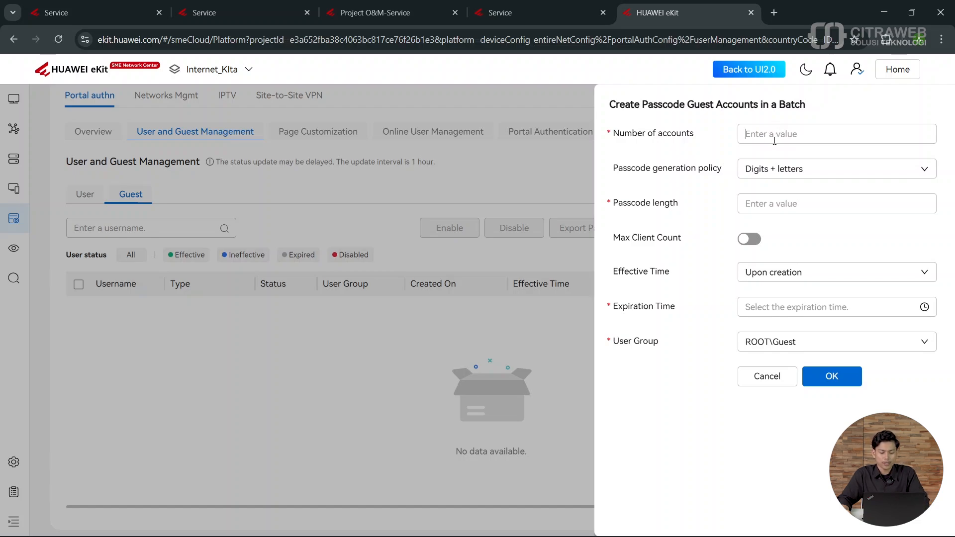
{"action": "type", "text": "5"}
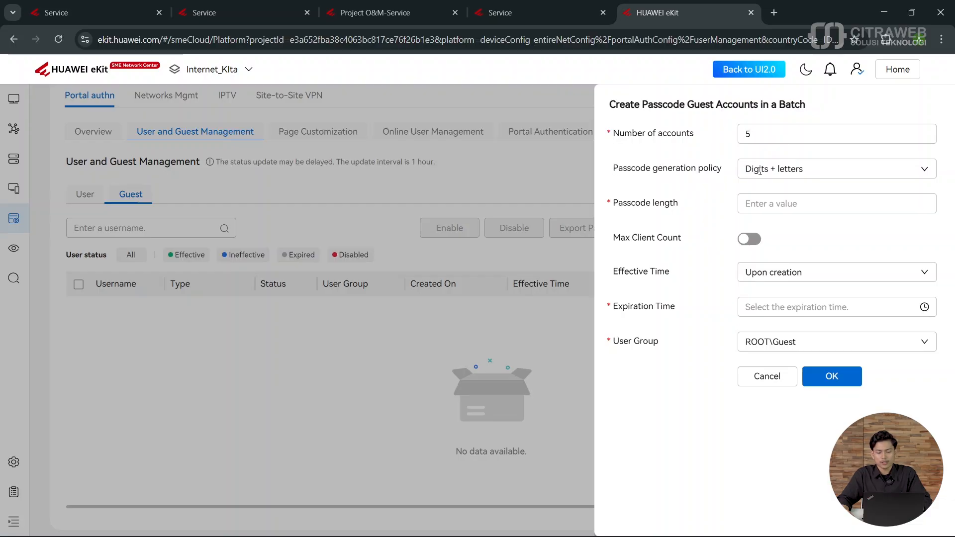
{"action": "left_click", "coordinate": [817, 168]}
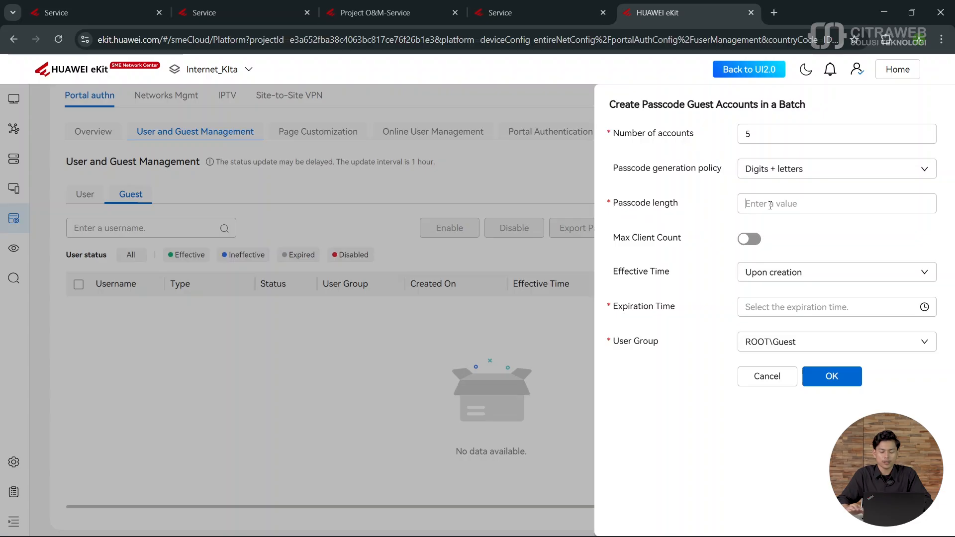
{"action": "left_click", "coordinate": [770, 205]}
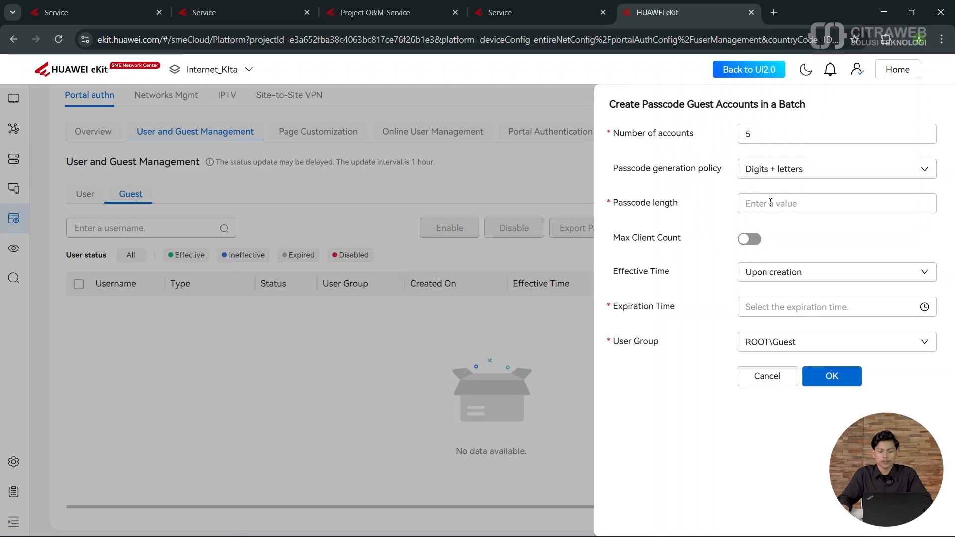
{"action": "left_click", "coordinate": [769, 204]}
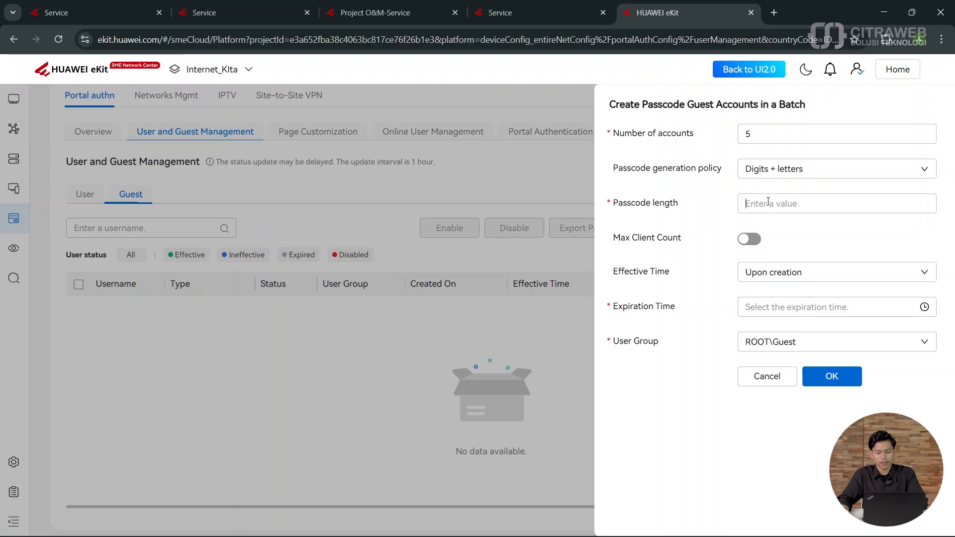
{"action": "type", "text": "6"}
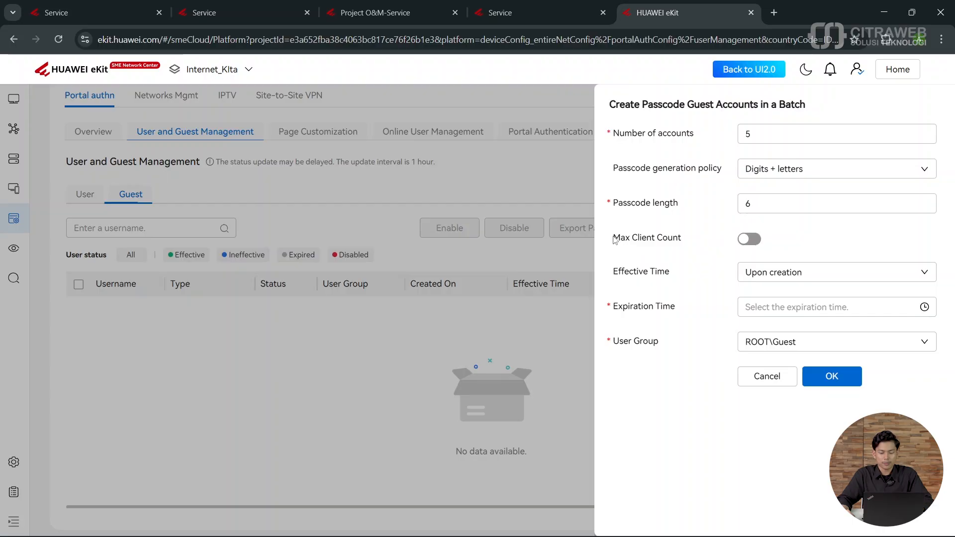
- Enable the maximum client count for the batch accounts and limit it to 1
{"action": "left_click_drag", "start_coordinate": [615, 240], "coordinate": [696, 241]}
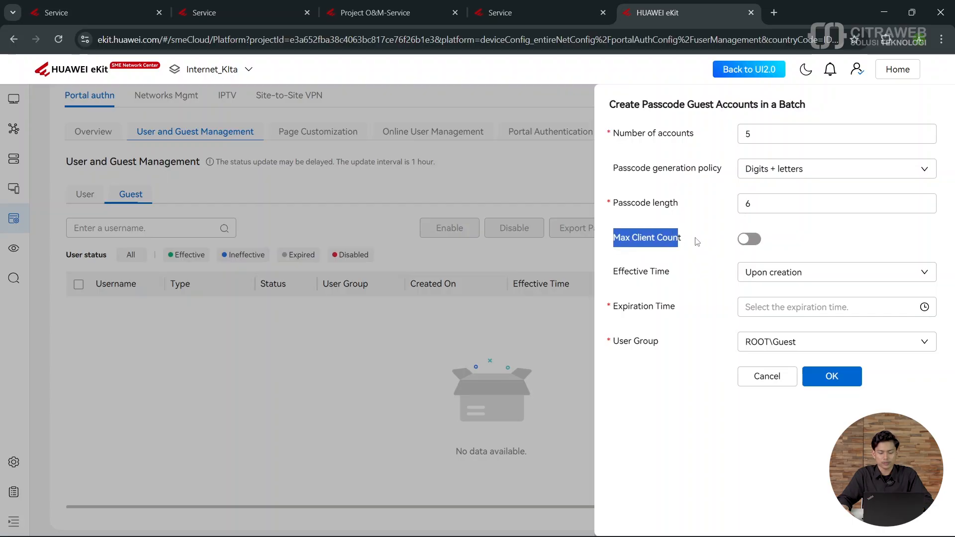
{"action": "left_click", "coordinate": [697, 241]}
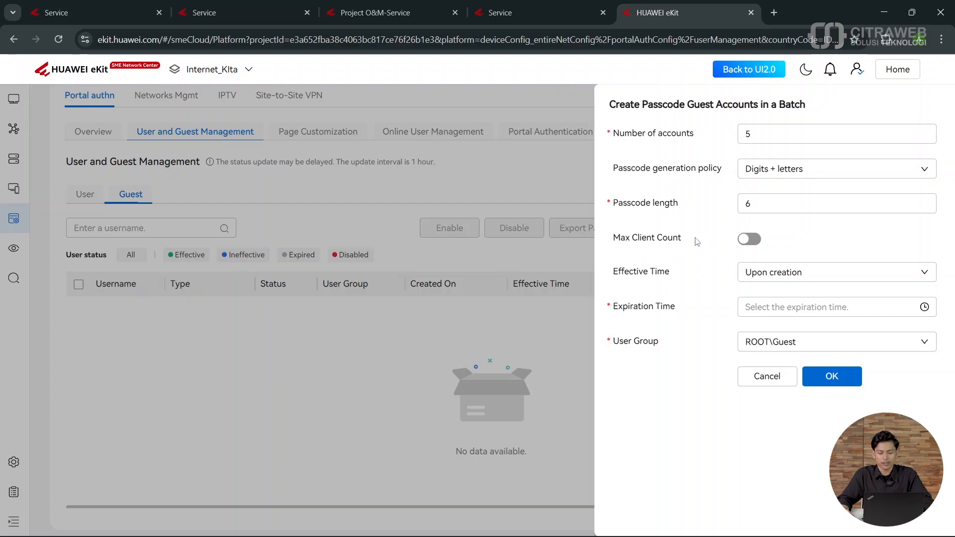
{"action": "left_click", "coordinate": [748, 240]}
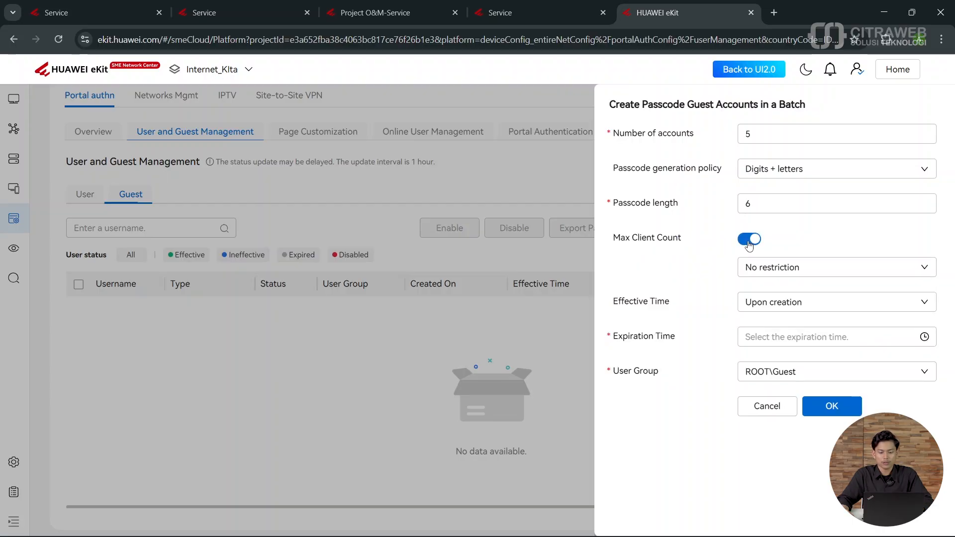
{"action": "left_click", "coordinate": [756, 269]}
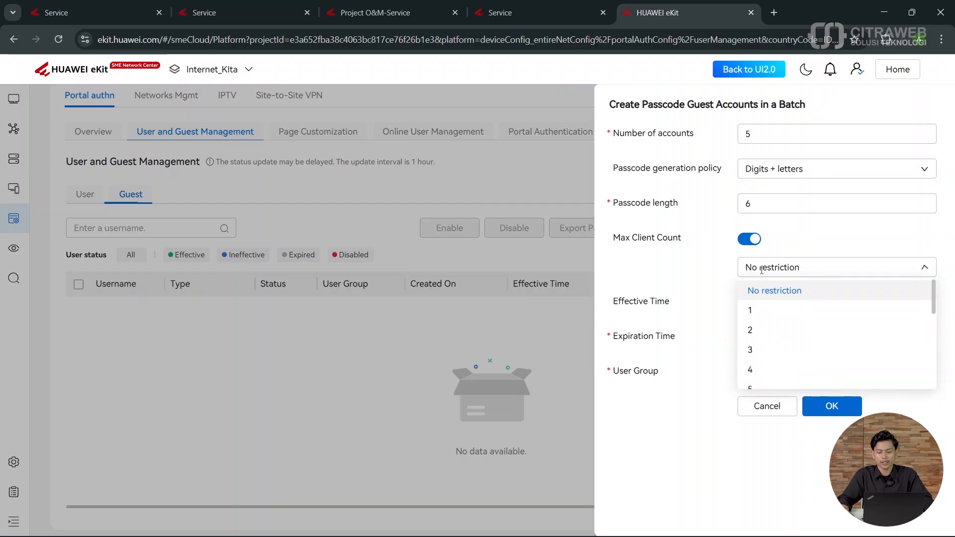
{"action": "left_click", "coordinate": [760, 316]}
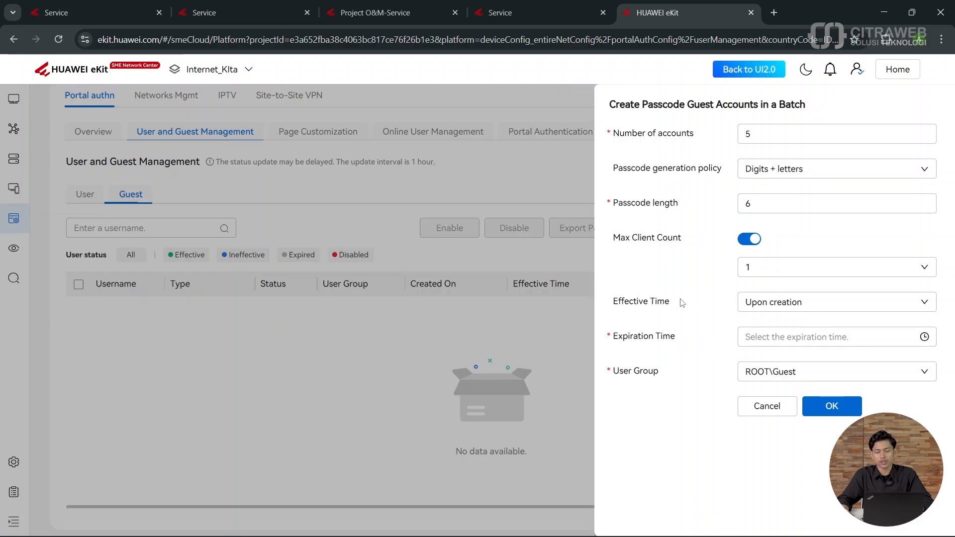
- Make the guest accounts effective upon first login with a validity period of 1 hour
{"action": "left_click", "coordinate": [766, 303]}
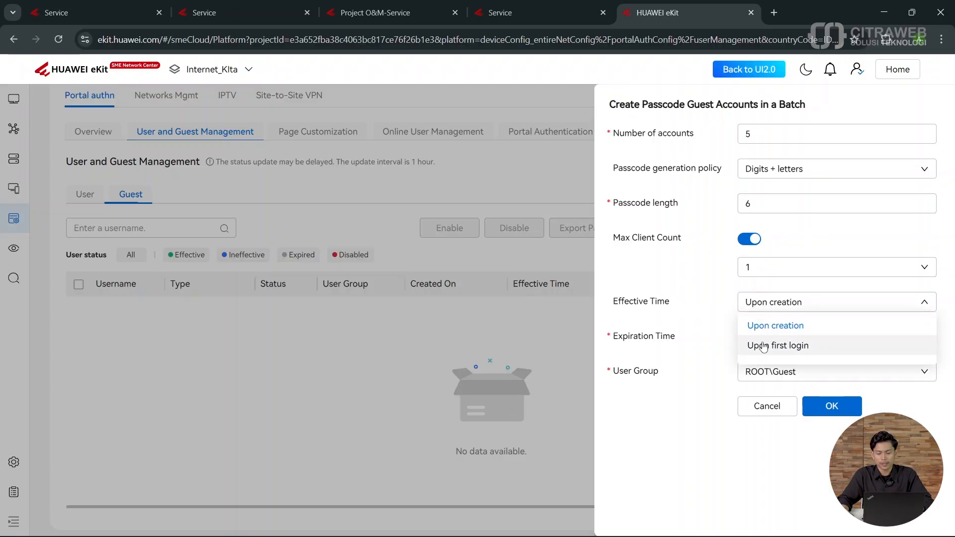
{"action": "left_click", "coordinate": [763, 348]}
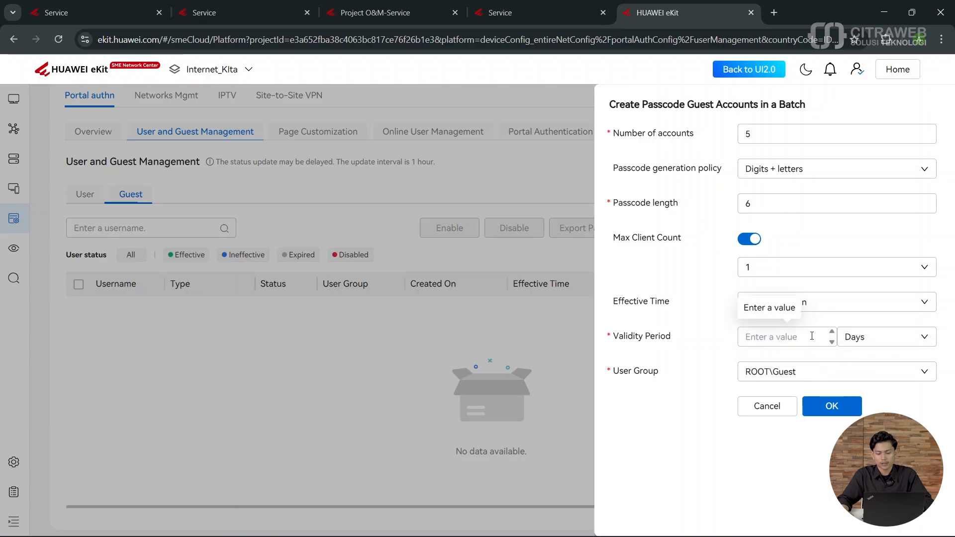
{"action": "left_click", "coordinate": [923, 337]}
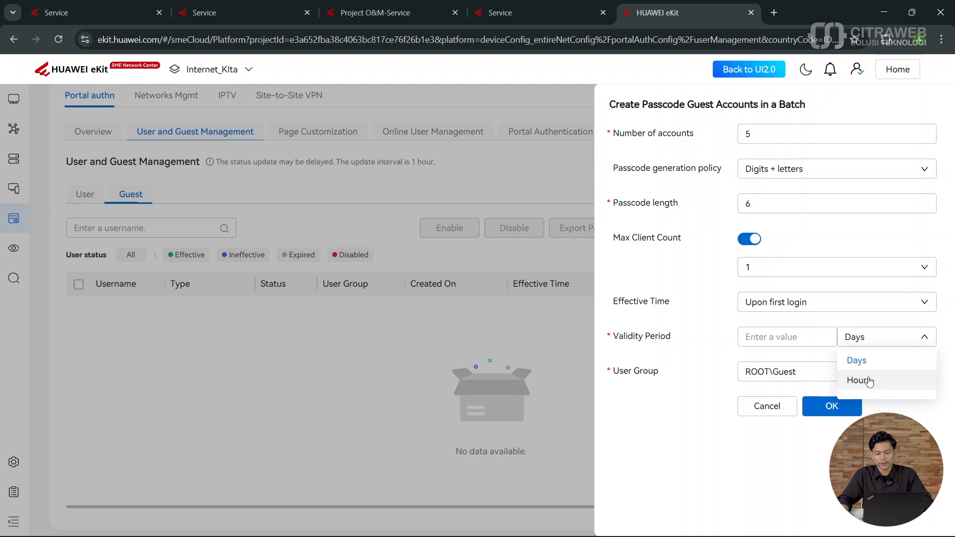
{"action": "left_click", "coordinate": [862, 382]}
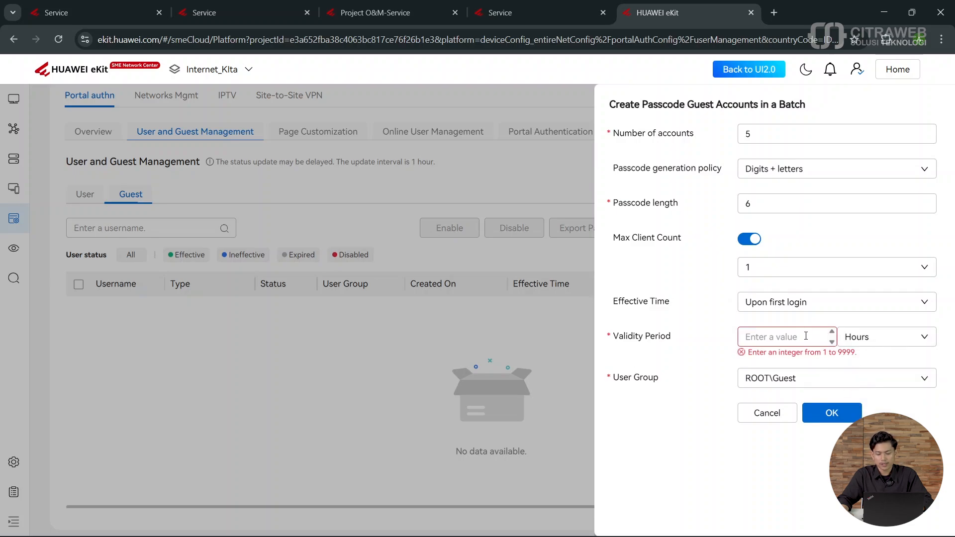
{"action": "left_click", "coordinate": [806, 335]}
{"action": "type", "text": "1"}
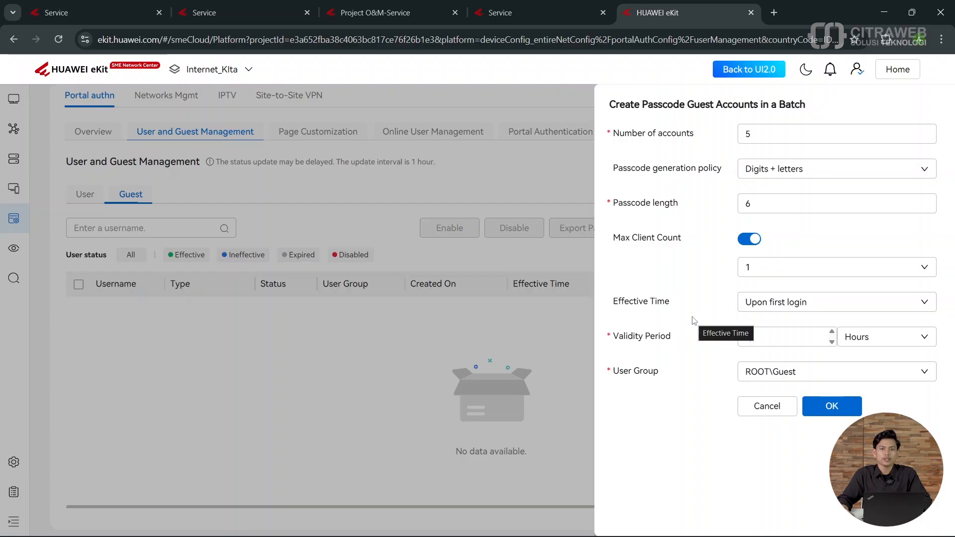
{"action": "type", "text": "1"}
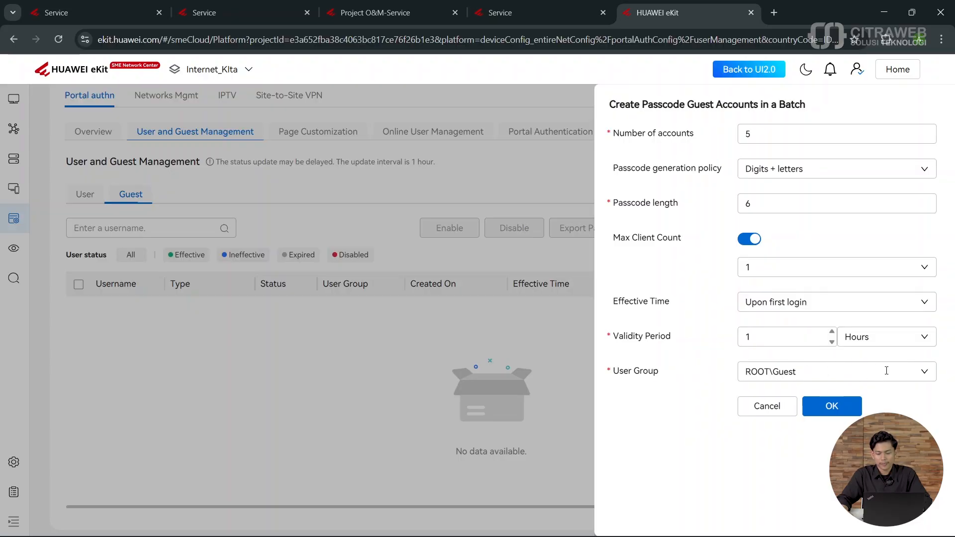
- Keep ROOT\Guest as the user group and create the batch of passcode guest accounts
{"action": "left_click", "coordinate": [773, 369]}
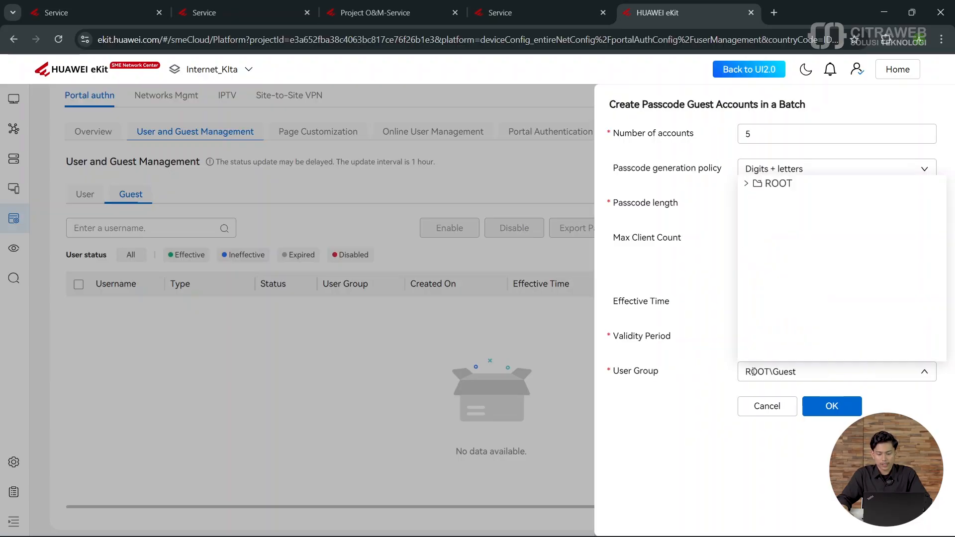
{"action": "left_click", "coordinate": [715, 368]}
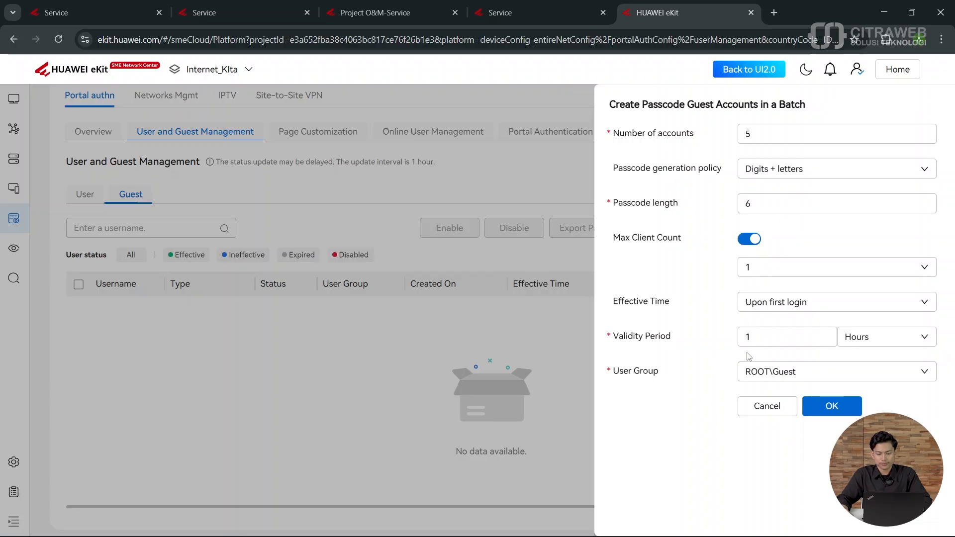
{"action": "left_click", "coordinate": [838, 411]}
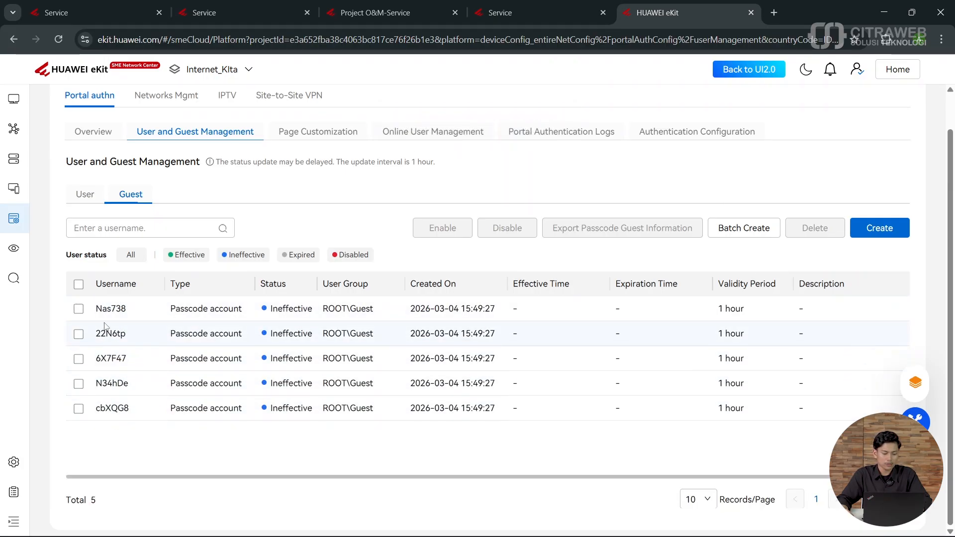
- Go from the guest accounts to the Wi-Fi list in the AP configuration
{"action": "left_click_drag", "start_coordinate": [129, 309], "coordinate": [99, 306]}
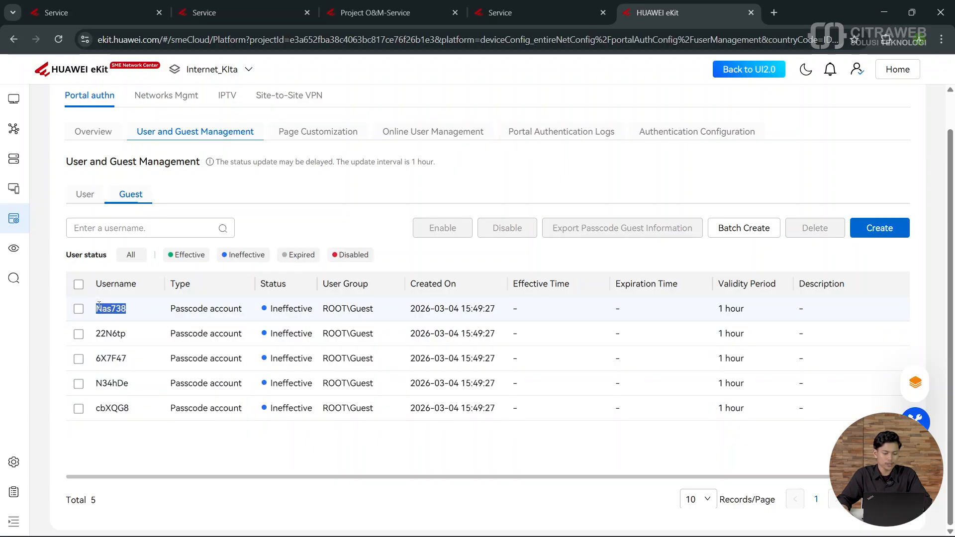
{"action": "left_click", "coordinate": [104, 309]}
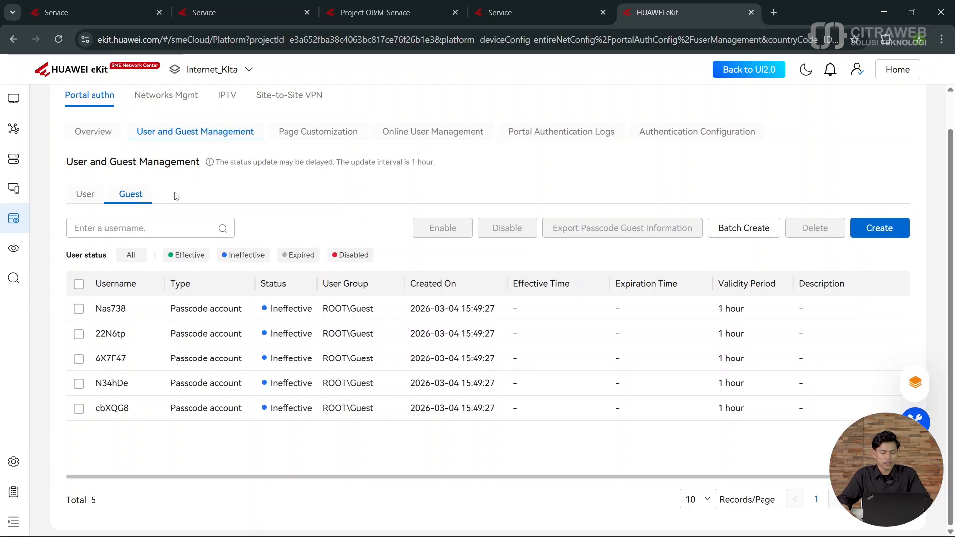
{"action": "scroll", "coordinate": [228, 185], "scroll_direction": "up", "scroll_amount": 1}
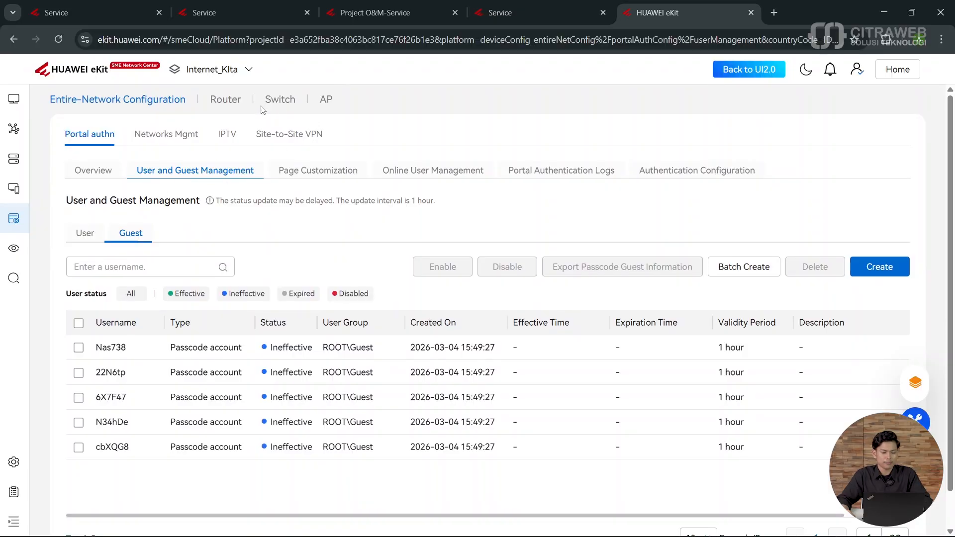
{"action": "left_click", "coordinate": [328, 102]}
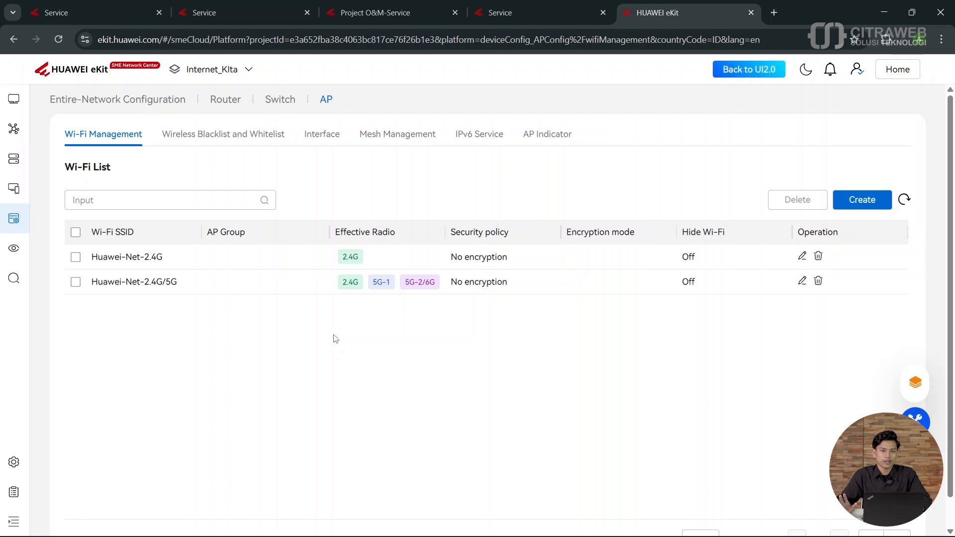
- Review the existing Wi-Fi entries and the security policy options of Huawei-Net-2.4G, then close its settings unchanged
{"action": "left_click_drag", "start_coordinate": [185, 283], "coordinate": [90, 257]}
{"action": "left_click", "coordinate": [222, 355]}
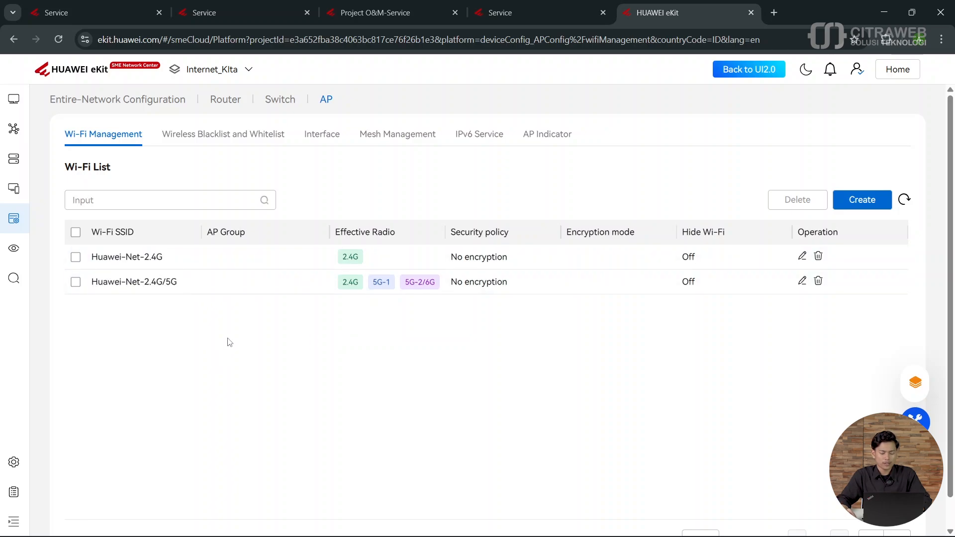
{"action": "left_click_drag", "start_coordinate": [190, 280], "coordinate": [93, 255]}
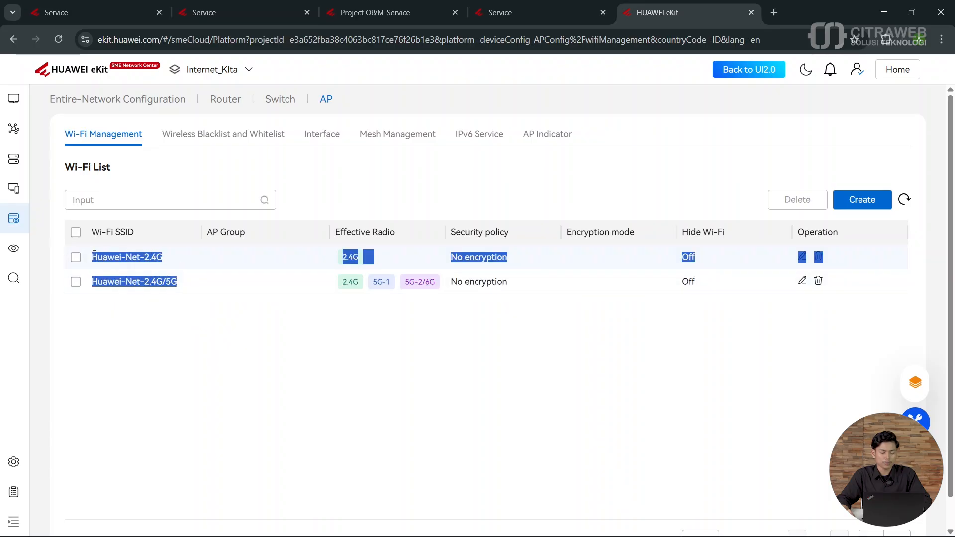
{"action": "left_click", "coordinate": [214, 347]}
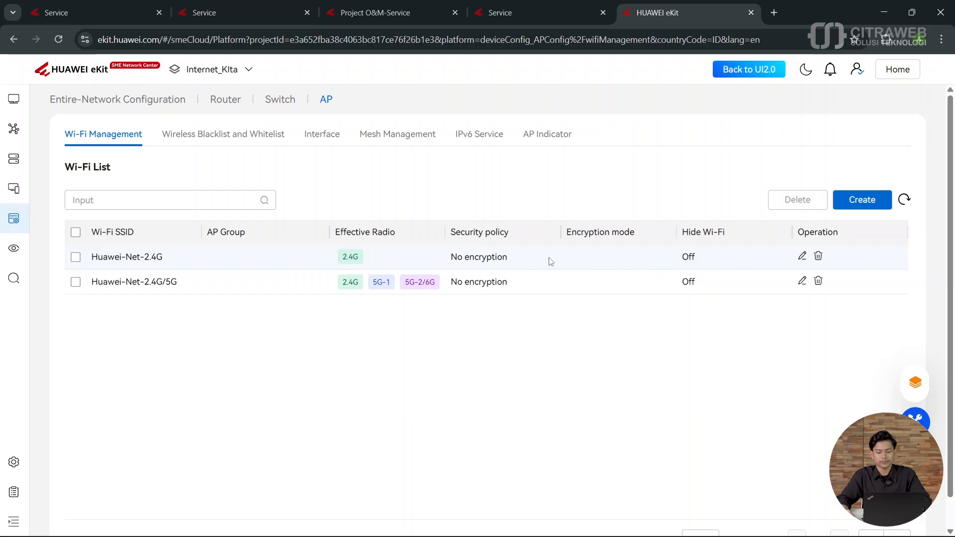
{"action": "left_click", "coordinate": [802, 255]}
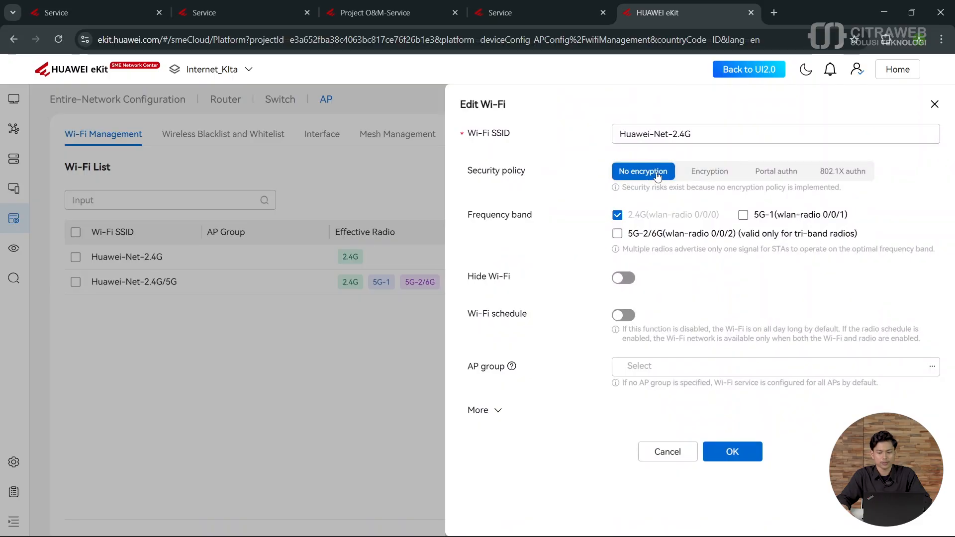
{"action": "left_click", "coordinate": [934, 104]}
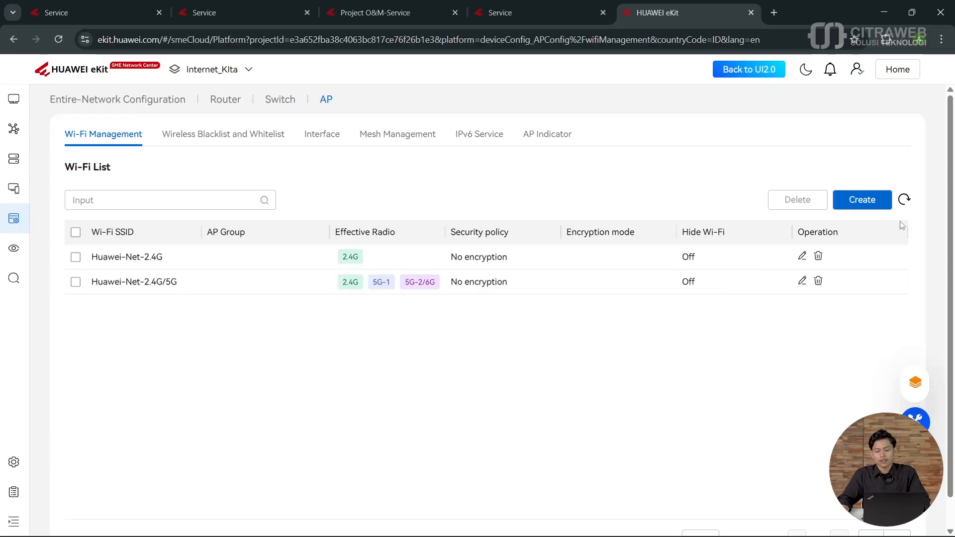
- Start creating a new Wi-Fi network with the SSID Internet_kIta
{"action": "left_click", "coordinate": [861, 201]}
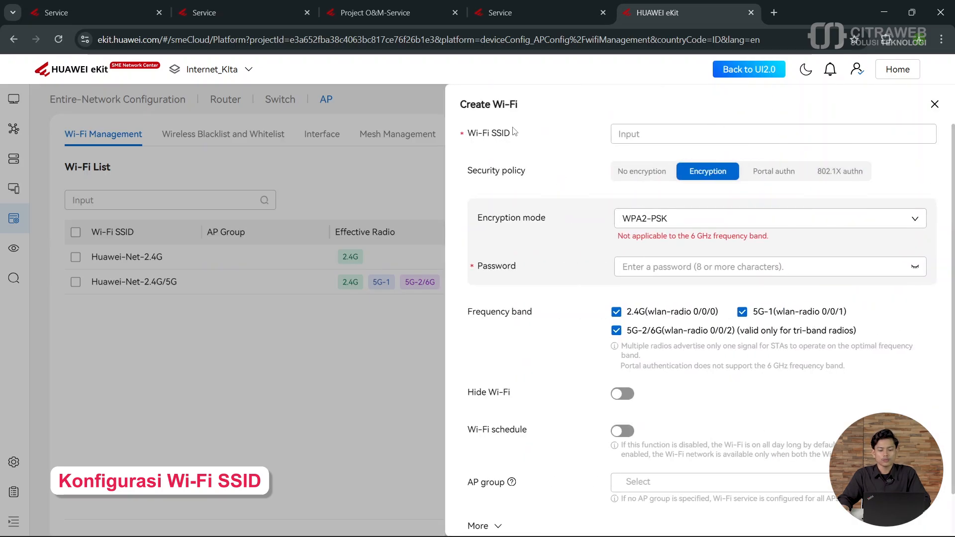
{"action": "left_click", "coordinate": [654, 135]}
{"action": "type", "text": "Intern"}
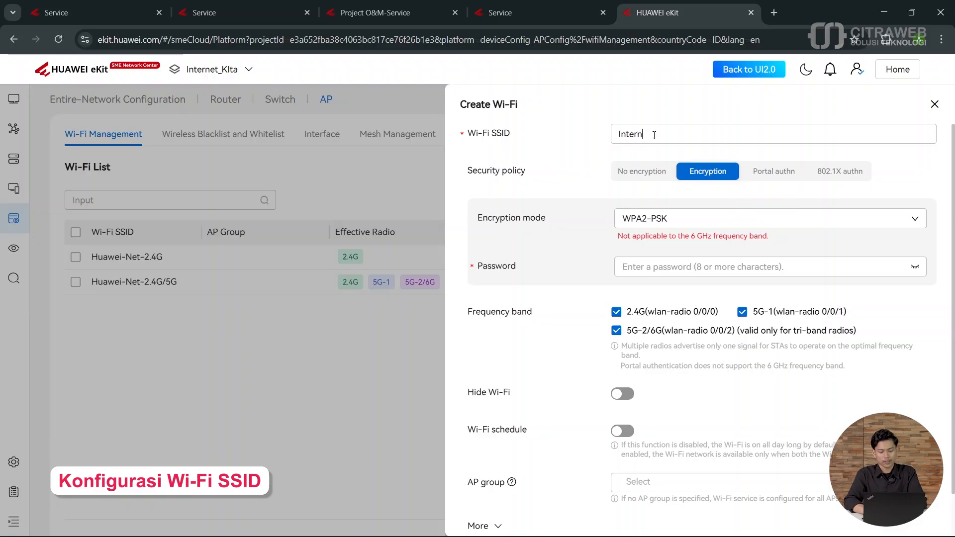
{"action": "type", "text": "et_kIta"}
- Set the new Wi-Fi network's security policy to Portal authn only, replacing Encryption
{"action": "left_click", "coordinate": [816, 182]}
{"action": "left_click", "coordinate": [786, 175]}
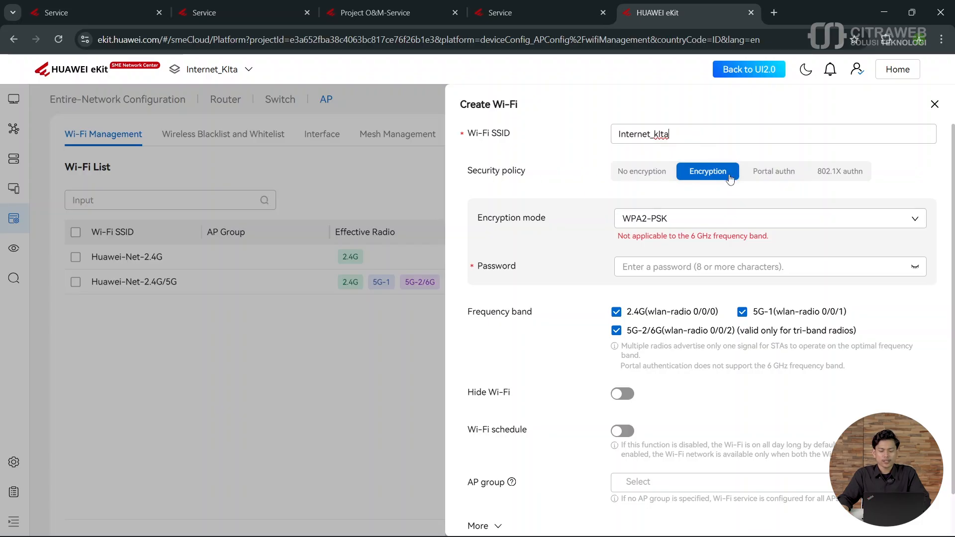
{"action": "left_click", "coordinate": [770, 175]}
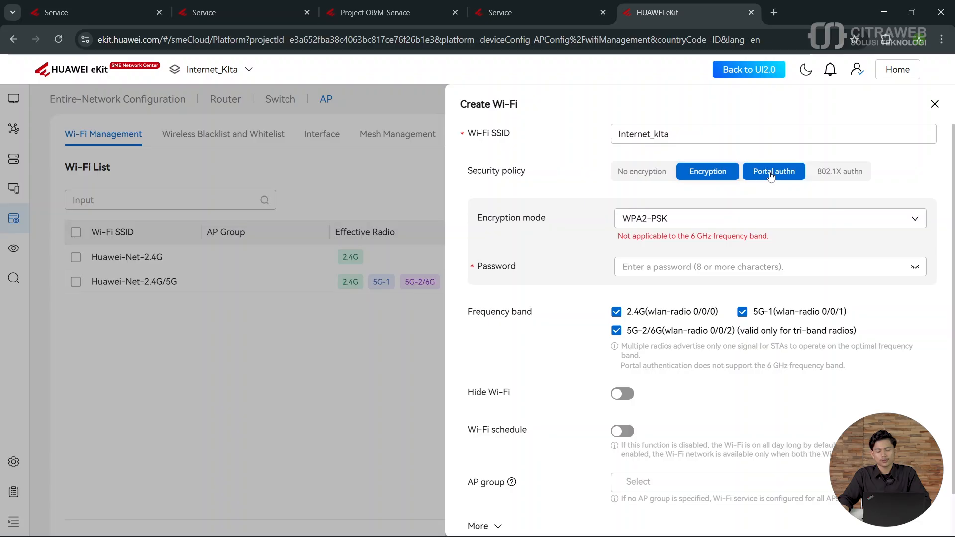
{"action": "left_click", "coordinate": [771, 175]}
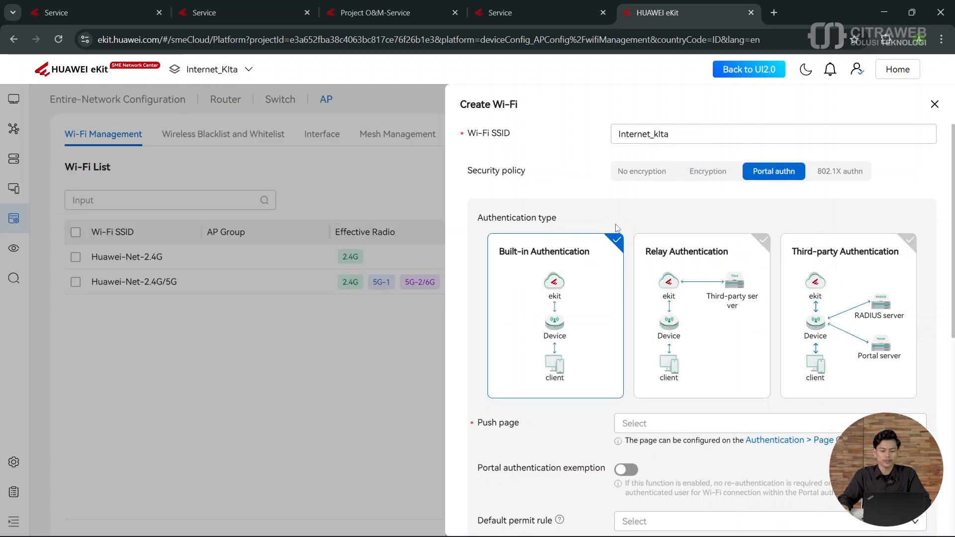
- Keep Built-in Authentication and choose Internet_kita_passcode as the push page
{"action": "scroll", "coordinate": [524, 260], "scroll_direction": "down", "scroll_amount": 2}
{"action": "scroll", "coordinate": [524, 259], "scroll_direction": "down", "scroll_amount": 1}
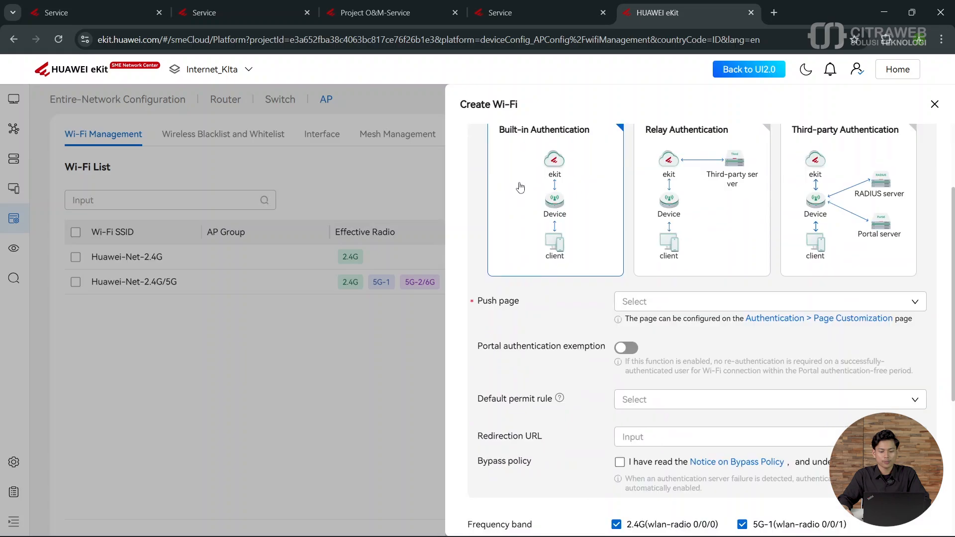
{"action": "scroll", "coordinate": [546, 190], "scroll_direction": "up", "scroll_amount": 1}
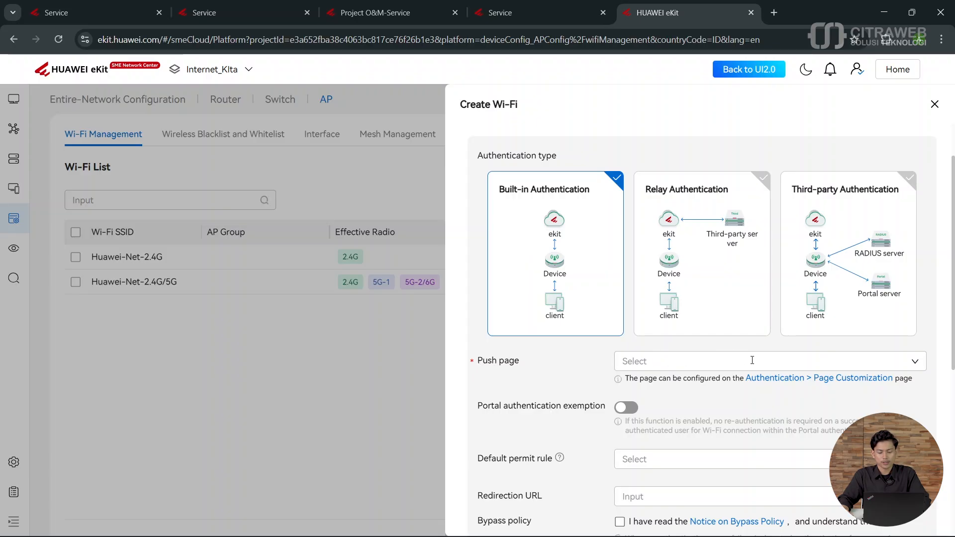
{"action": "left_click", "coordinate": [692, 361]}
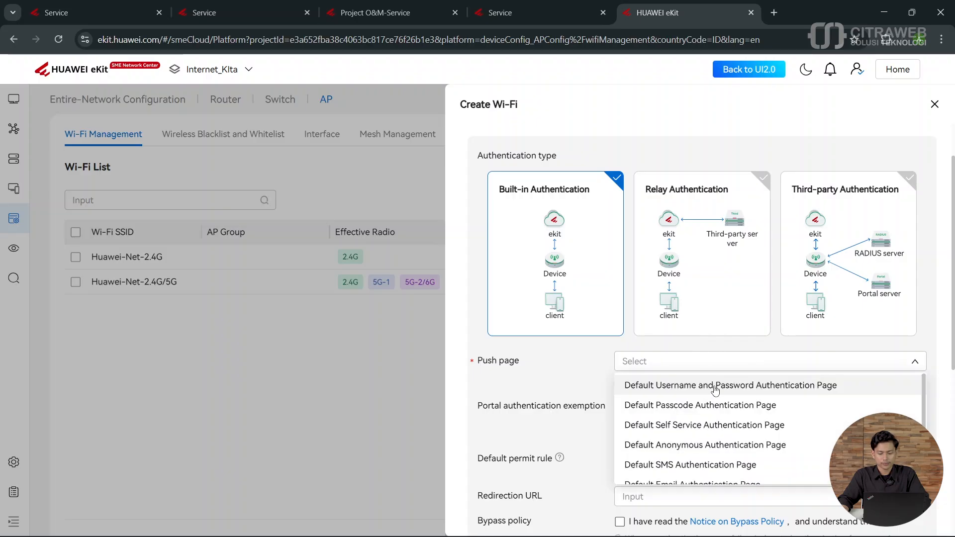
{"action": "scroll", "coordinate": [761, 400], "scroll_direction": "down", "scroll_amount": 3}
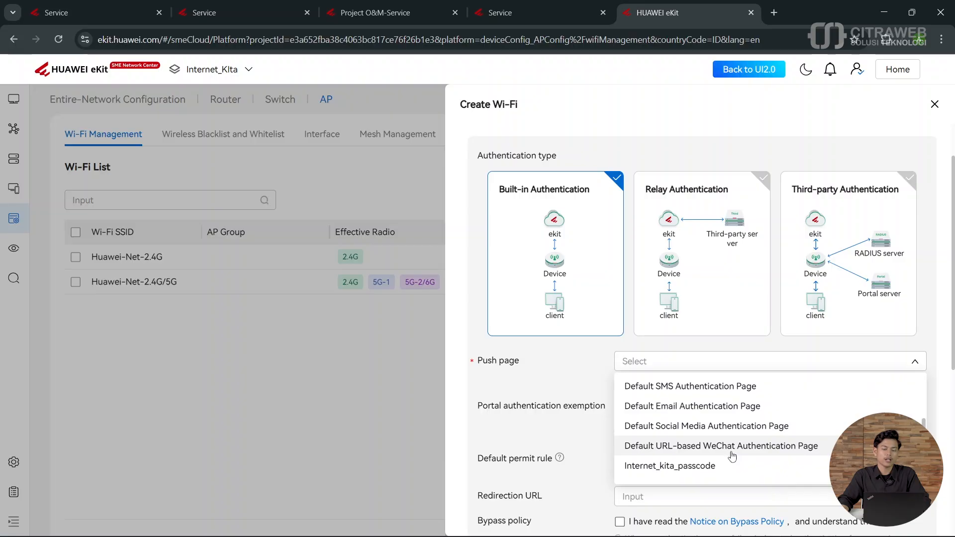
{"action": "left_click", "coordinate": [675, 467]}
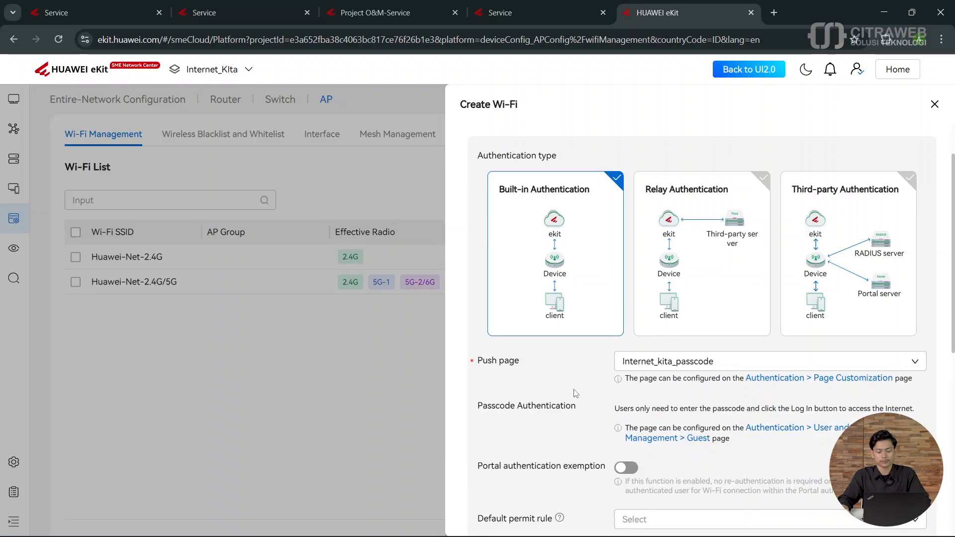
- Examine the remaining portal authentication options, especially the Redirection URL setting
{"action": "scroll", "coordinate": [576, 386], "scroll_direction": "down", "scroll_amount": 4}
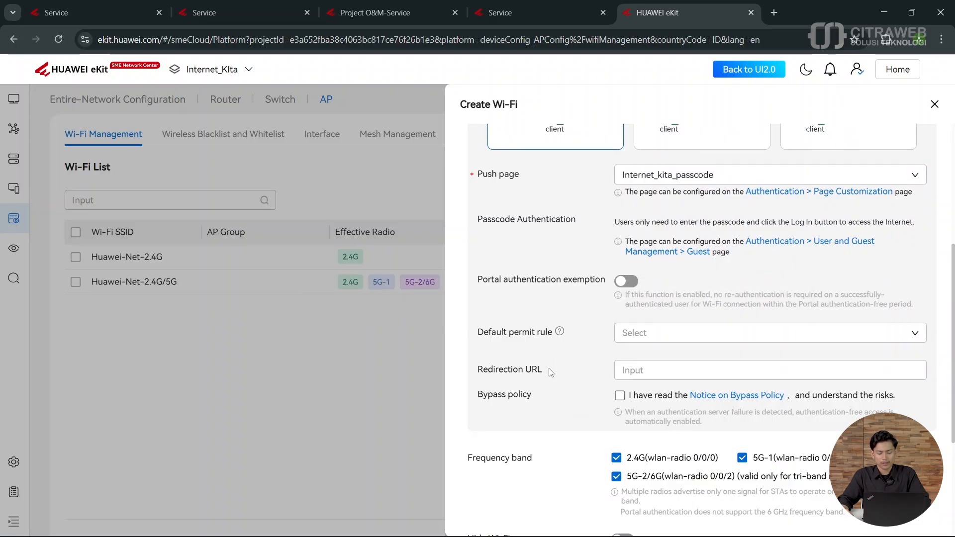
{"action": "left_click_drag", "start_coordinate": [546, 372], "coordinate": [481, 374]}
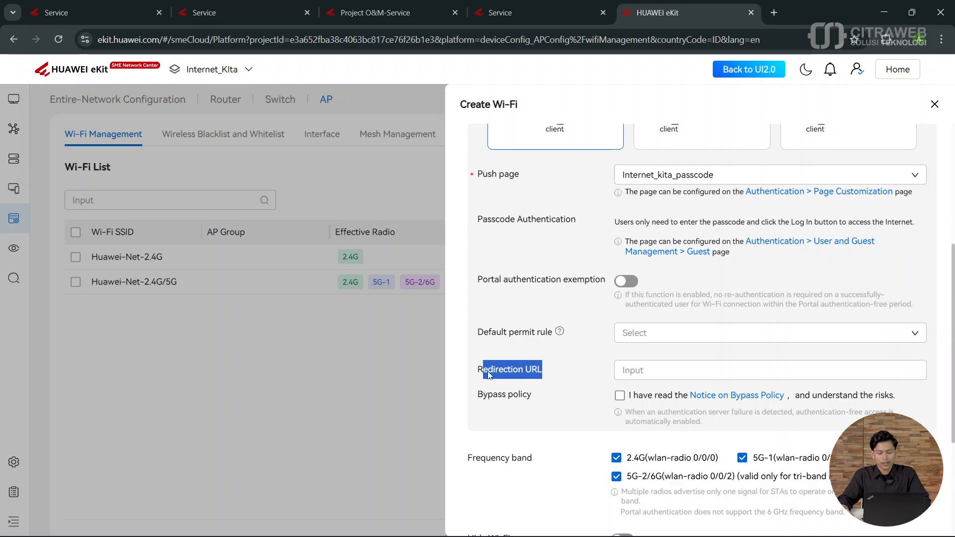
{"action": "left_click", "coordinate": [486, 374]}
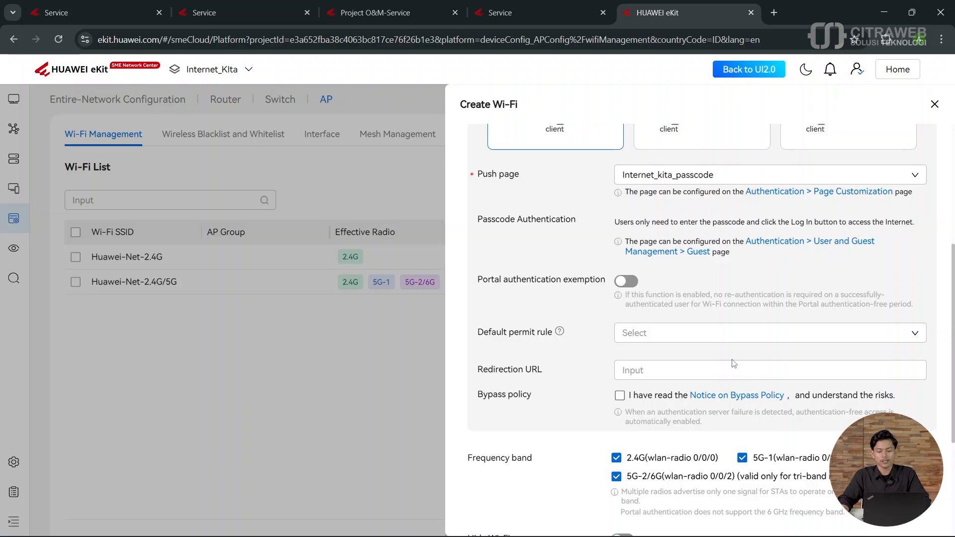
{"action": "left_click_drag", "start_coordinate": [543, 371], "coordinate": [504, 372]}
{"action": "left_click", "coordinate": [476, 367]}
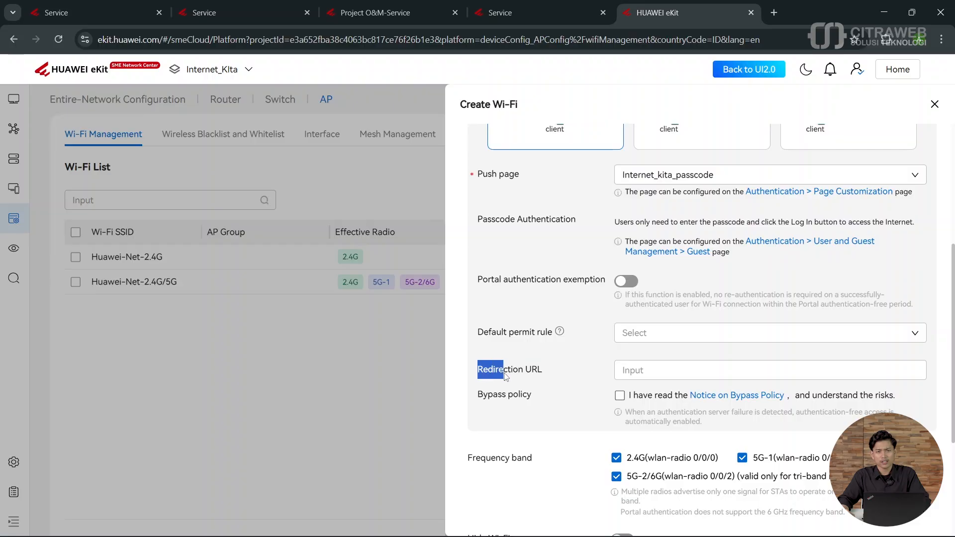
{"action": "left_click", "coordinate": [535, 370]}
{"action": "left_click_drag", "start_coordinate": [537, 371], "coordinate": [520, 371]}
{"action": "left_click", "coordinate": [549, 374]}
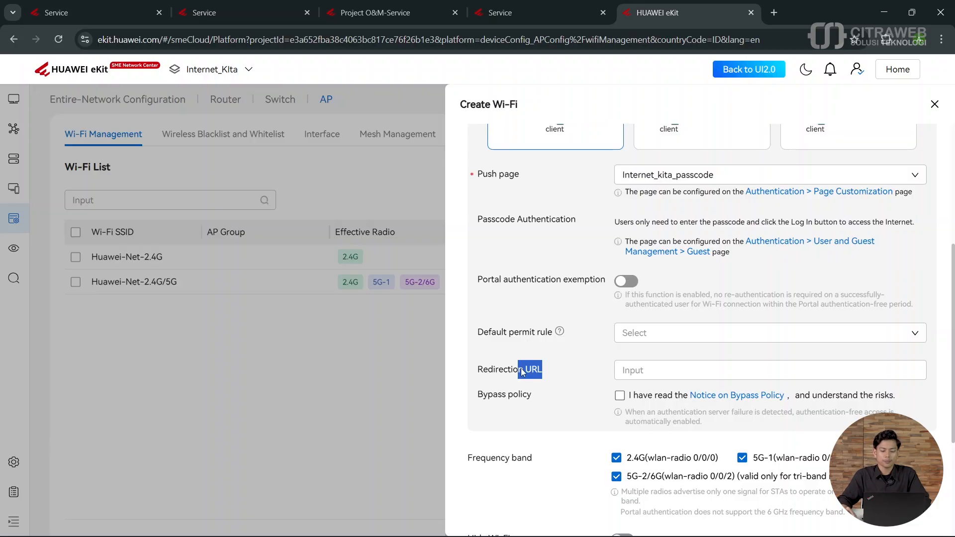
{"action": "left_click", "coordinate": [669, 370]}
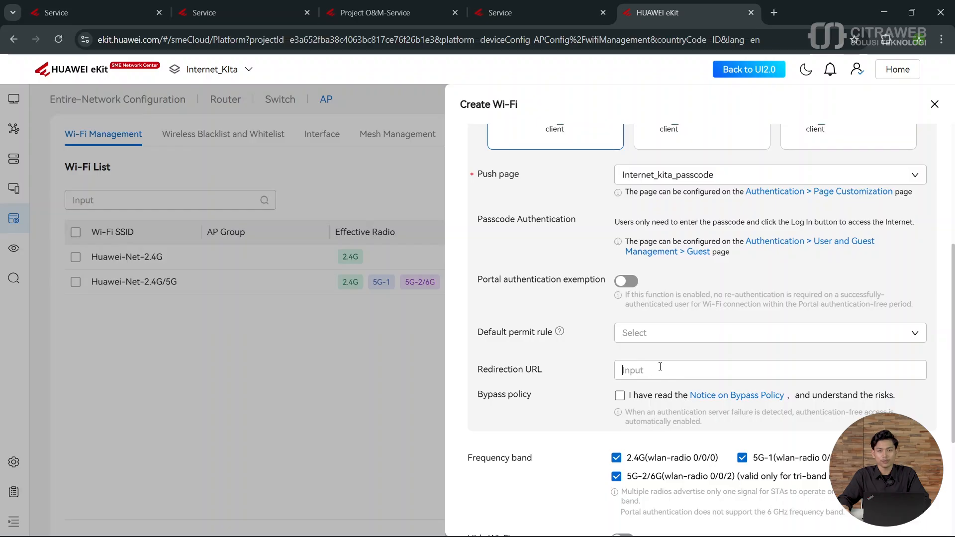
{"action": "type", "text": "h"}
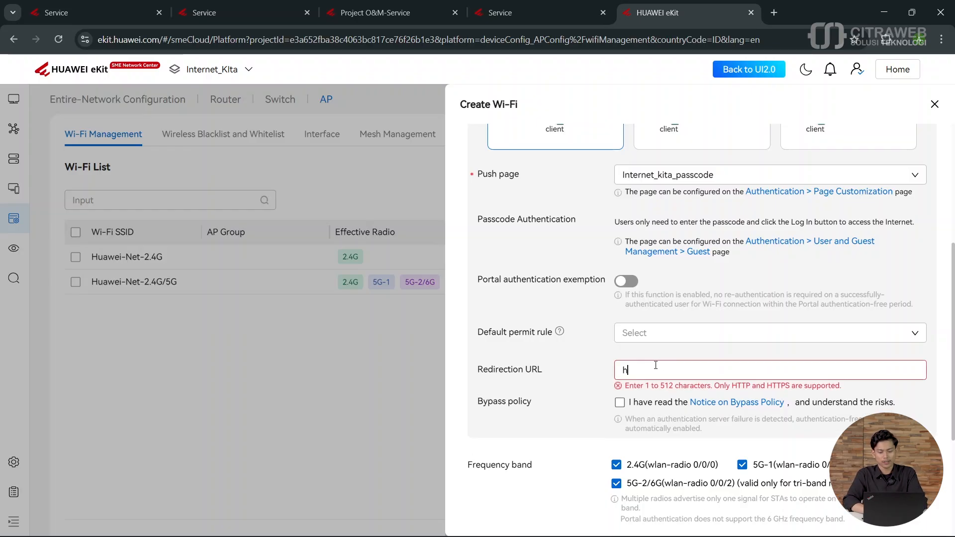
{"action": "type", "text": "tt"}
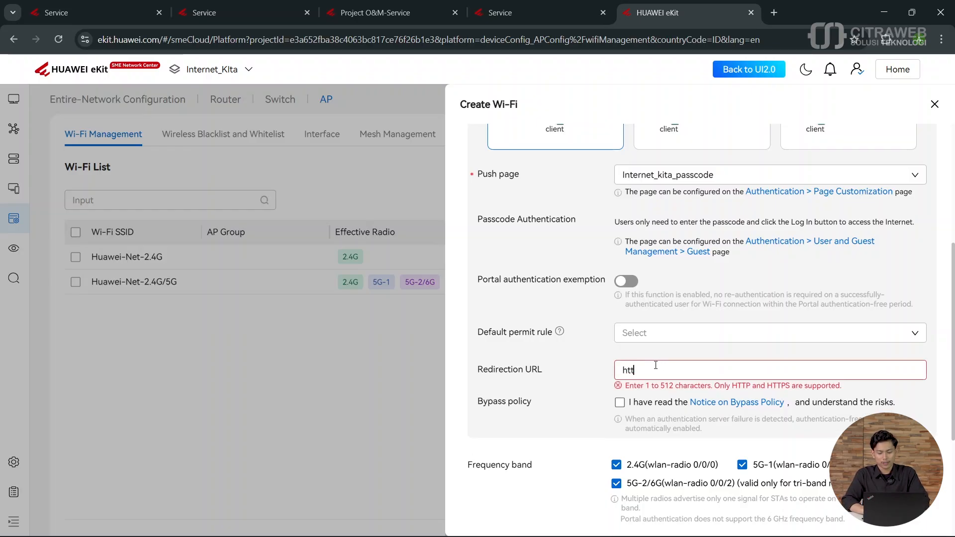
{"action": "type", "text": "ps:??"}
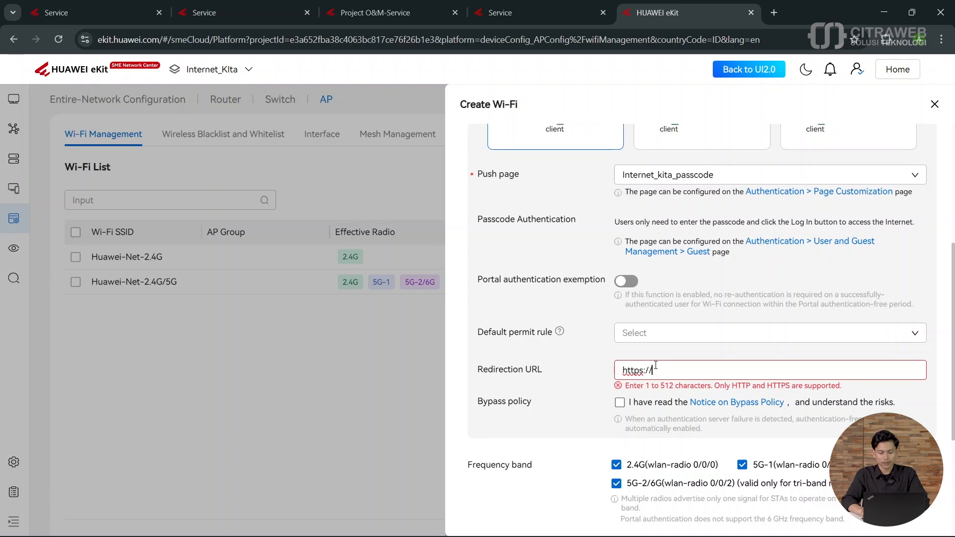
{"action": "type", "text": "ekit."}
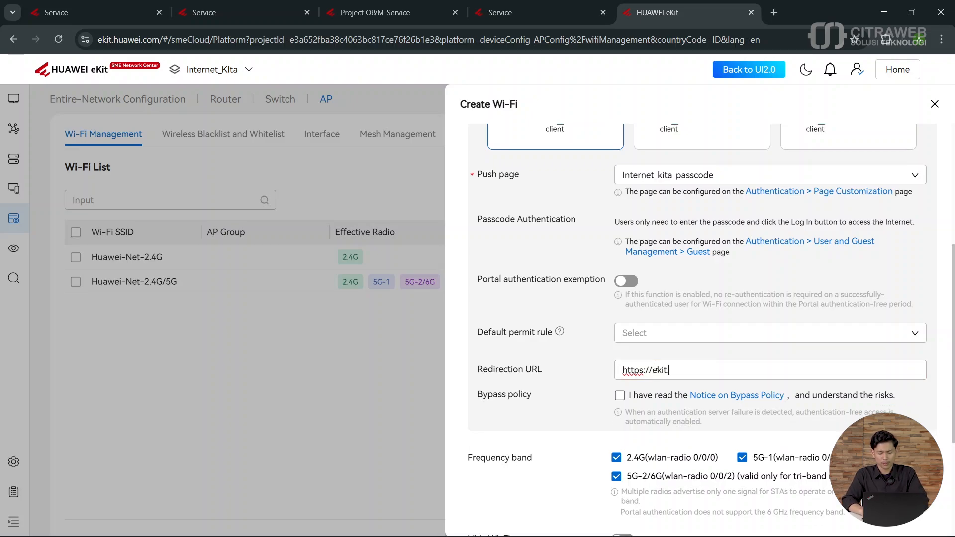
{"action": "type", "text": "huaw"}
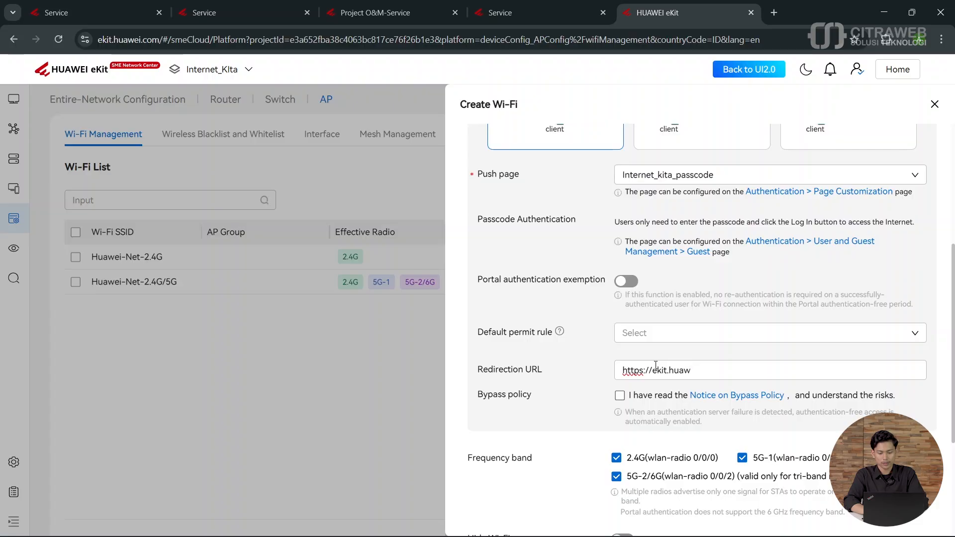
{"action": "type", "text": "ei.com"}
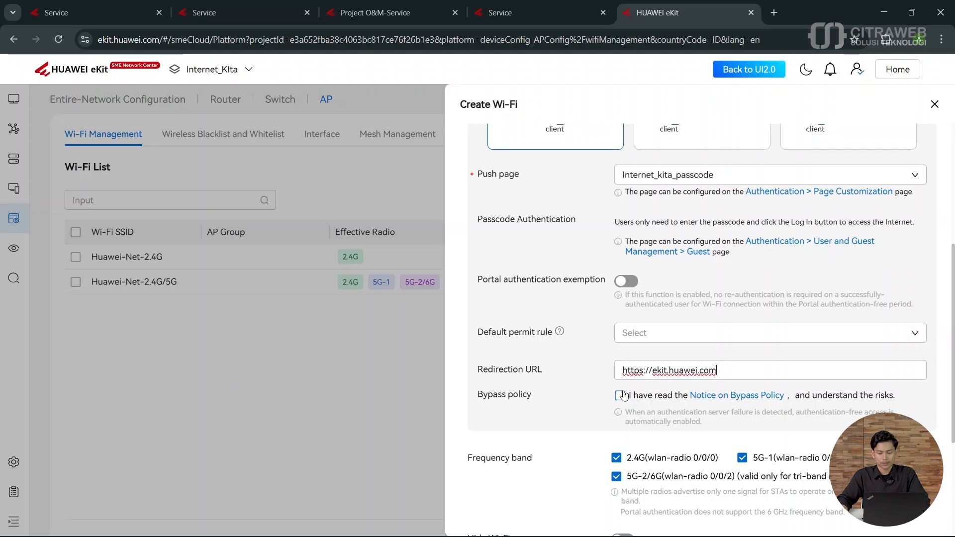
- Review the portal authentication, frequency band, Hide Wi-Fi, Wi-Fi schedule and AP group settings of the new network
{"action": "scroll", "coordinate": [552, 384], "scroll_direction": "down", "scroll_amount": 1}
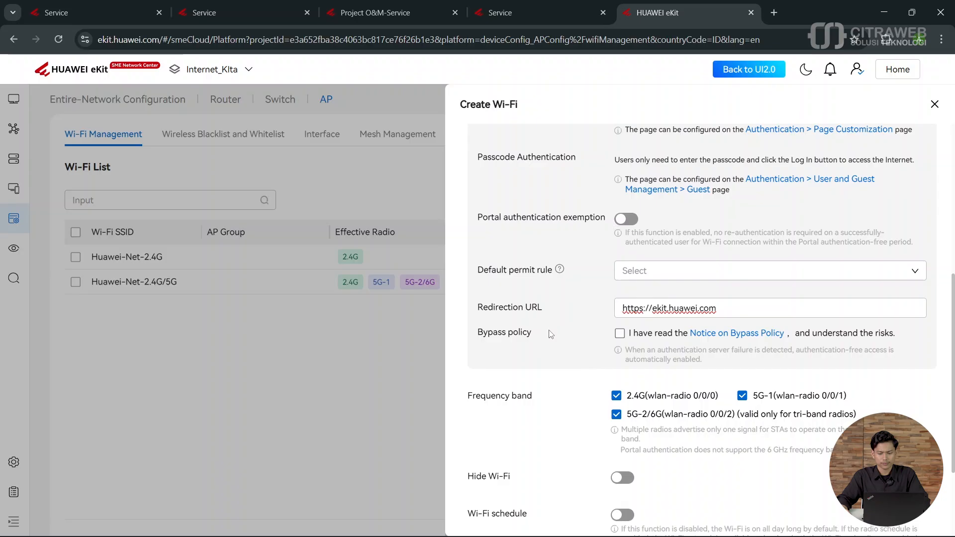
{"action": "scroll", "coordinate": [552, 321], "scroll_direction": "down", "scroll_amount": 1}
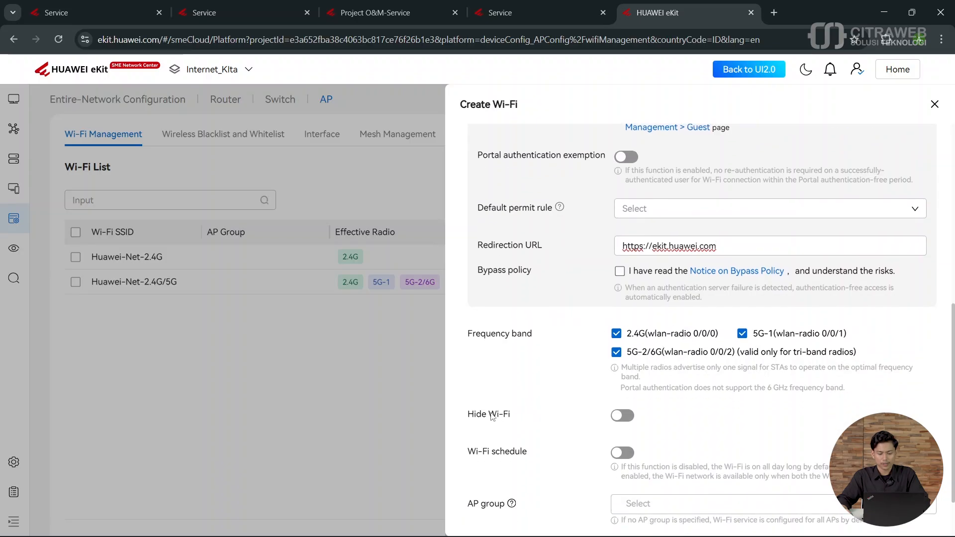
{"action": "scroll", "coordinate": [494, 417], "scroll_direction": "down", "scroll_amount": 1}
{"action": "scroll", "coordinate": [541, 398], "scroll_direction": "up", "scroll_amount": 2}
{"action": "scroll", "coordinate": [547, 390], "scroll_direction": "up", "scroll_amount": 2}
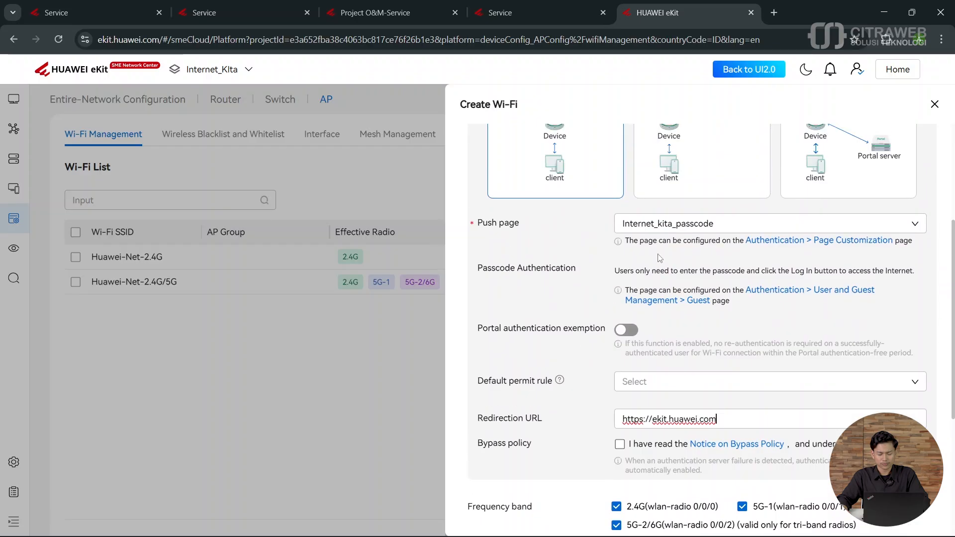
{"action": "scroll", "coordinate": [622, 348], "scroll_direction": "down", "scroll_amount": 3}
{"action": "scroll", "coordinate": [565, 366], "scroll_direction": "down", "scroll_amount": 2}
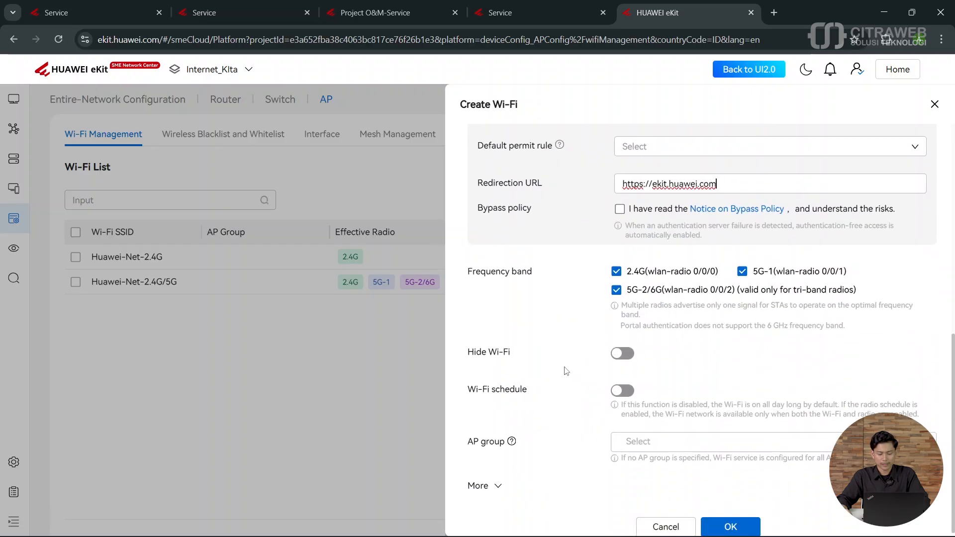
- Review the additional settings of the new Wi-Fi, including VLAN, speed limits, band steering and maximum users, and recheck the portal options
{"action": "left_click", "coordinate": [500, 478]}
{"action": "scroll", "coordinate": [585, 358], "scroll_direction": "down", "scroll_amount": 5}
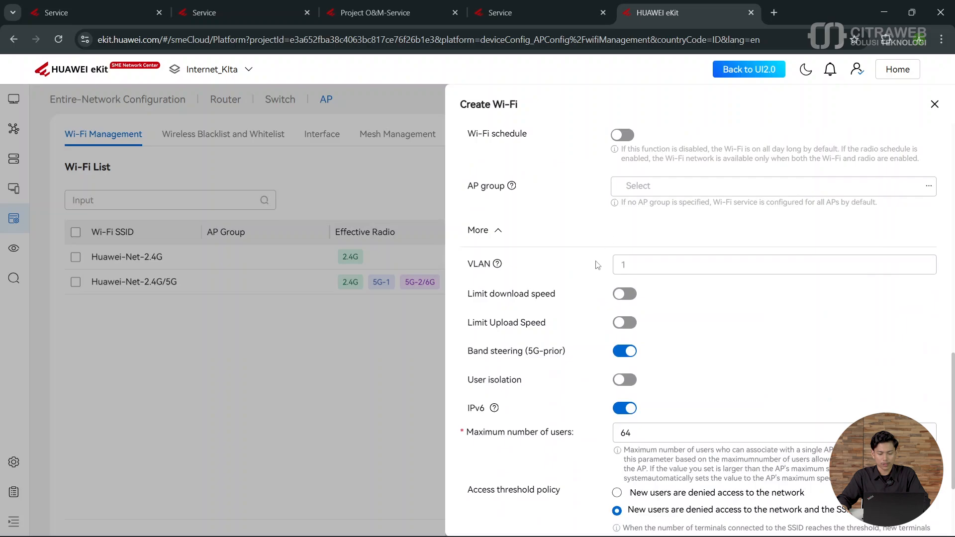
{"action": "scroll", "coordinate": [539, 322], "scroll_direction": "down", "scroll_amount": 3}
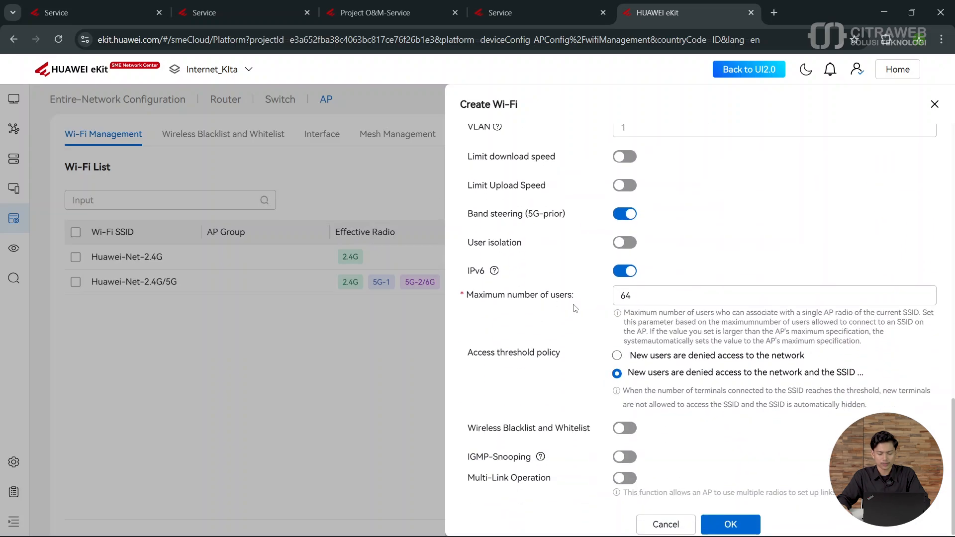
{"action": "scroll", "coordinate": [557, 306], "scroll_direction": "up", "scroll_amount": 12}
{"action": "scroll", "coordinate": [548, 302], "scroll_direction": "up", "scroll_amount": 3}
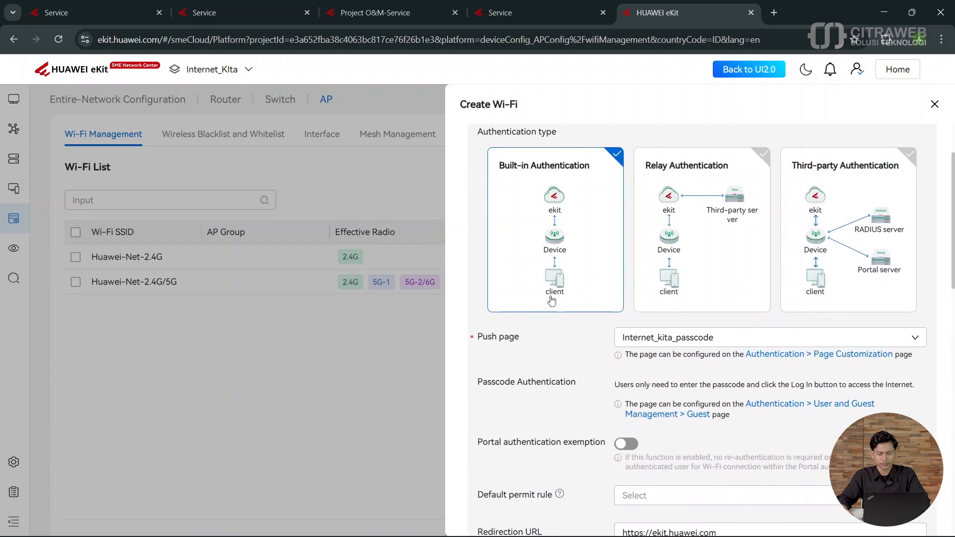
{"action": "scroll", "coordinate": [550, 305], "scroll_direction": "down", "scroll_amount": 10}
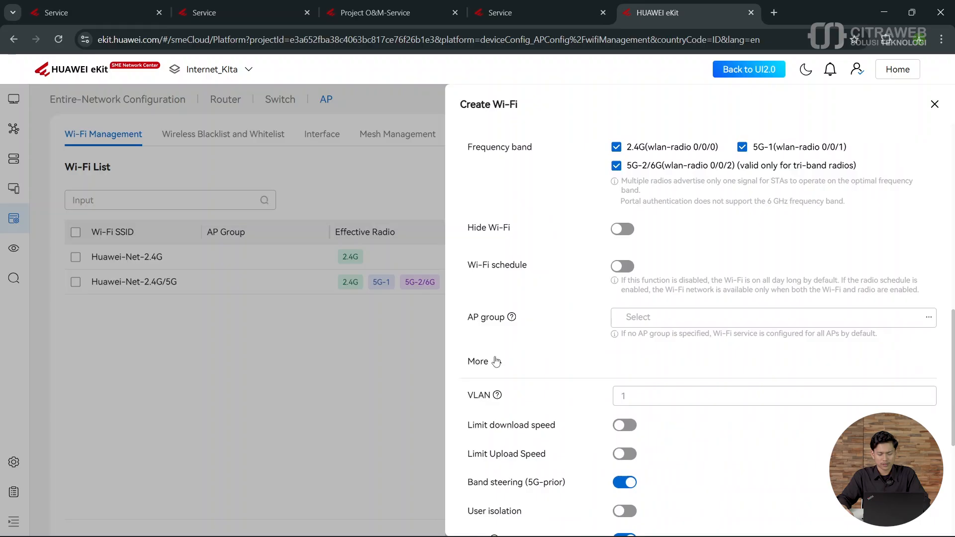
{"action": "scroll", "coordinate": [554, 306], "scroll_direction": "up", "scroll_amount": 3}
{"action": "scroll", "coordinate": [559, 309], "scroll_direction": "up", "scroll_amount": 1}
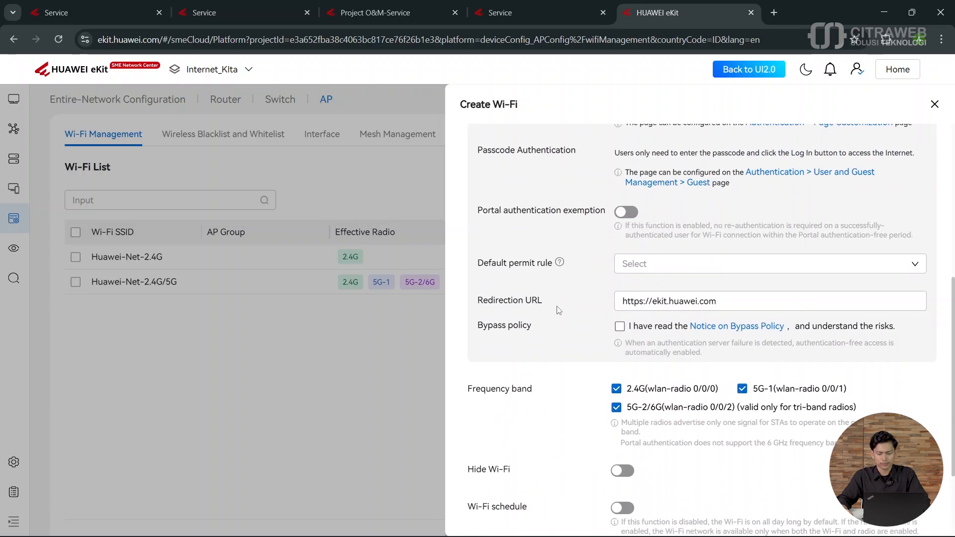
{"action": "scroll", "coordinate": [580, 348], "scroll_direction": "down", "scroll_amount": 2}
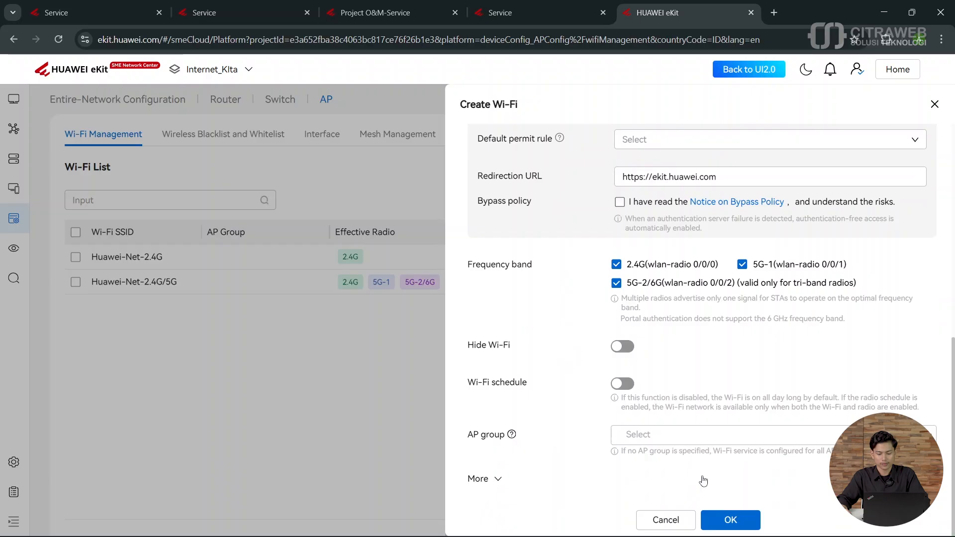
- Accept the Notice on Bypass Policy, leave the default permit rule unselected, and save the new Wi-Fi network
{"action": "left_click", "coordinate": [729, 519]}
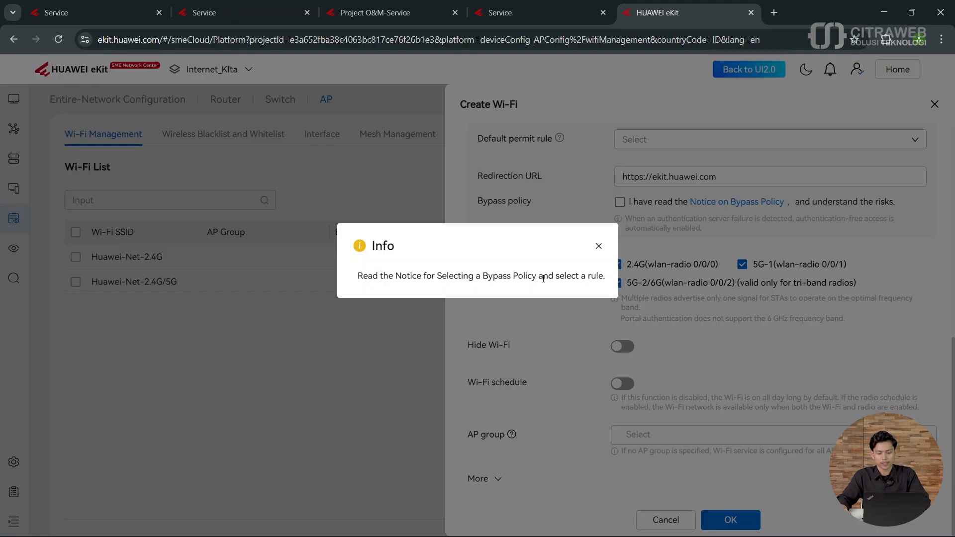
{"action": "left_click", "coordinate": [598, 247]}
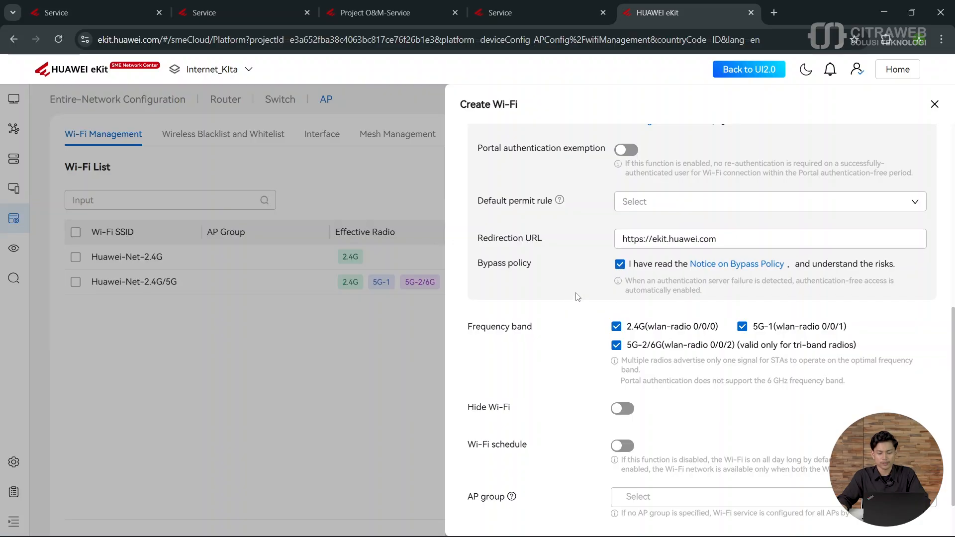
{"action": "left_click", "coordinate": [691, 207]}
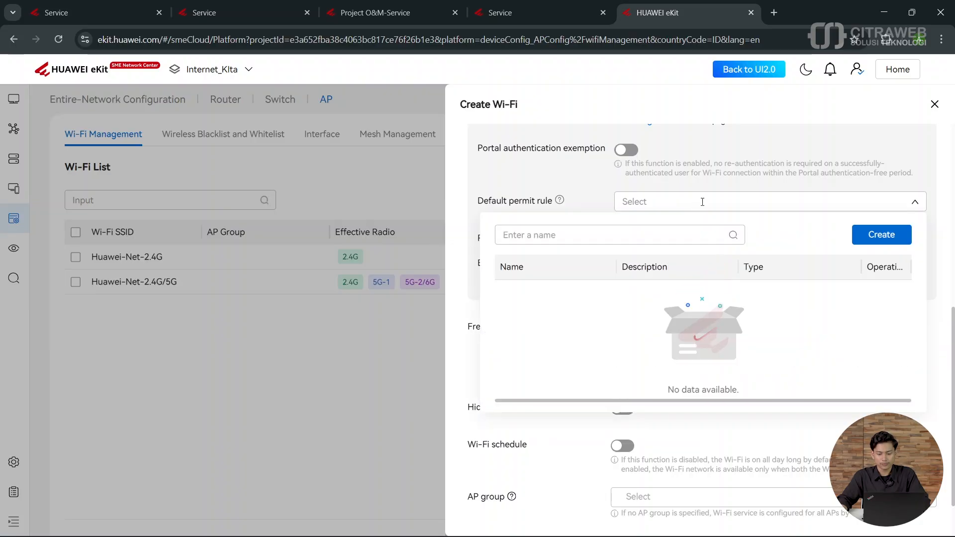
{"action": "left_click", "coordinate": [701, 201]}
{"action": "scroll", "coordinate": [527, 269], "scroll_direction": "down", "scroll_amount": 2}
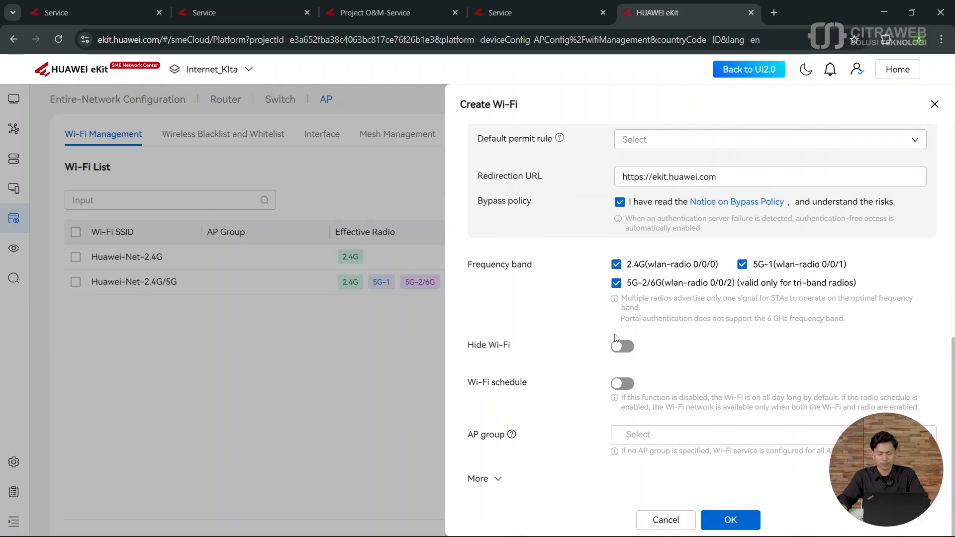
{"action": "left_click", "coordinate": [743, 525]}
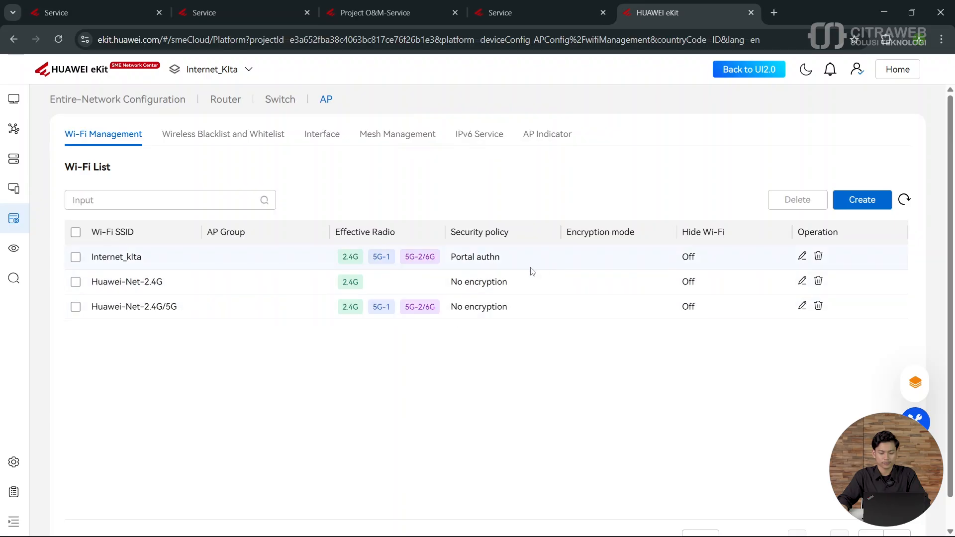
- Open the Internet_kIta Wi-Fi for editing and examine its bypass policy, default permit rule and redirection URL settings
{"action": "left_click", "coordinate": [801, 256]}
{"action": "scroll", "coordinate": [687, 310], "scroll_direction": "down", "scroll_amount": 5}
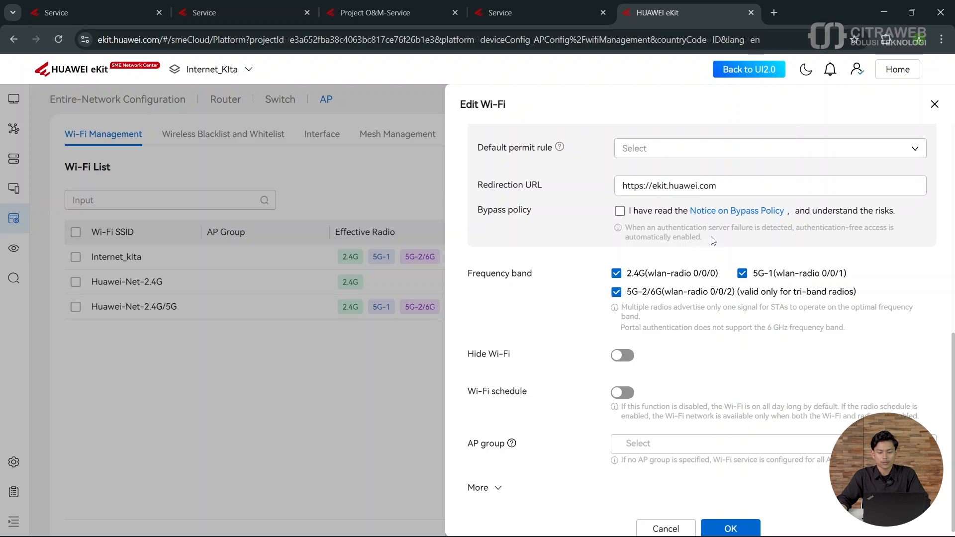
{"action": "left_click_drag", "start_coordinate": [712, 240], "coordinate": [626, 229]}
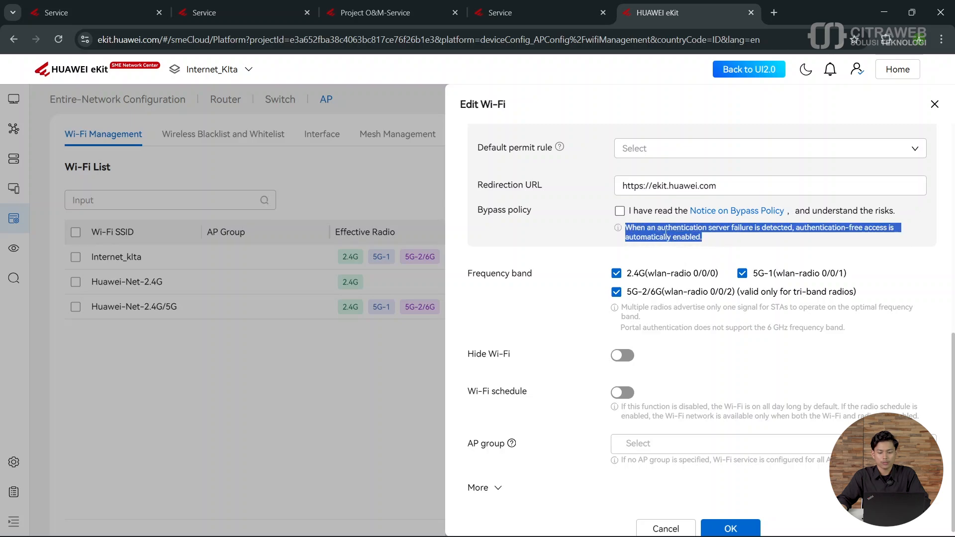
{"action": "left_click", "coordinate": [686, 232]}
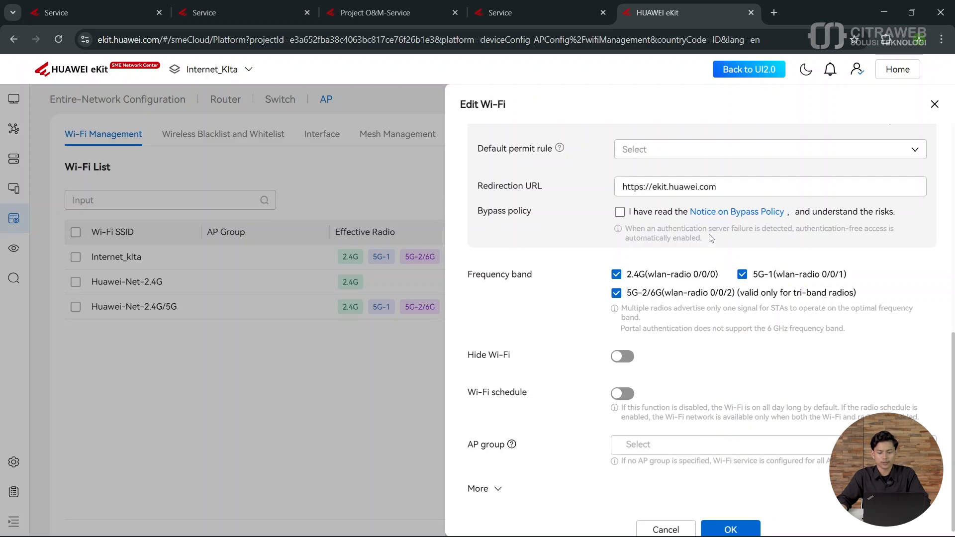
{"action": "scroll", "coordinate": [710, 238], "scroll_direction": "up", "scroll_amount": 1}
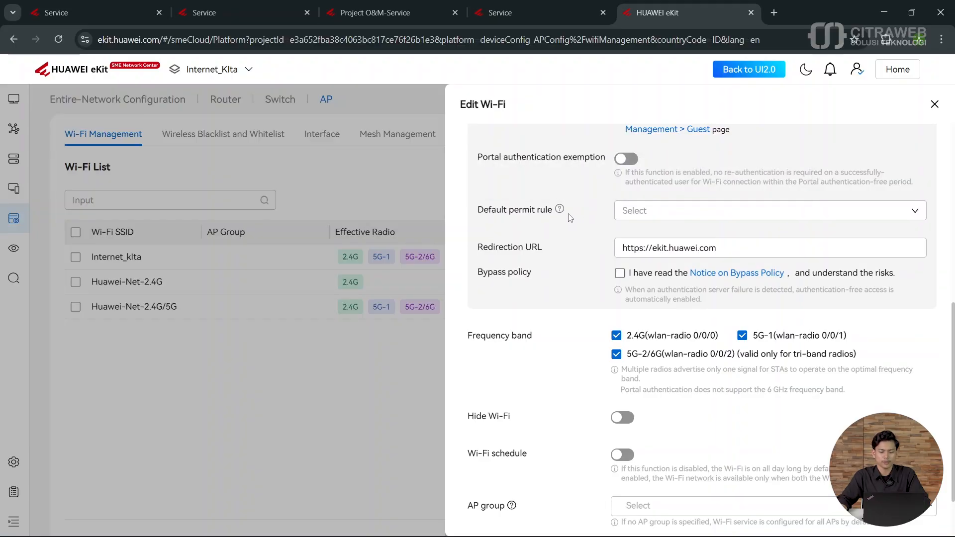
{"action": "mouse_move", "coordinate": [561, 211]}
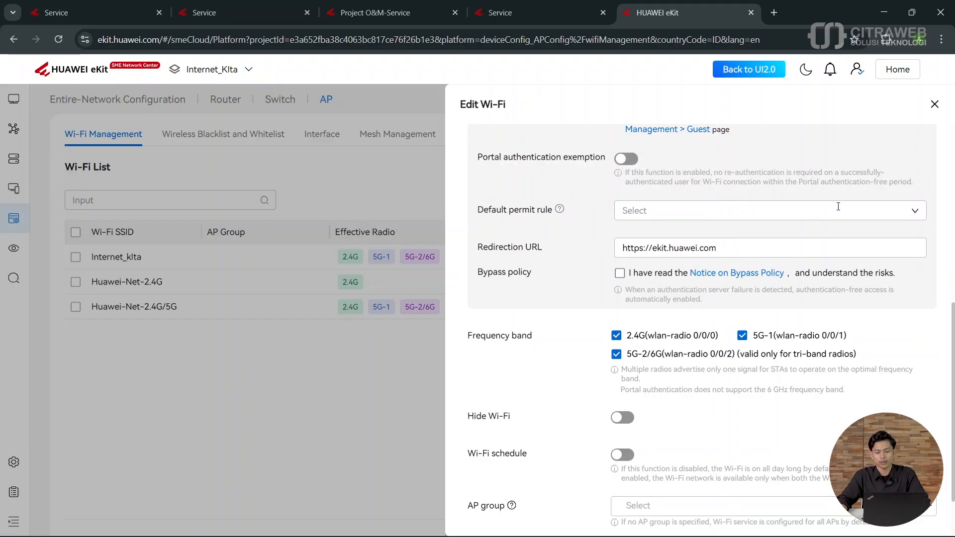
{"action": "scroll", "coordinate": [779, 236], "scroll_direction": "down", "scroll_amount": 1}
{"action": "scroll", "coordinate": [836, 205], "scroll_direction": "up", "scroll_amount": 1}
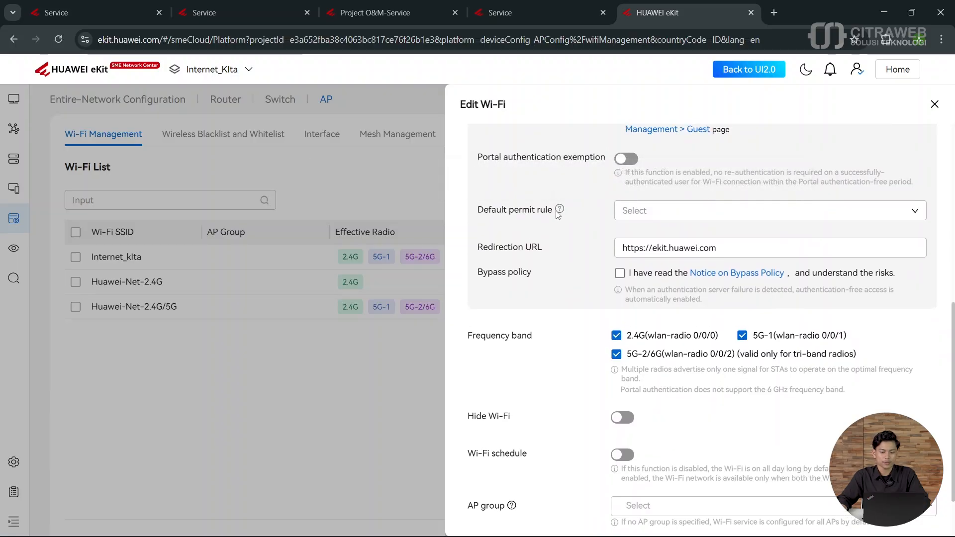
{"action": "scroll", "coordinate": [671, 269], "scroll_direction": "down", "scroll_amount": 1}
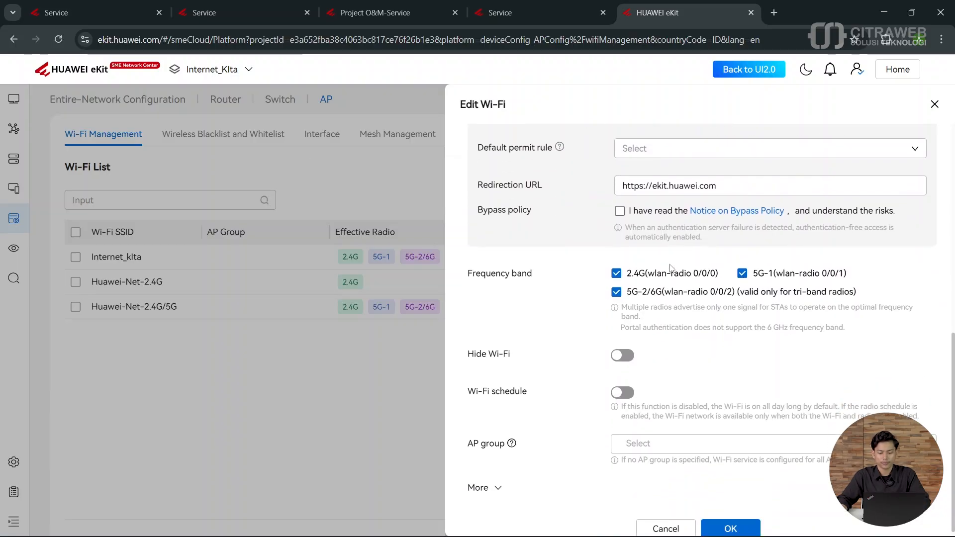
{"action": "scroll", "coordinate": [721, 489], "scroll_direction": "down", "scroll_amount": 1}
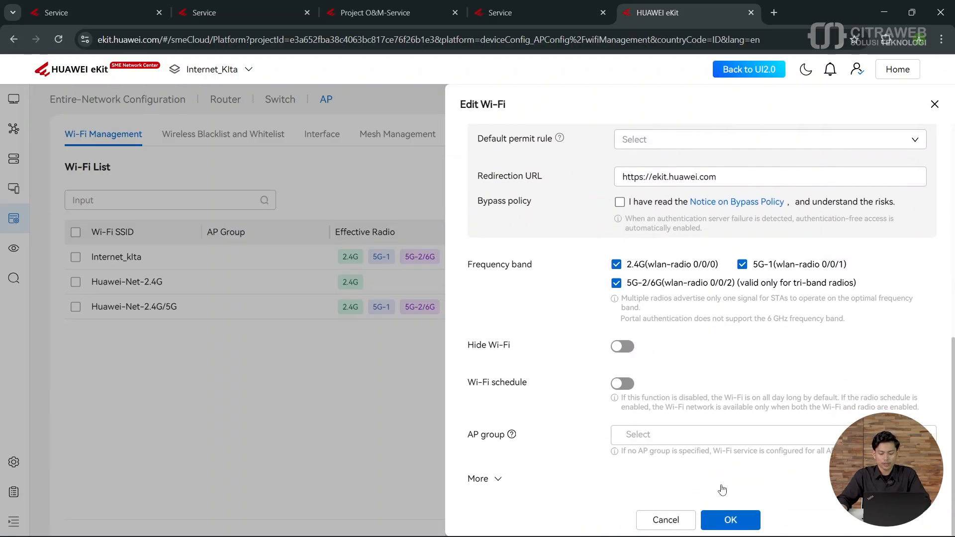
- Try to save the Internet_kIta Wi-Fi without accepting the bypass policy notice, and cancel the edit
{"action": "left_click", "coordinate": [730, 520]}
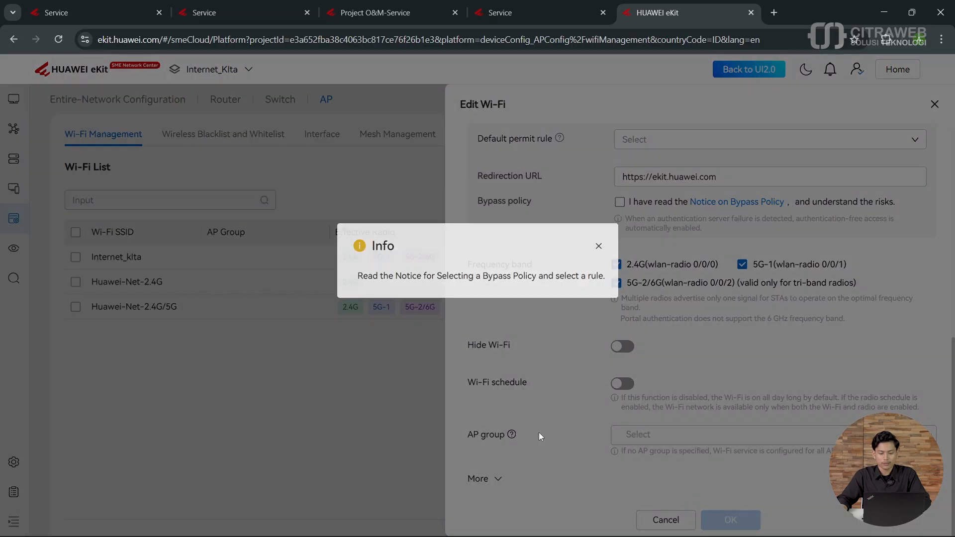
{"action": "left_click", "coordinate": [605, 250]}
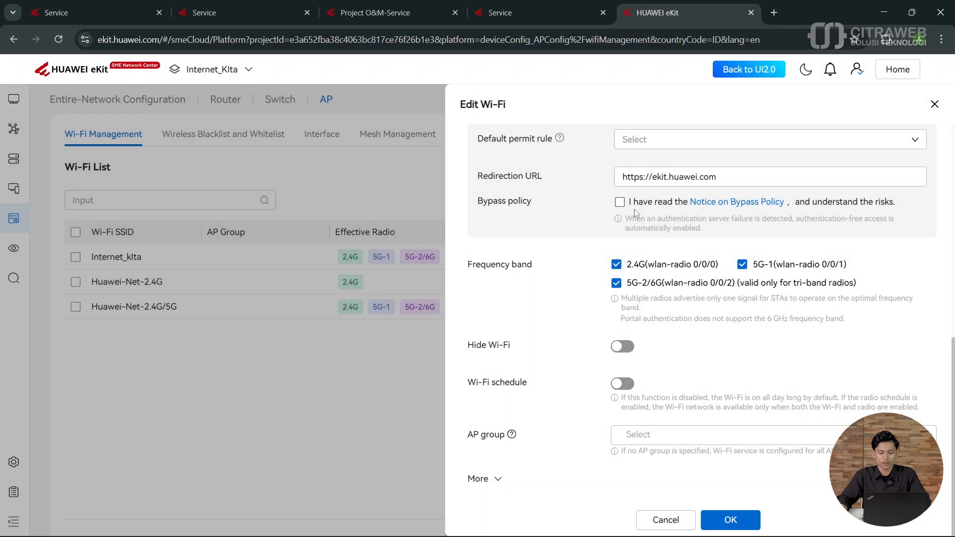
{"action": "left_click", "coordinate": [666, 518]}
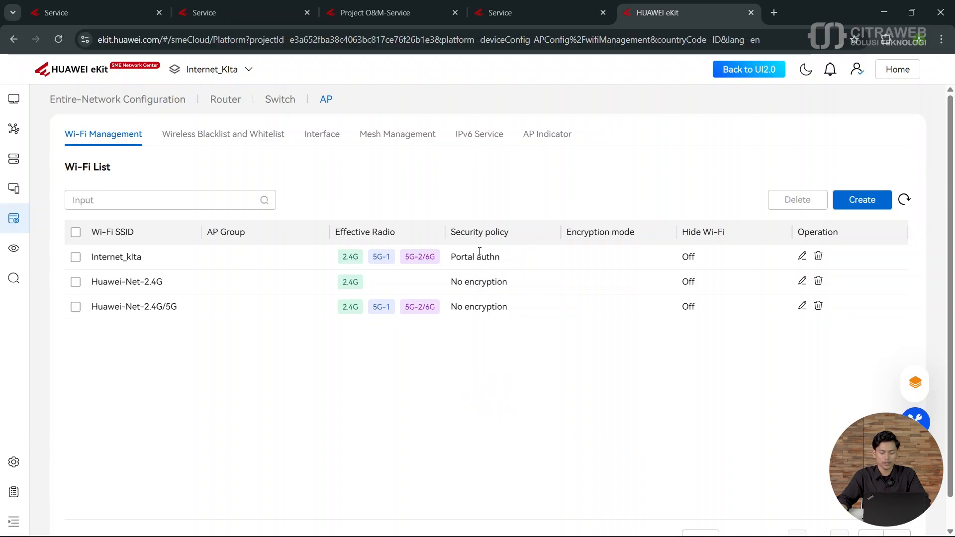
- Check the Internet_kIta entry and its security policy in the Wi-Fi list
{"action": "scroll", "coordinate": [746, 286], "scroll_direction": "down", "scroll_amount": 1}
{"action": "scroll", "coordinate": [747, 285], "scroll_direction": "up", "scroll_amount": 1}
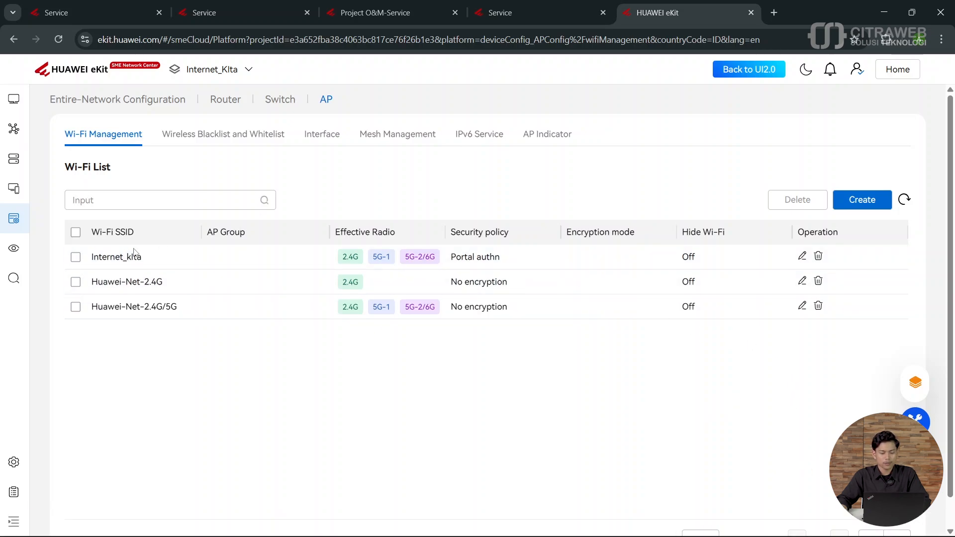
{"action": "left_click_drag", "start_coordinate": [143, 260], "coordinate": [92, 257]}
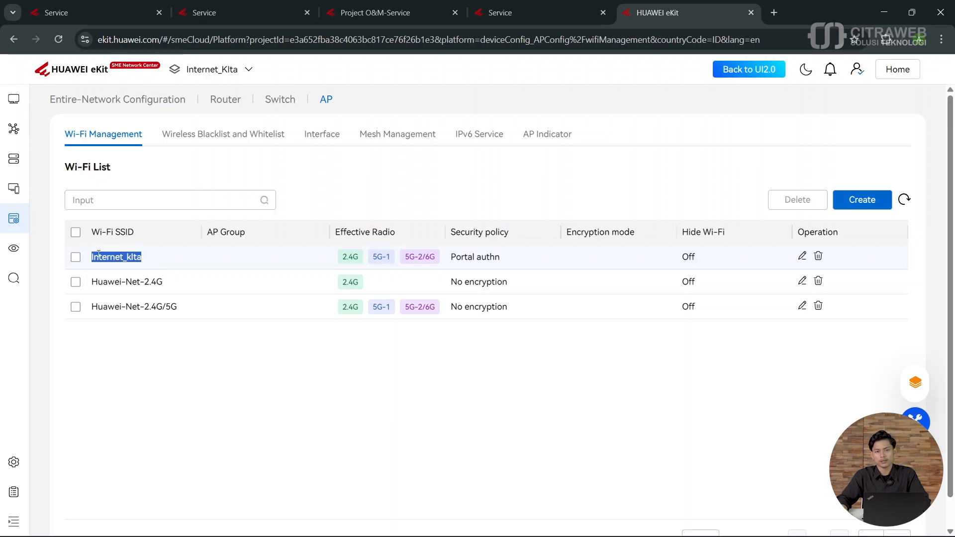
{"action": "left_click", "coordinate": [141, 258]}
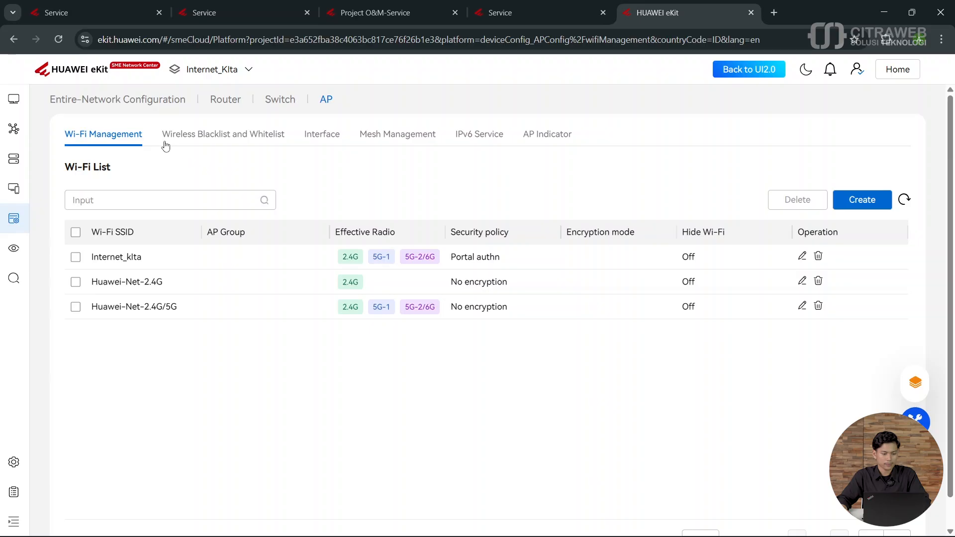
- Open the guest list under the entire-network portal authentication settings and examine the passcode accounts
{"action": "left_click", "coordinate": [119, 102]}
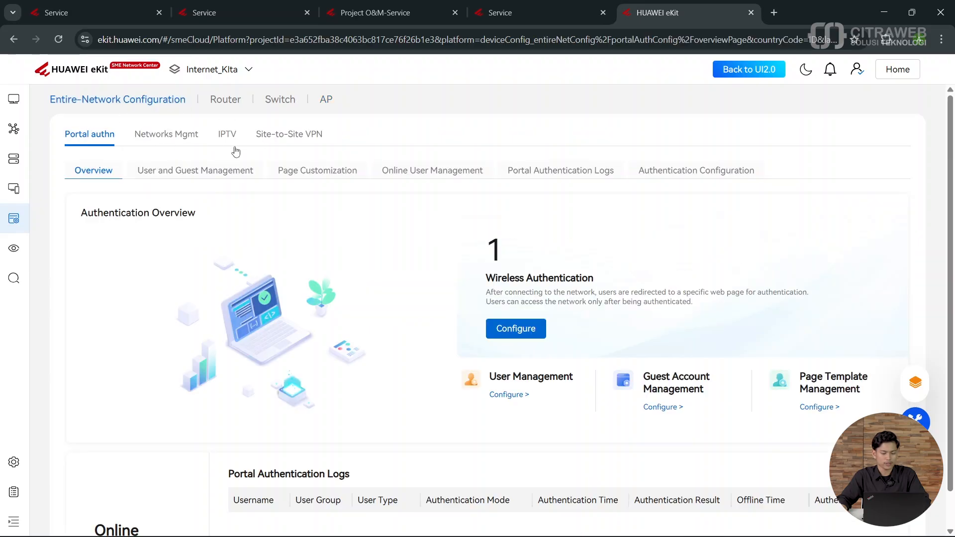
{"action": "left_click", "coordinate": [215, 177]}
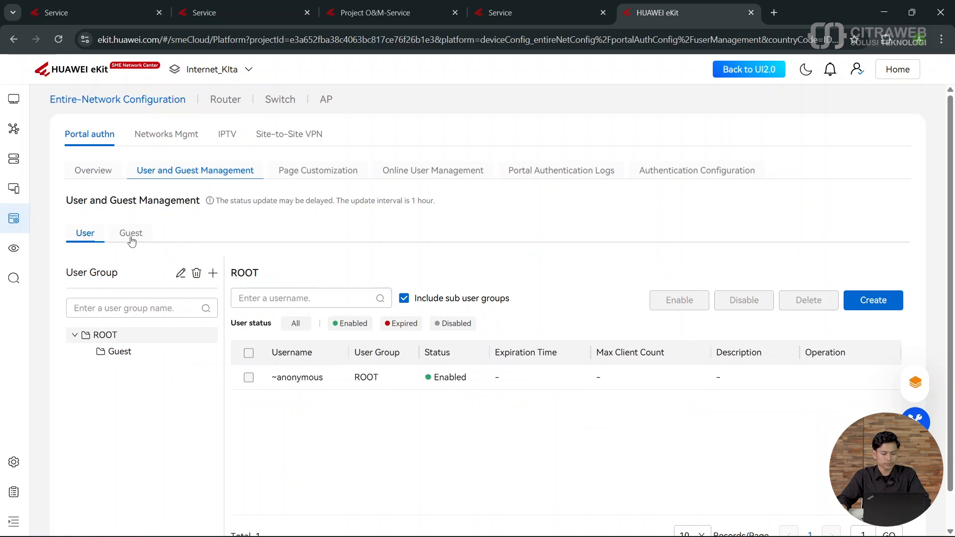
{"action": "left_click", "coordinate": [131, 233]}
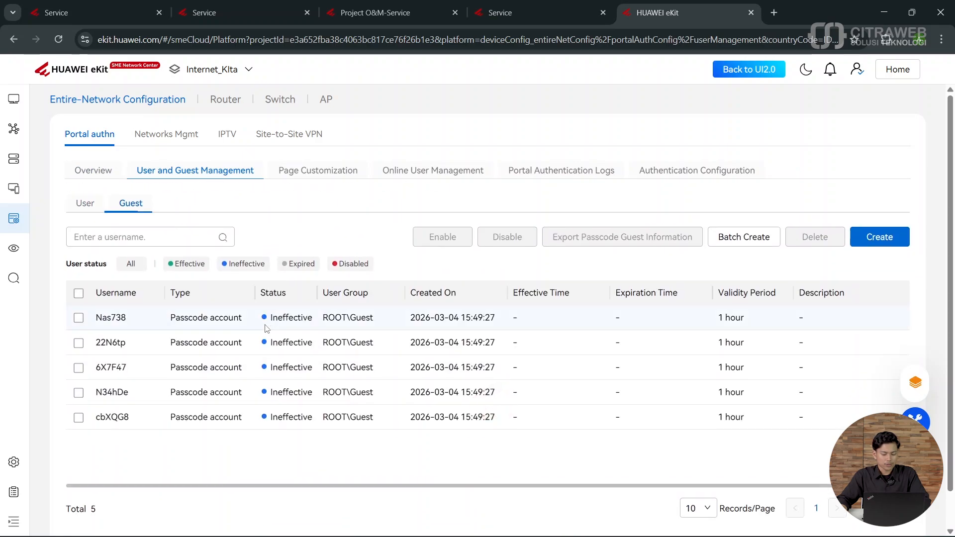
{"action": "left_click_drag", "start_coordinate": [129, 319], "coordinate": [100, 319]}
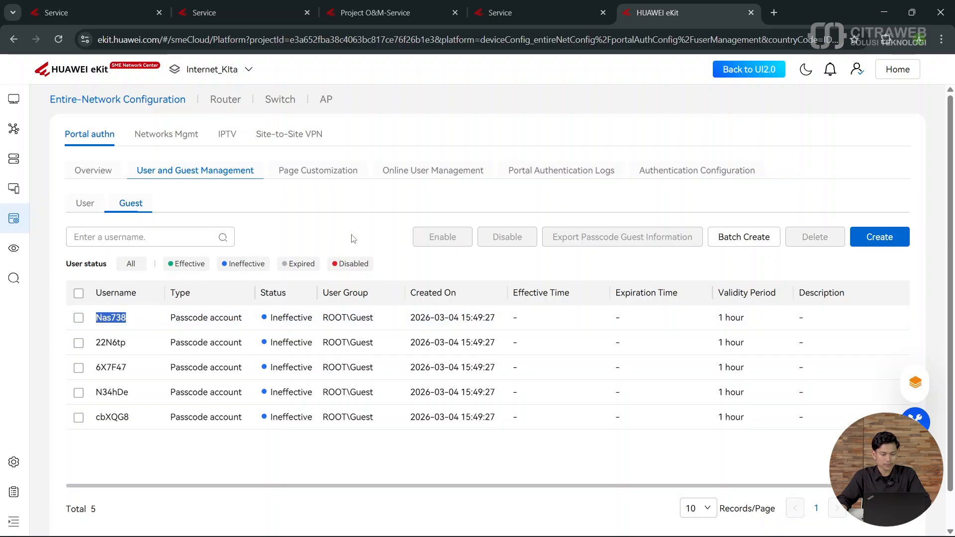
{"action": "scroll", "coordinate": [221, 229], "scroll_direction": "up", "scroll_amount": 1}
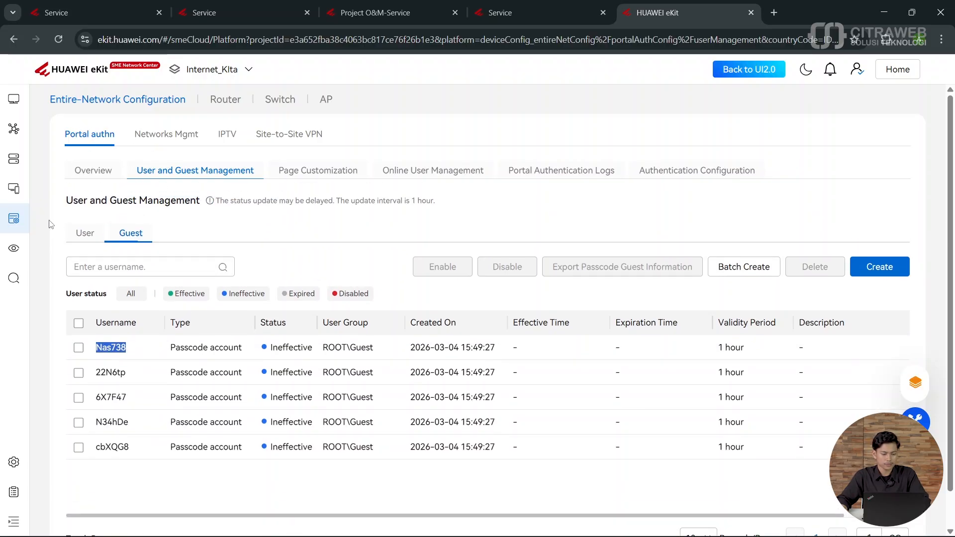
- Connect the computer to the open Wi-Fi network Internet_kIta and wait for its portal login page
{"action": "mouse_move", "coordinate": [721, 536]}
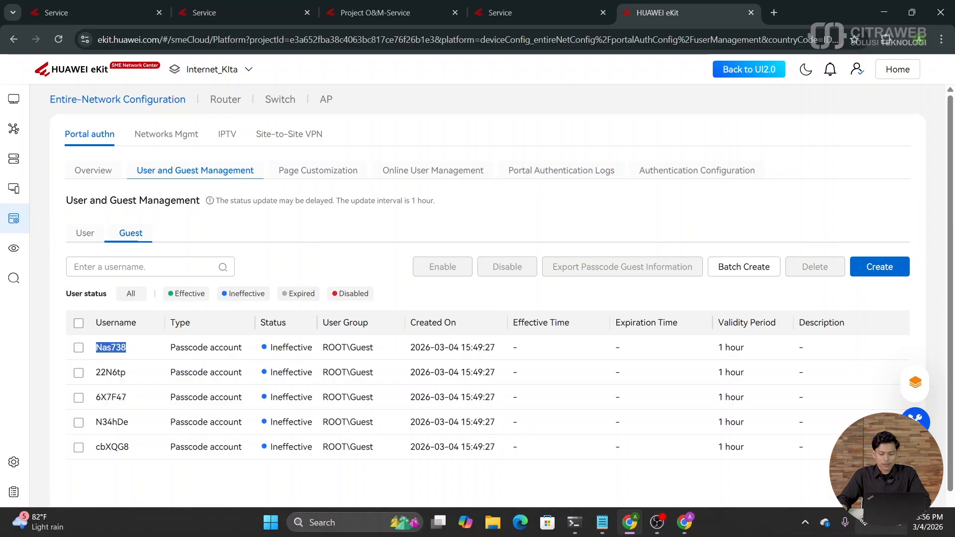
{"action": "left_click", "coordinate": [865, 525]}
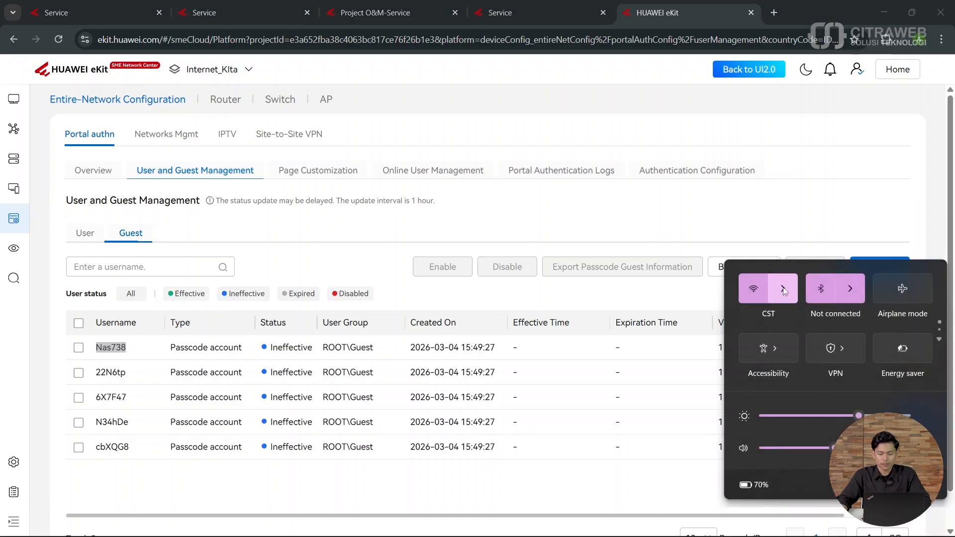
{"action": "left_click", "coordinate": [787, 287]}
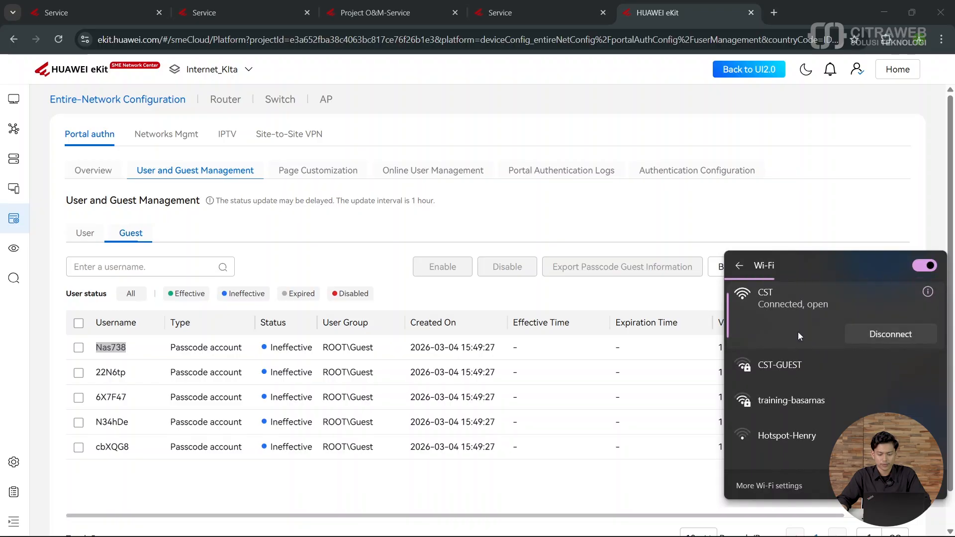
{"action": "scroll", "coordinate": [800, 336], "scroll_direction": "down", "scroll_amount": 1}
{"action": "scroll", "coordinate": [801, 336], "scroll_direction": "down", "scroll_amount": 3}
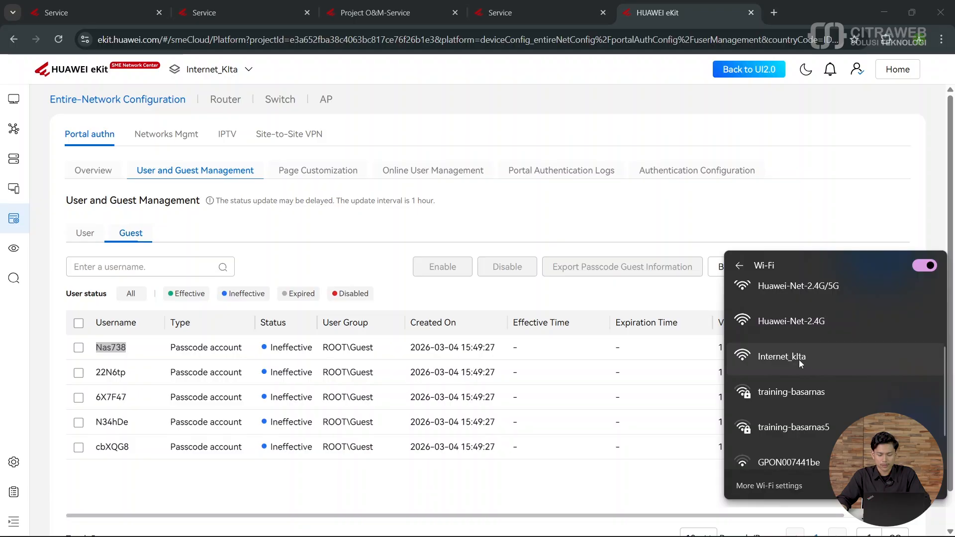
{"action": "left_click", "coordinate": [770, 357]}
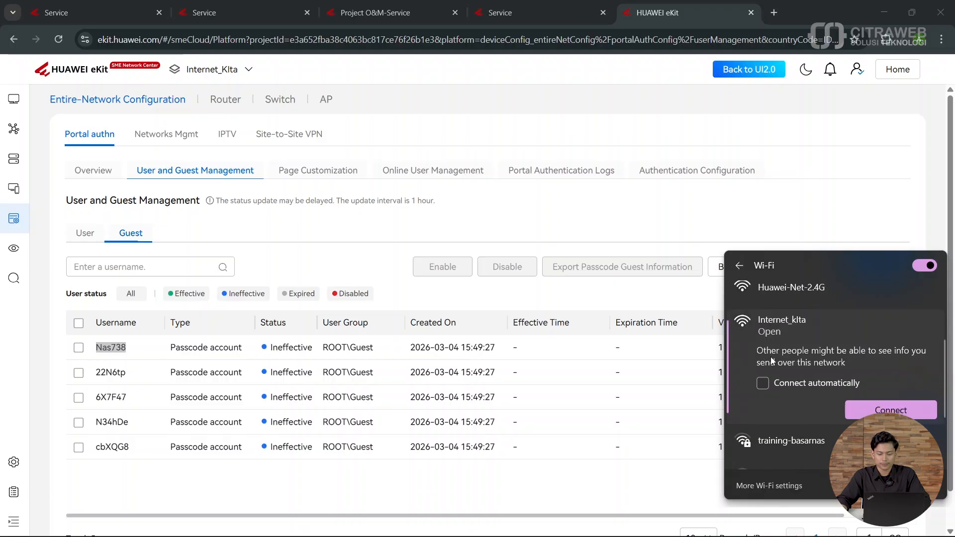
{"action": "left_click", "coordinate": [872, 409]}
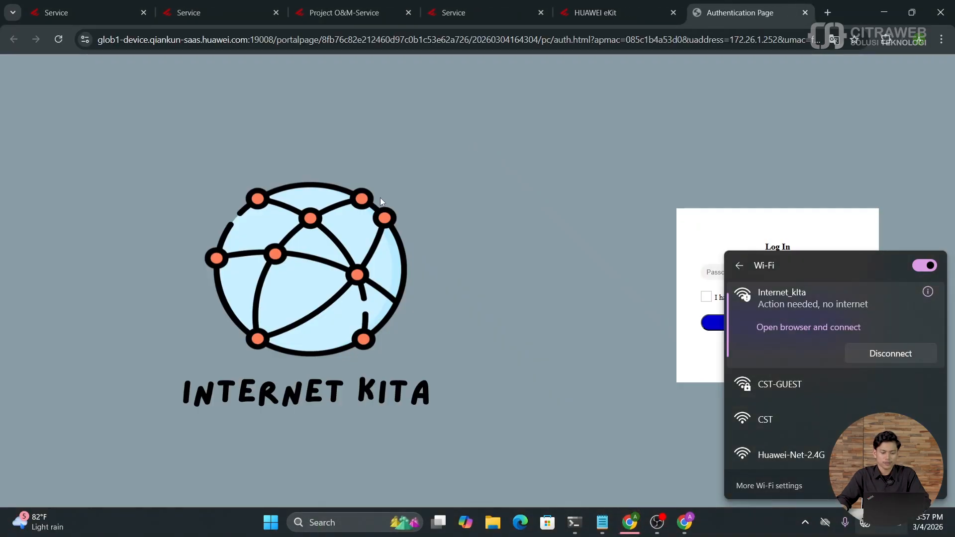
{"action": "left_click", "coordinate": [380, 198]}
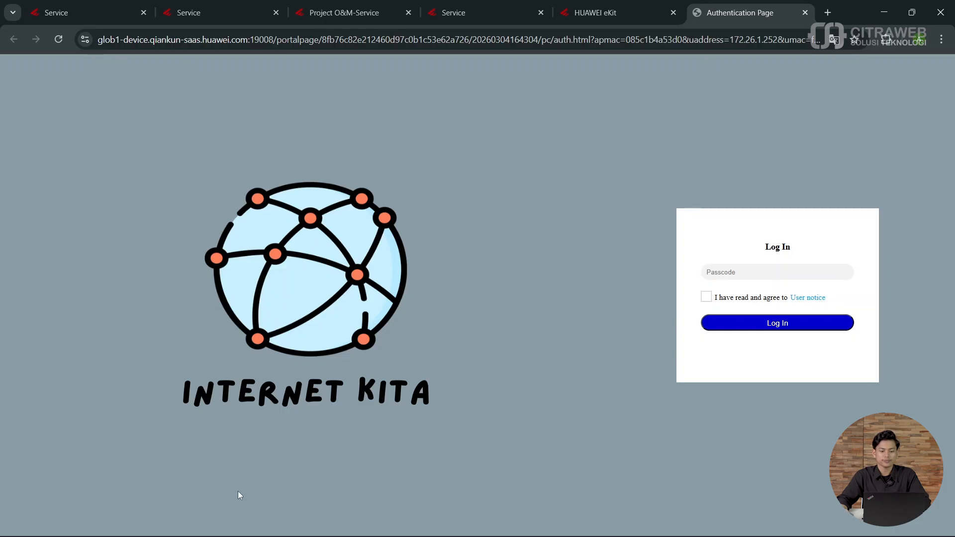
- Enter a guest passcode on the Internet Kita portal page, accept the user notice and log in
{"action": "left_click", "coordinate": [708, 268]}
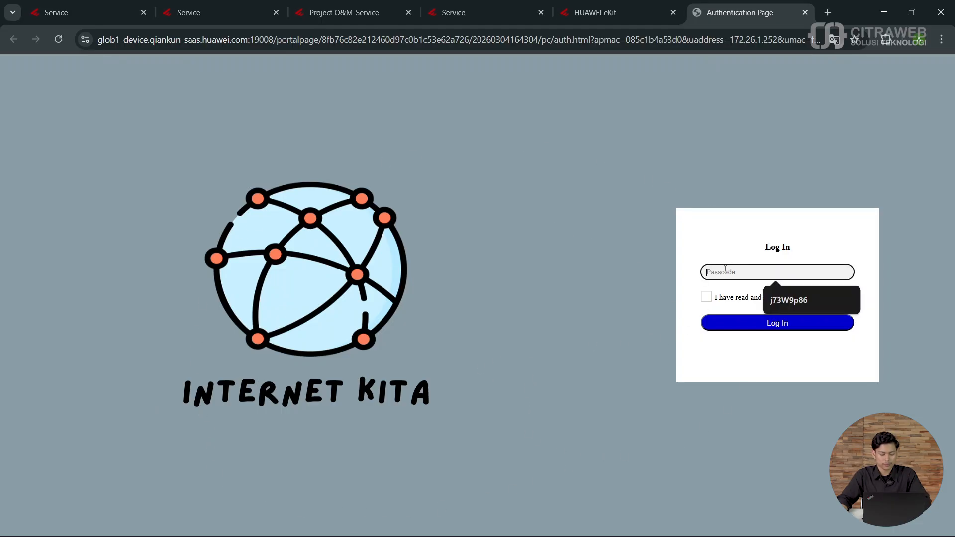
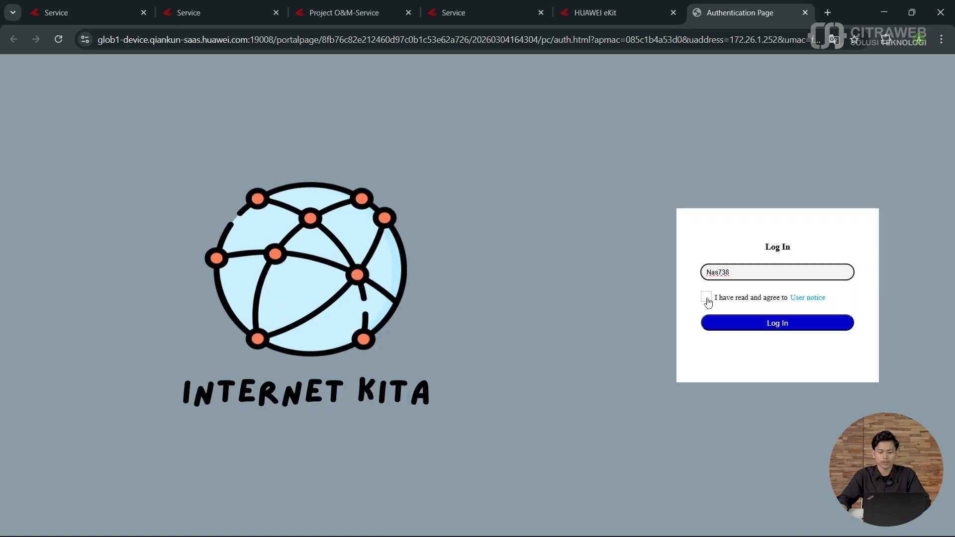
{"action": "left_click", "coordinate": [706, 298]}
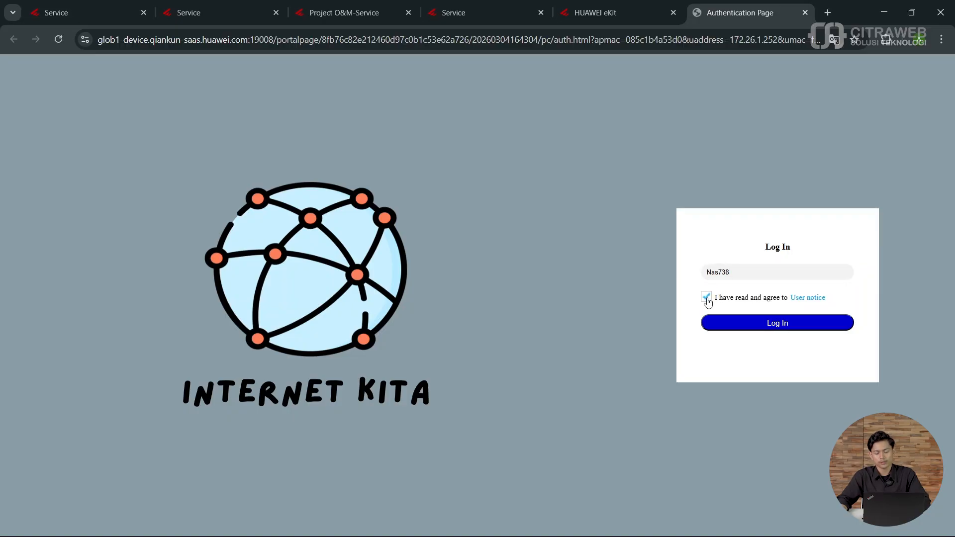
{"action": "left_click", "coordinate": [774, 324]}
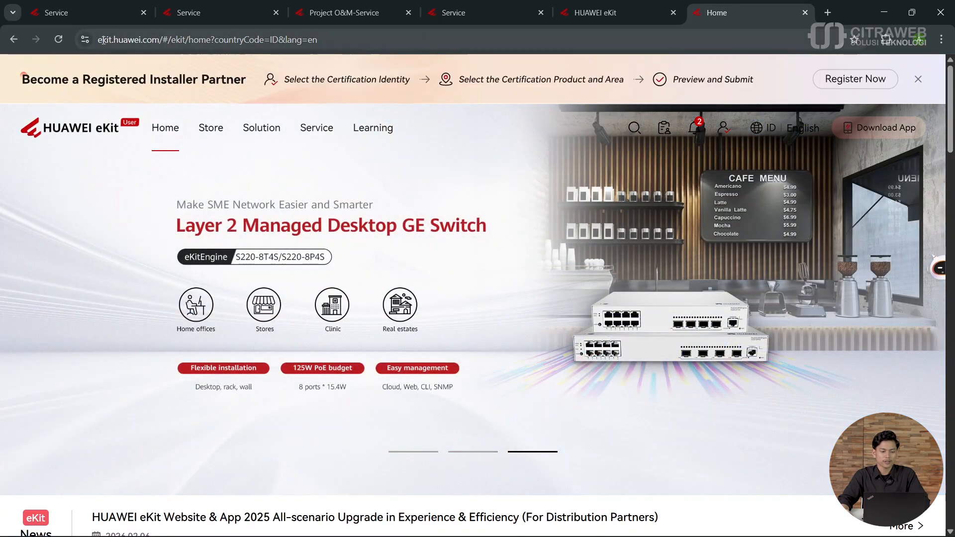
- Check the base address of the website that the portal redirects to after login
{"action": "left_click_drag", "start_coordinate": [96, 39], "coordinate": [161, 41]}
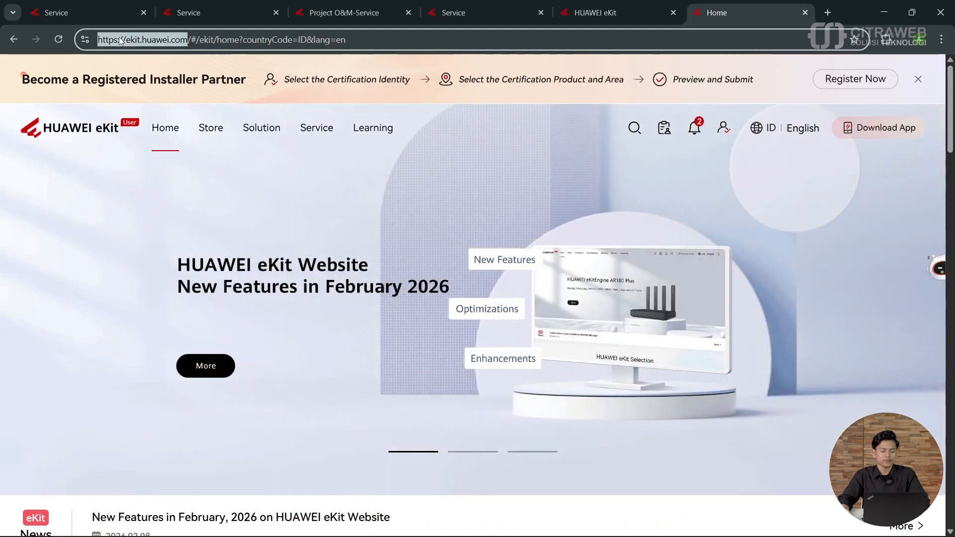
{"action": "mouse_move", "coordinate": [97, 40]}
{"action": "left_mouse_down"}
{"action": "mouse_move", "coordinate": [172, 39]}
{"action": "mouse_move", "coordinate": [97, 39]}
{"action": "left_mouse_up"}
{"action": "left_click", "coordinate": [181, 39]}
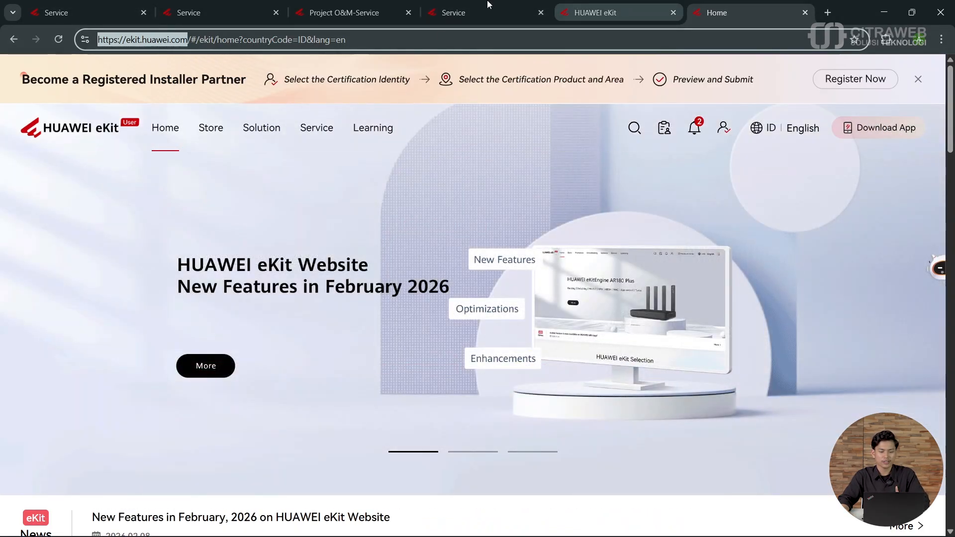
- Return to the Internet_KIta project page, reload it and reopen the guest list
{"action": "left_click", "coordinate": [354, 4]}
{"action": "left_click", "coordinate": [475, 2]}
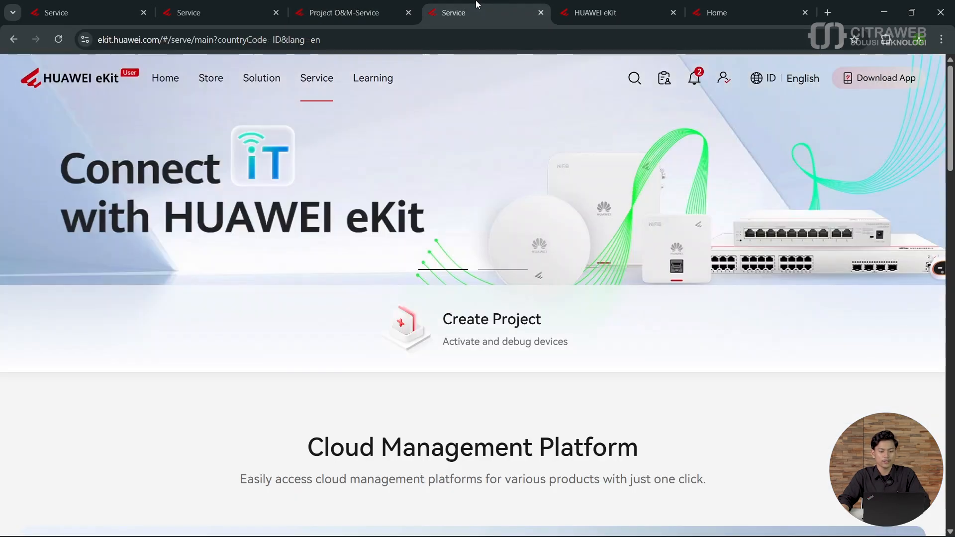
{"action": "left_click", "coordinate": [591, 4]}
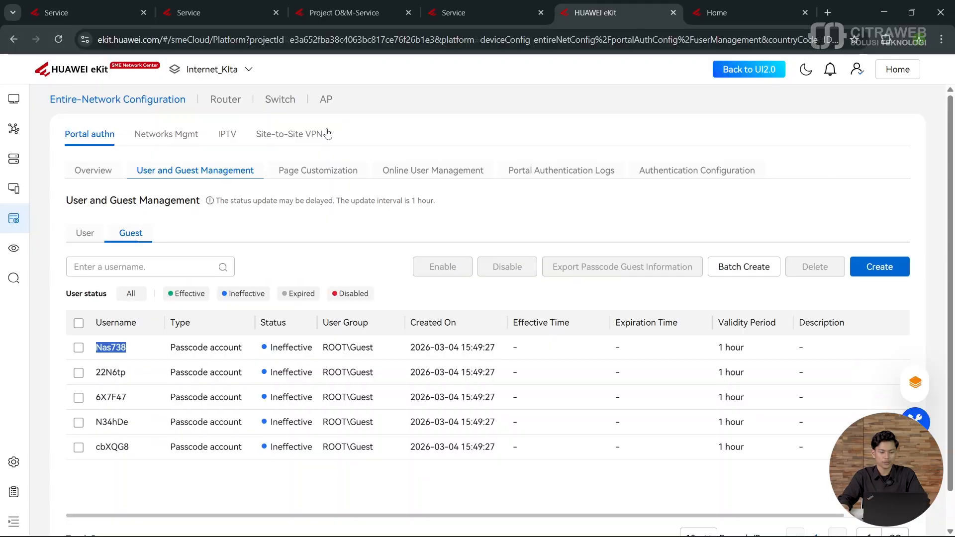
{"action": "left_click", "coordinate": [60, 39]}
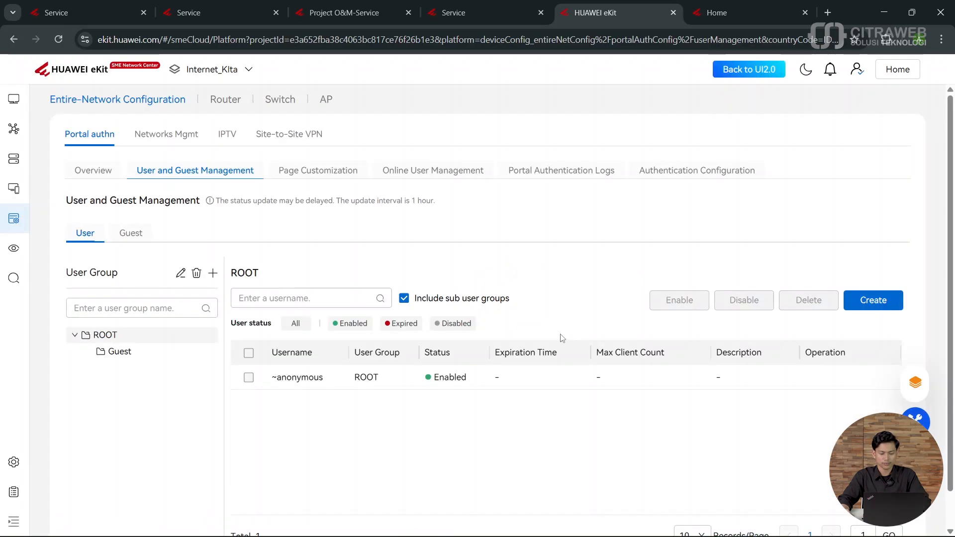
{"action": "left_click", "coordinate": [131, 237]}
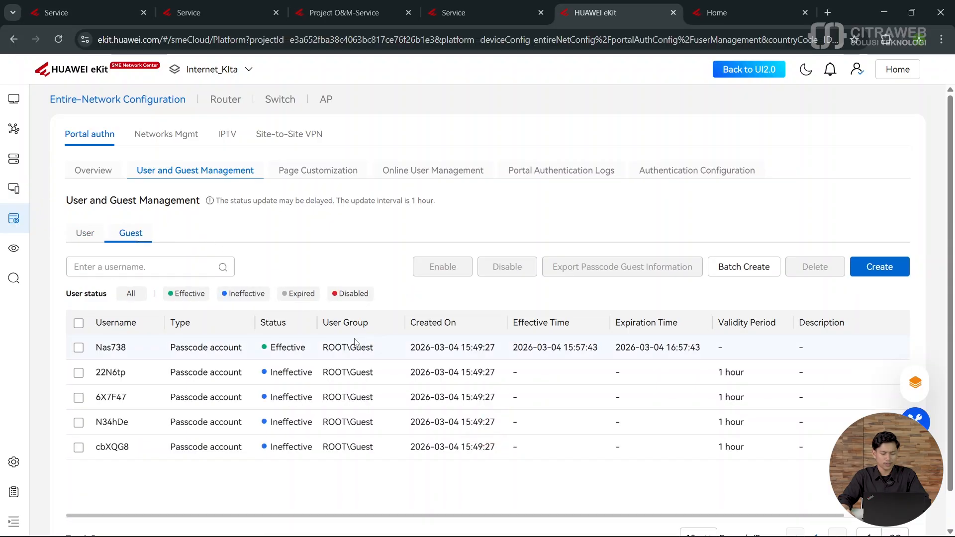
- Check the status of the passcode account used for the portal login in the guest list
{"action": "double_click", "coordinate": [98, 350]}
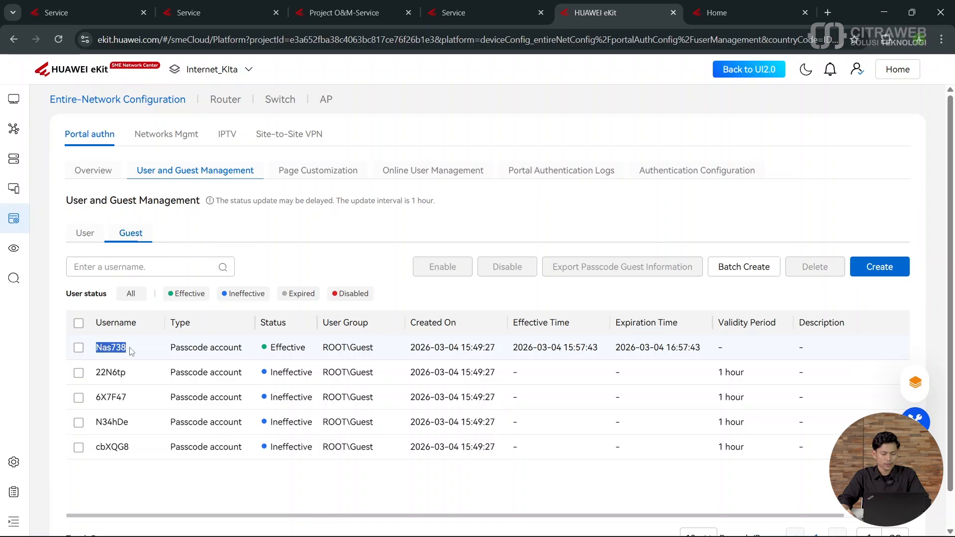
{"action": "left_click", "coordinate": [148, 351]}
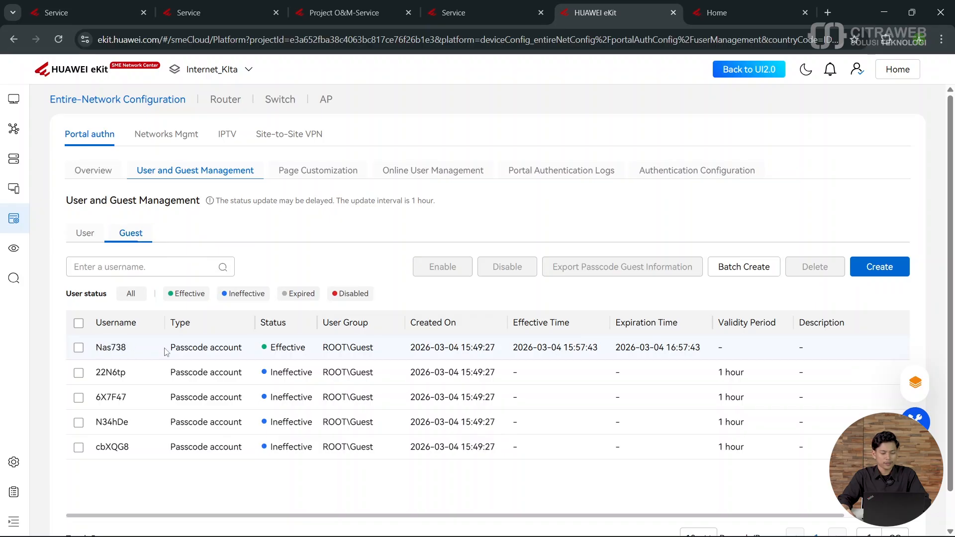
{"action": "left_click_drag", "start_coordinate": [127, 350], "coordinate": [111, 349]}
{"action": "left_click", "coordinate": [262, 351]}
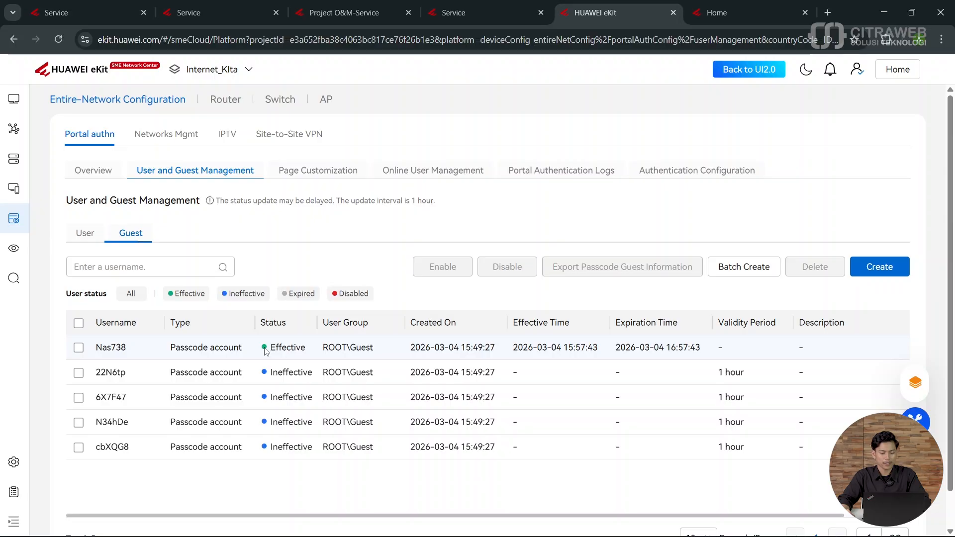
{"action": "left_click_drag", "start_coordinate": [280, 348], "coordinate": [301, 348]}
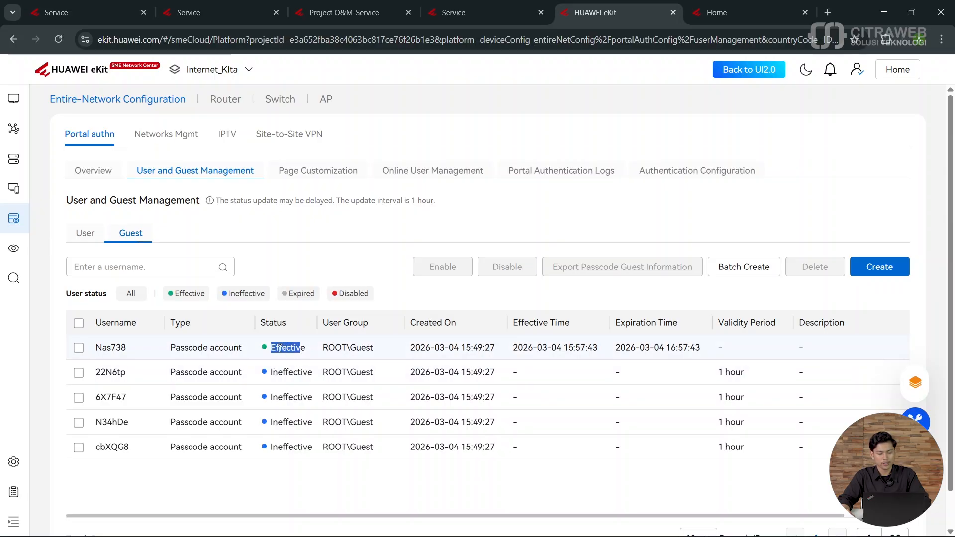
{"action": "left_click", "coordinate": [271, 350]}
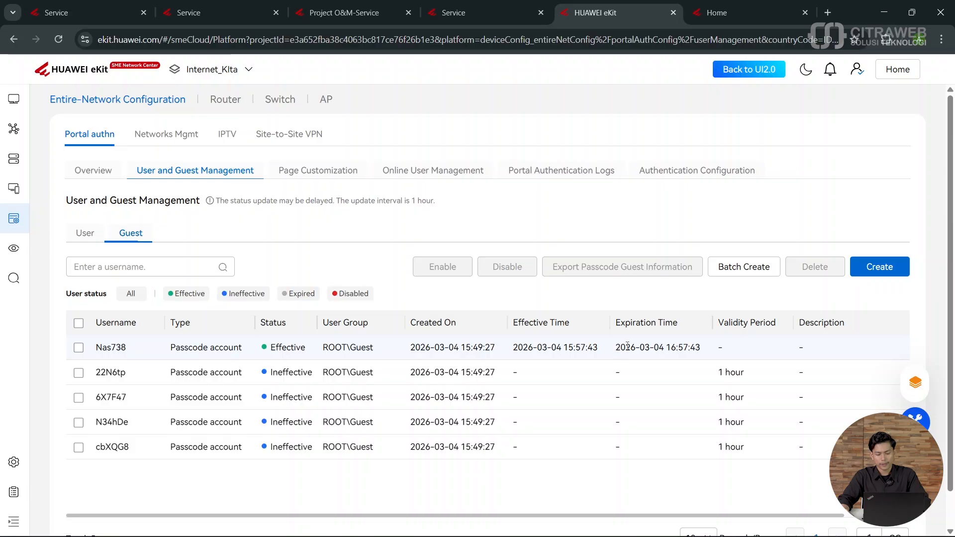
- Examine the expiration date and time of the passcode account used for the login
{"action": "left_click_drag", "start_coordinate": [614, 348], "coordinate": [701, 348]}
{"action": "left_click", "coordinate": [672, 344]}
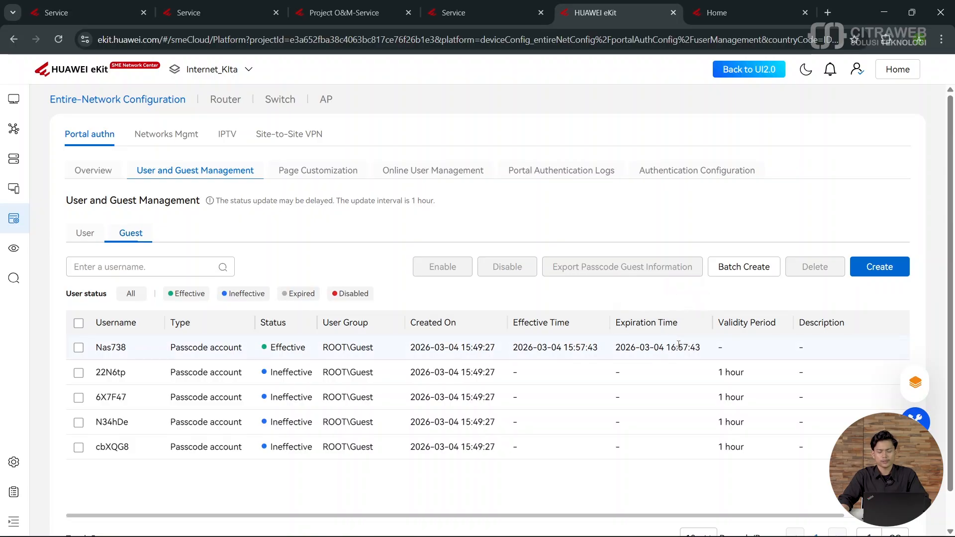
{"action": "mouse_move", "coordinate": [666, 348]}
{"action": "left_mouse_down"}
{"action": "mouse_move", "coordinate": [650, 348]}
{"action": "mouse_move", "coordinate": [665, 347]}
{"action": "left_mouse_up"}
{"action": "left_click", "coordinate": [624, 343]}
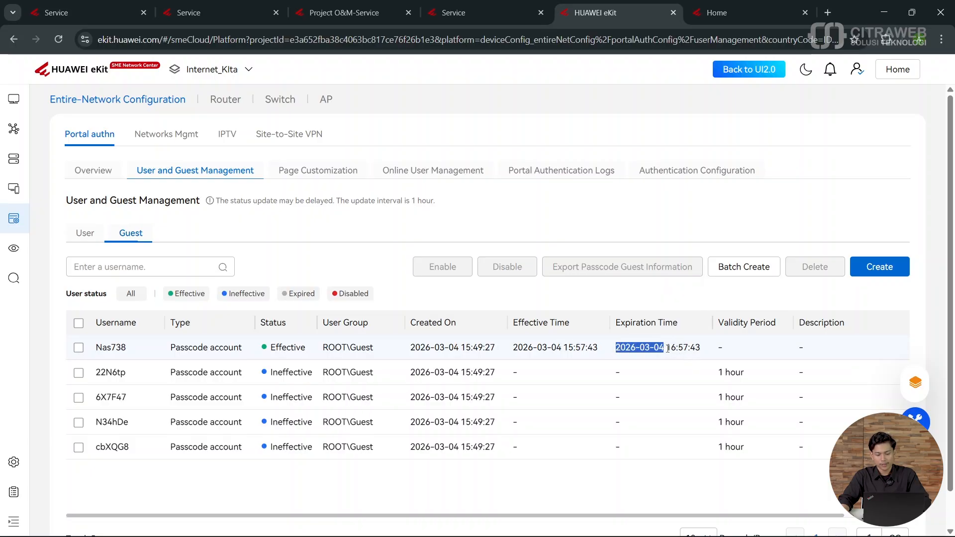
{"action": "left_click", "coordinate": [668, 348]}
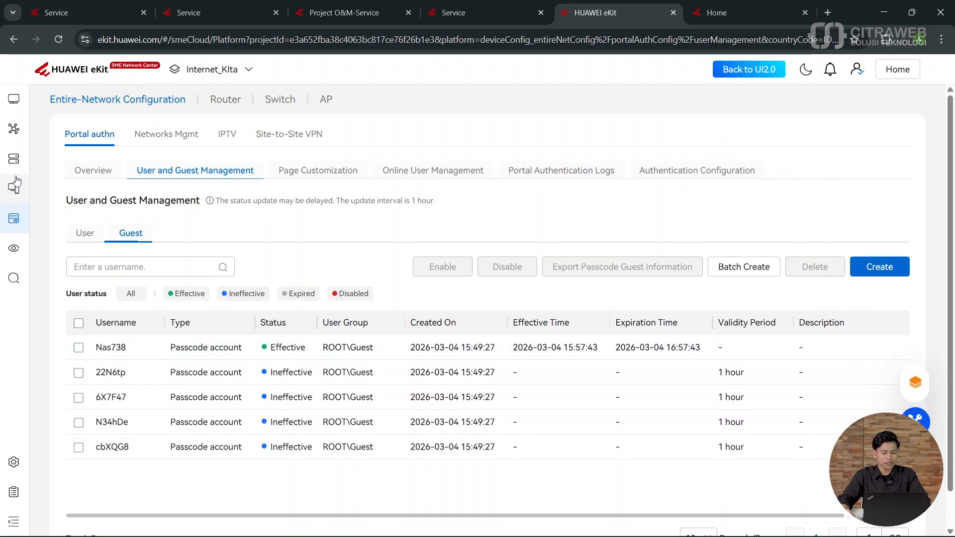
- Open the project's client overview, reload it and examine the connected client's entry and connection type
{"action": "left_click", "coordinate": [17, 193]}
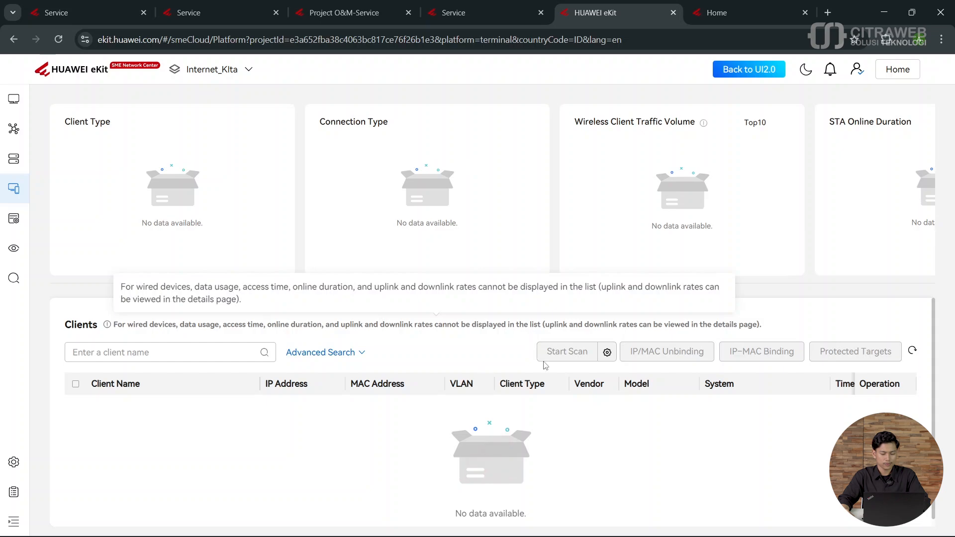
{"action": "scroll", "coordinate": [496, 365], "scroll_direction": "down", "scroll_amount": 1}
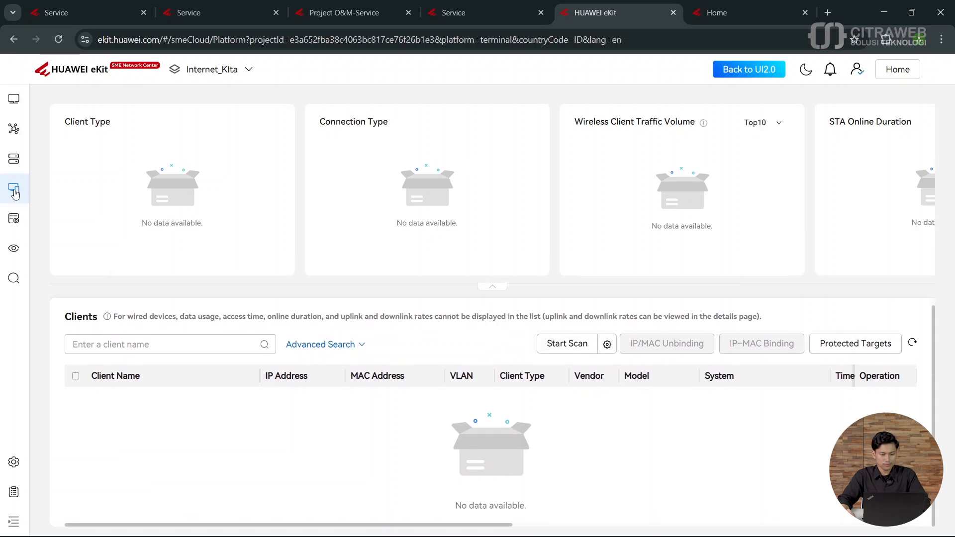
{"action": "left_click", "coordinate": [51, 40]}
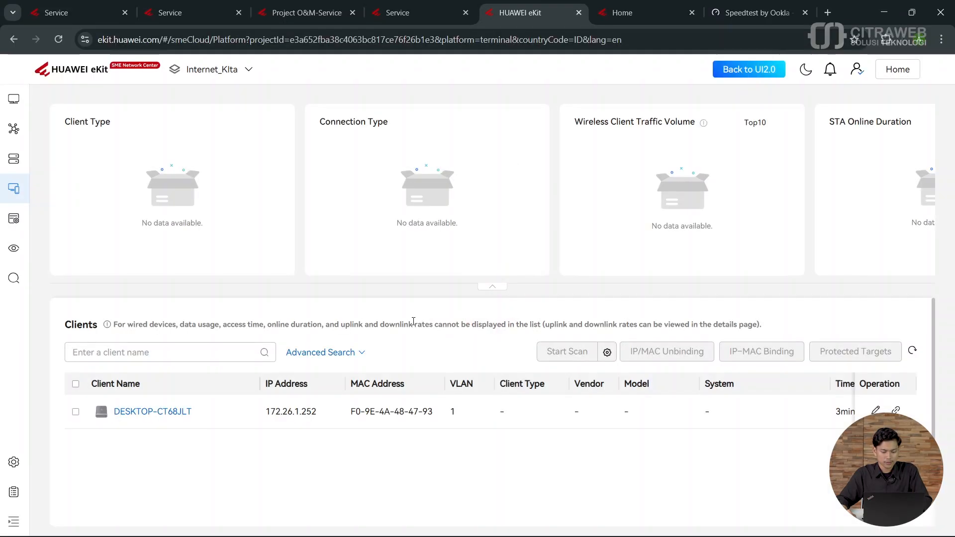
{"action": "scroll", "coordinate": [201, 423], "scroll_direction": "down", "scroll_amount": 1}
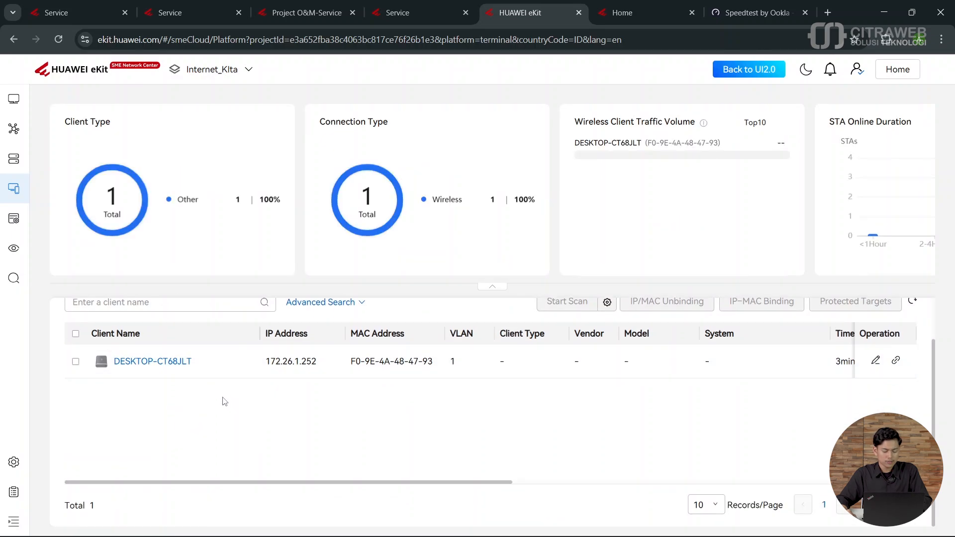
{"action": "scroll", "coordinate": [269, 455], "scroll_direction": "up", "scroll_amount": 1}
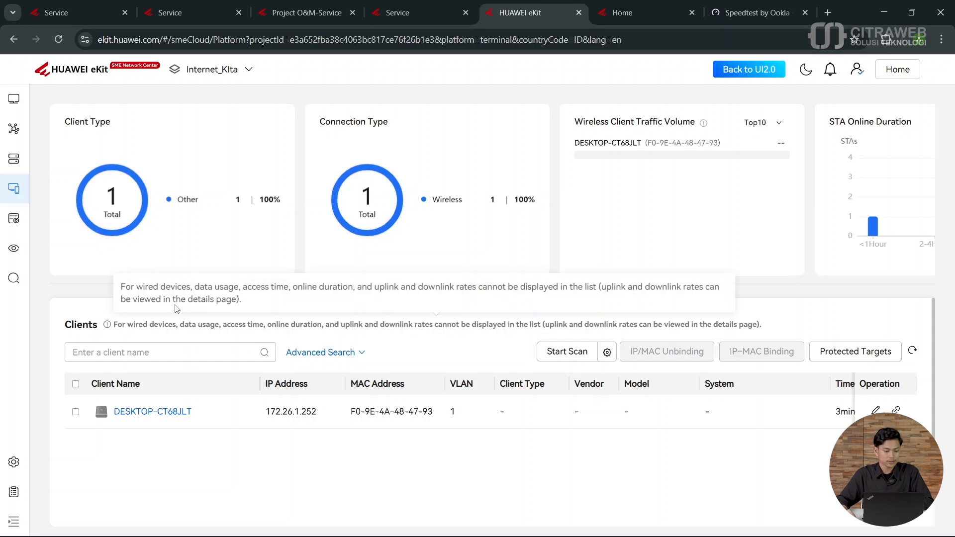
- Reopen the portal authentication guest list, reload it and check the status of the passcode accounts again
{"action": "left_click", "coordinate": [14, 218]}
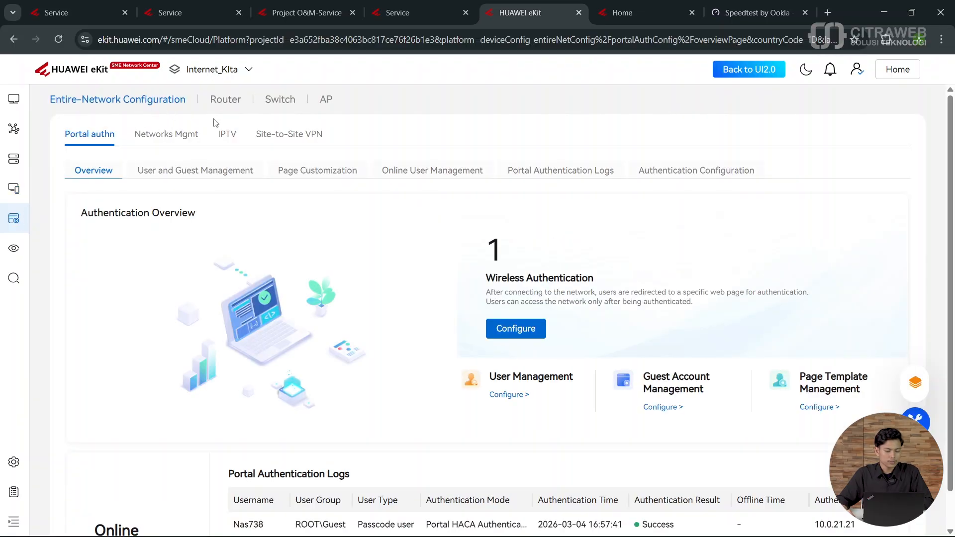
{"action": "left_click", "coordinate": [228, 175]}
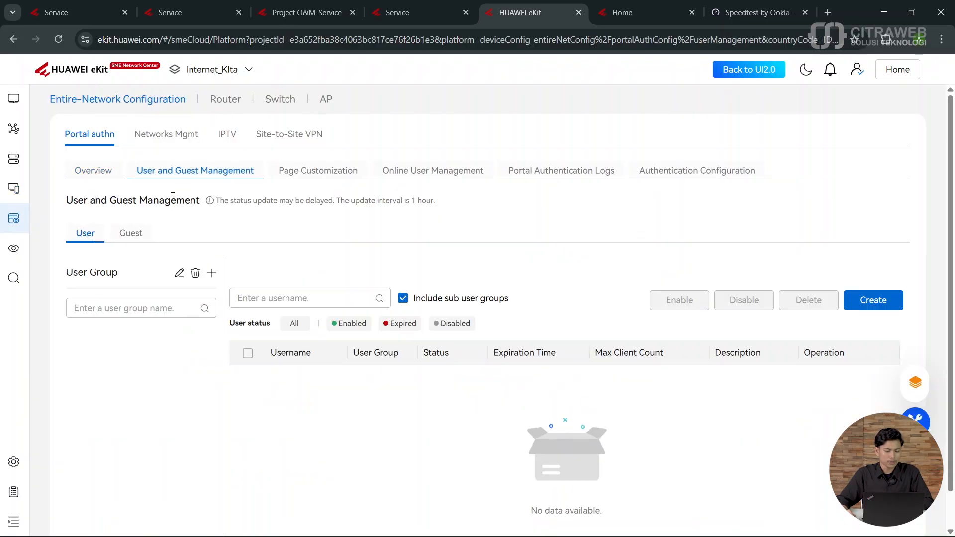
{"action": "left_click", "coordinate": [133, 235]}
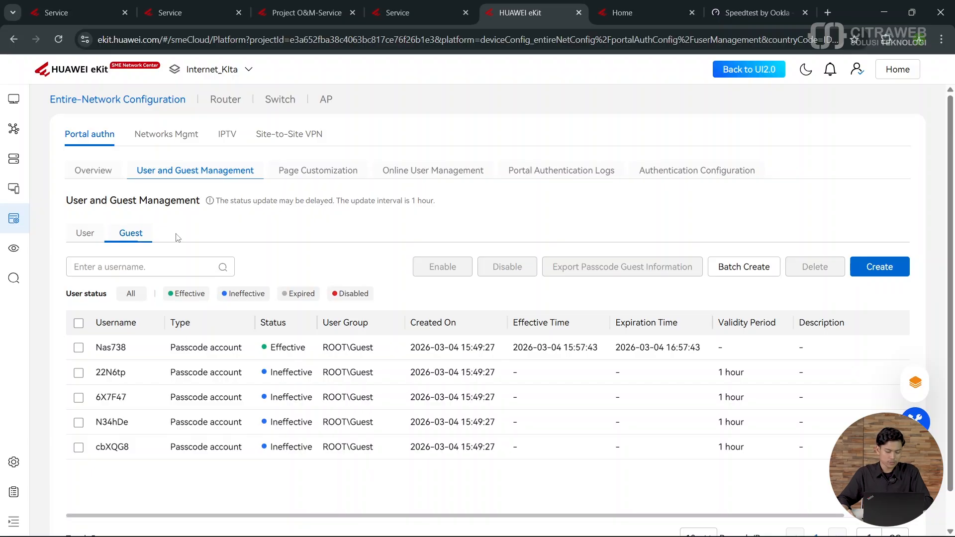
{"action": "left_click", "coordinate": [60, 39]}
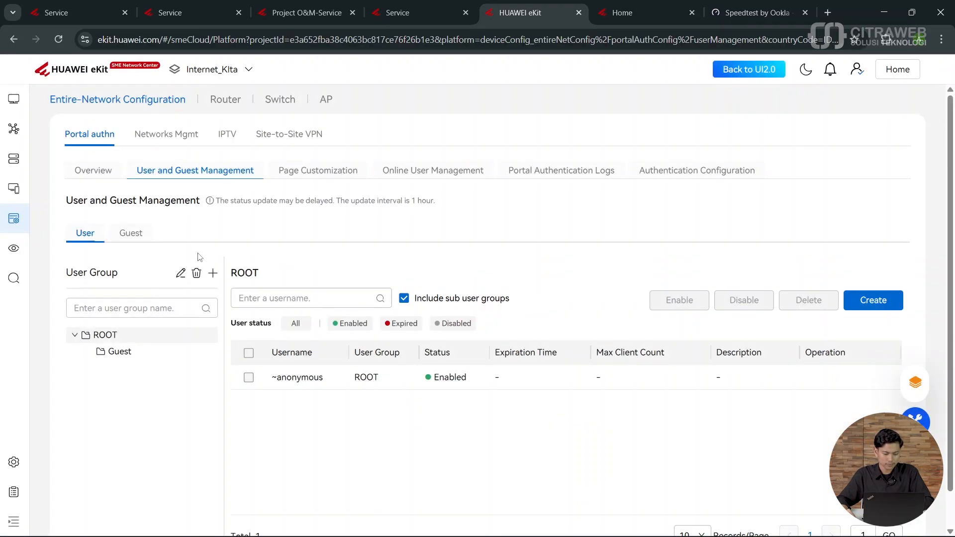
{"action": "left_click", "coordinate": [134, 232]}
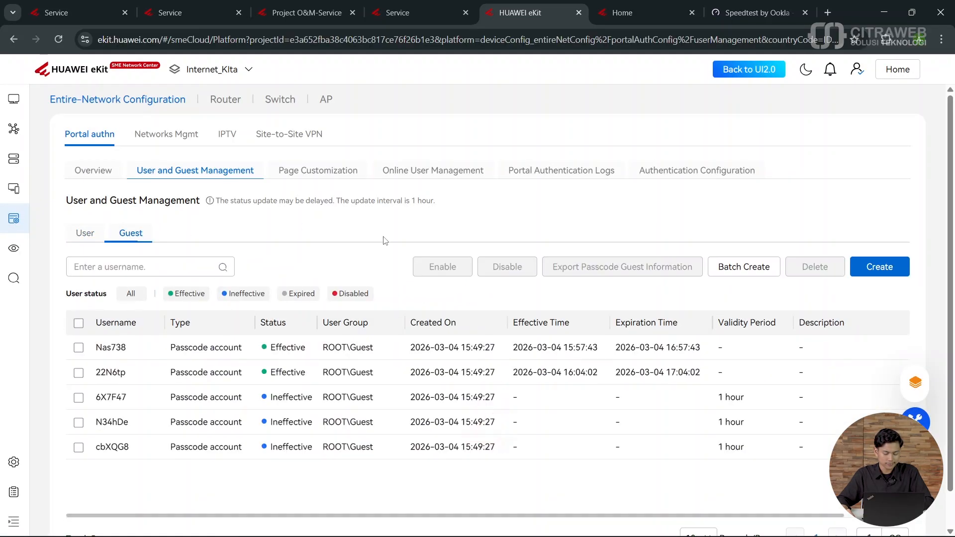
- Examine the status and expiration time of the second passcode account in the guest list
{"action": "scroll", "coordinate": [290, 351], "scroll_direction": "down", "scroll_amount": 1}
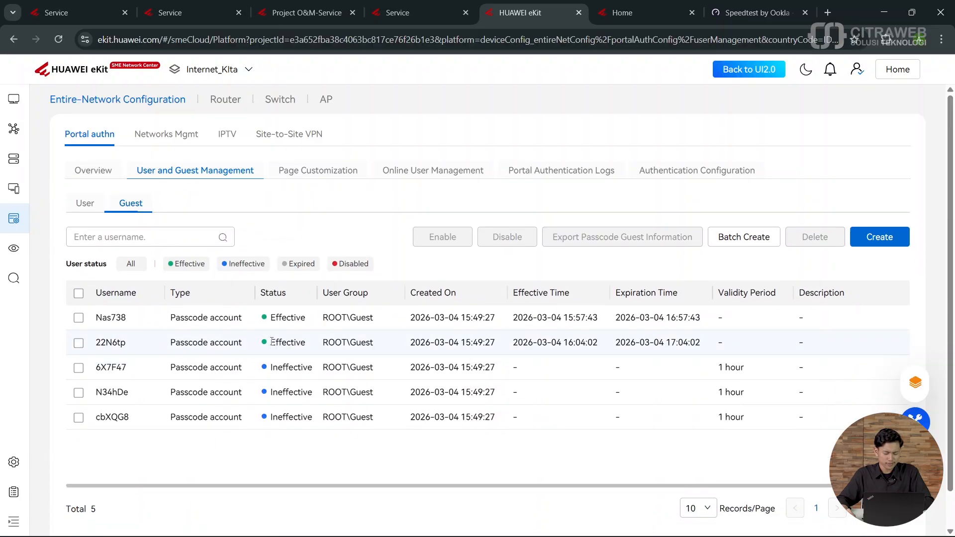
{"action": "left_click_drag", "start_coordinate": [271, 347], "coordinate": [321, 346]}
{"action": "left_click", "coordinate": [307, 342]}
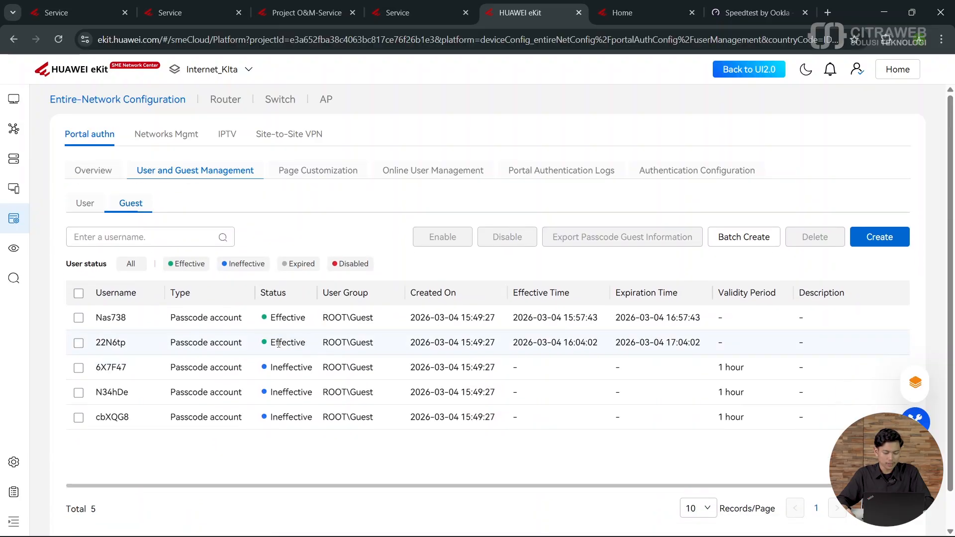
{"action": "left_click_drag", "start_coordinate": [273, 343], "coordinate": [308, 346]}
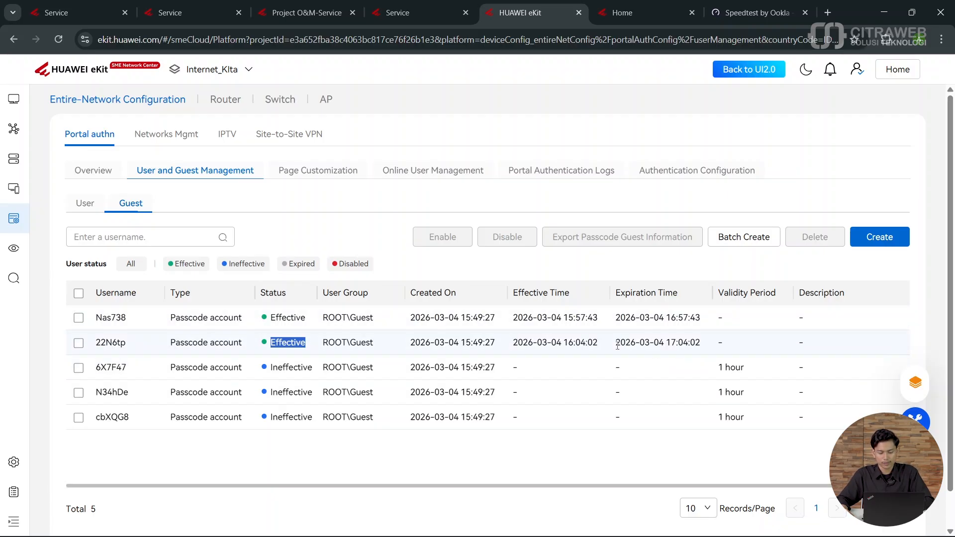
{"action": "left_click_drag", "start_coordinate": [615, 342], "coordinate": [618, 340]}
{"action": "left_click_drag", "start_coordinate": [682, 338], "coordinate": [711, 344]}
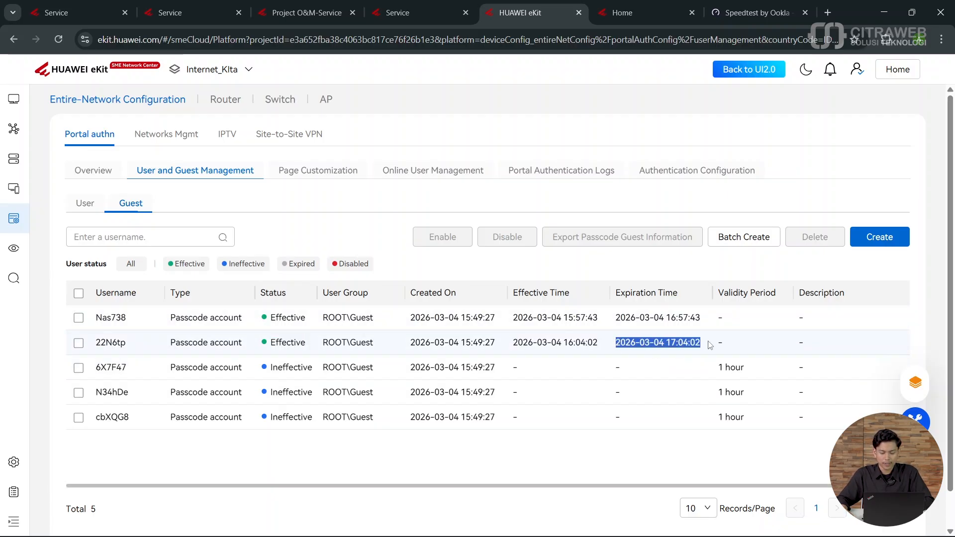
{"action": "left_click", "coordinate": [684, 344]}
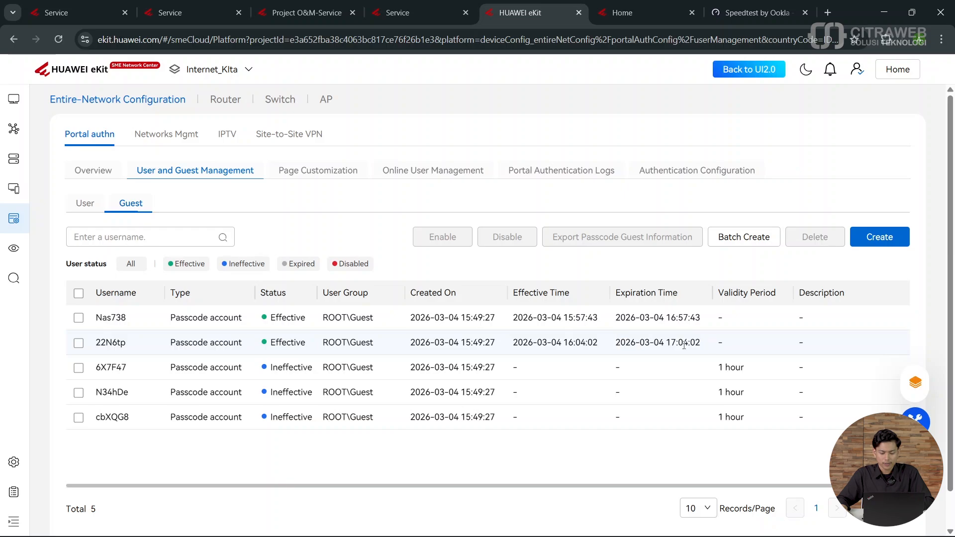
{"action": "left_click_drag", "start_coordinate": [616, 343], "coordinate": [639, 343]}
{"action": "left_click_drag", "start_coordinate": [639, 343], "coordinate": [705, 347]}
{"action": "left_click", "coordinate": [619, 344]}
{"action": "left_click", "coordinate": [695, 344]}
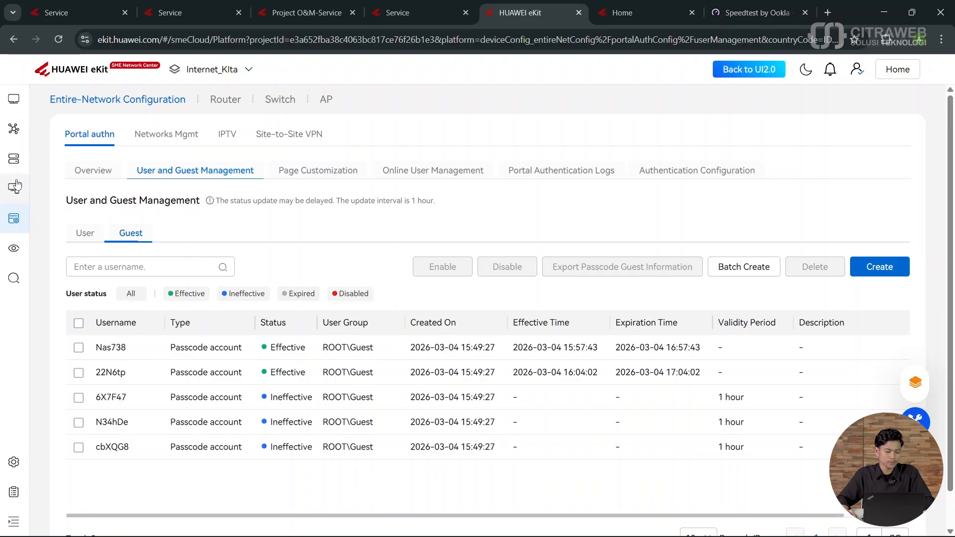
- Open the project's client overview and examine the list of connected clients
{"action": "left_click", "coordinate": [14, 189]}
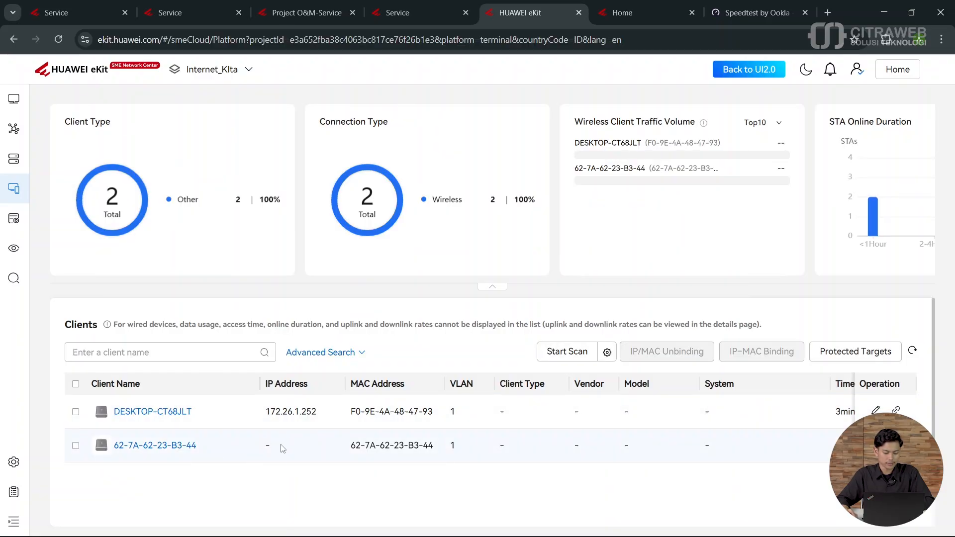
{"action": "scroll", "coordinate": [164, 413], "scroll_direction": "down", "scroll_amount": 1}
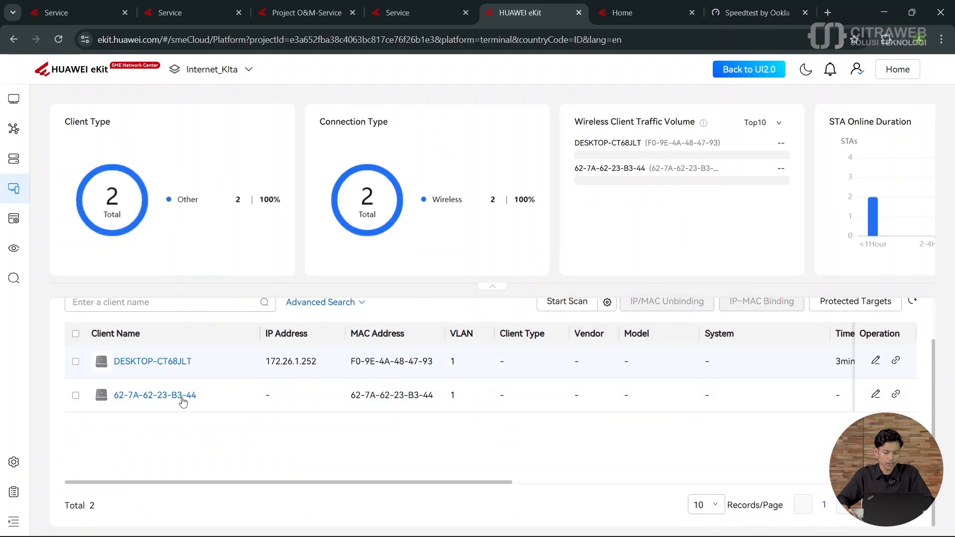
{"action": "scroll", "coordinate": [191, 400], "scroll_direction": "up", "scroll_amount": 1}
{"action": "scroll", "coordinate": [199, 405], "scroll_direction": "down", "scroll_amount": 1}
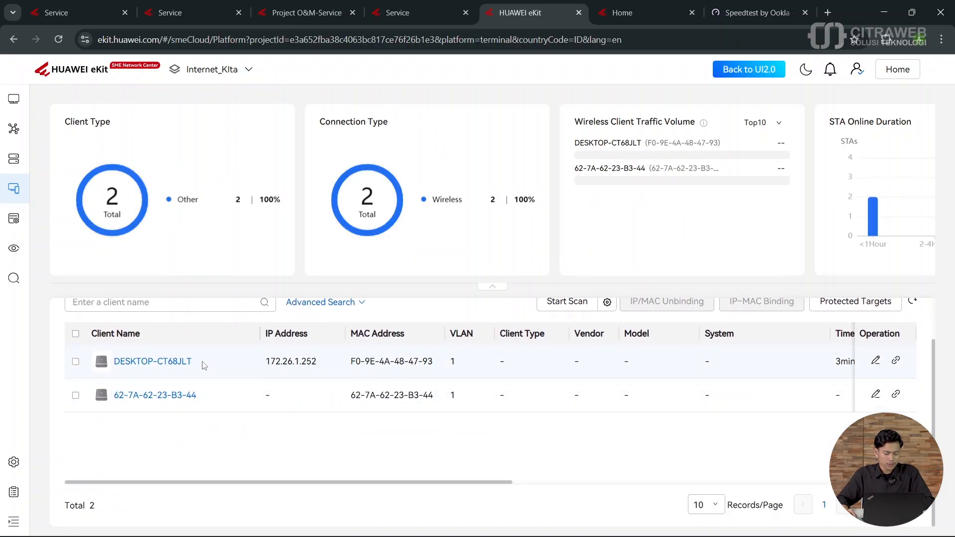
{"action": "scroll", "coordinate": [206, 358], "scroll_direction": "up", "scroll_amount": 1}
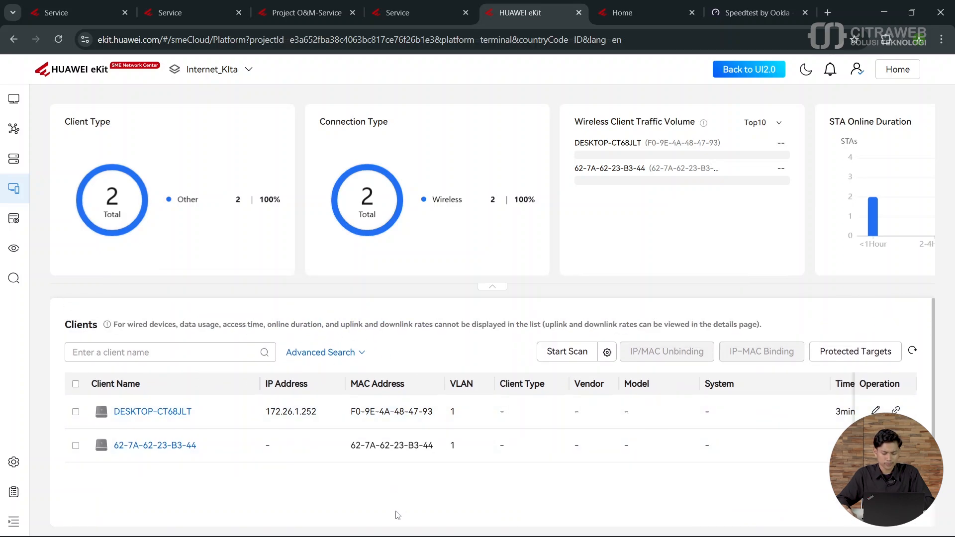
{"action": "scroll", "coordinate": [439, 441], "scroll_direction": "down", "scroll_amount": 1}
{"action": "triple_click", "coordinate": [471, 476]}
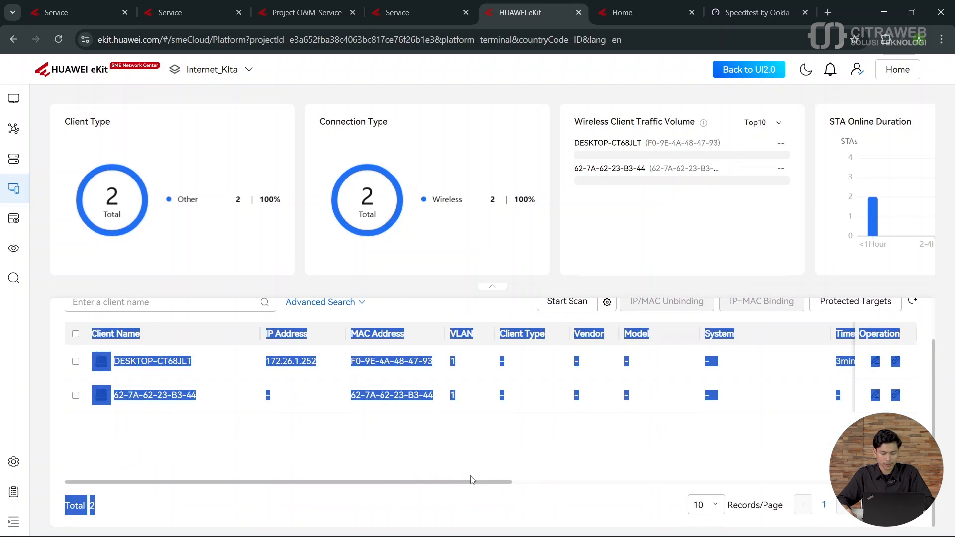
{"action": "left_click", "coordinate": [434, 382]}
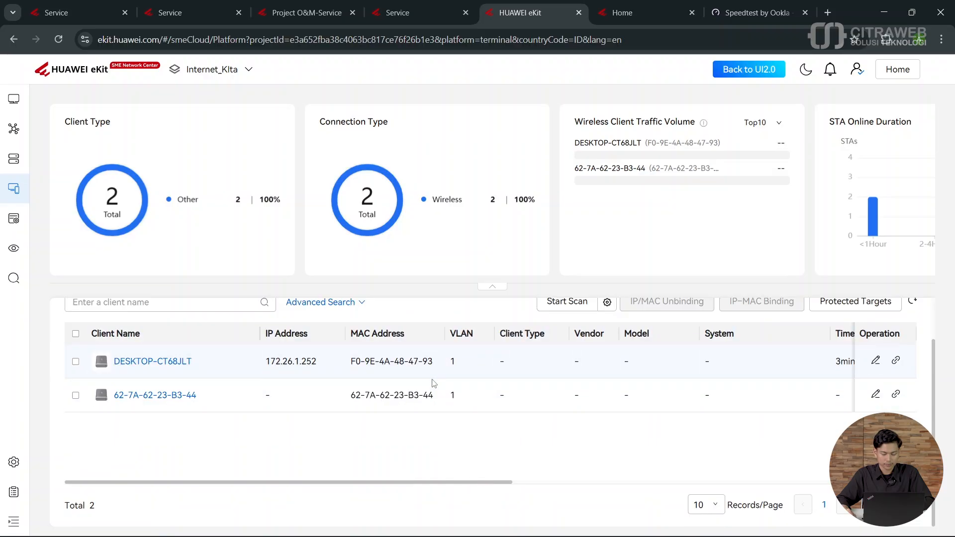
- Examine the uplink and downlink rates of the connected clients in the client list
{"action": "left_click_drag", "start_coordinate": [417, 486], "coordinate": [708, 460]}
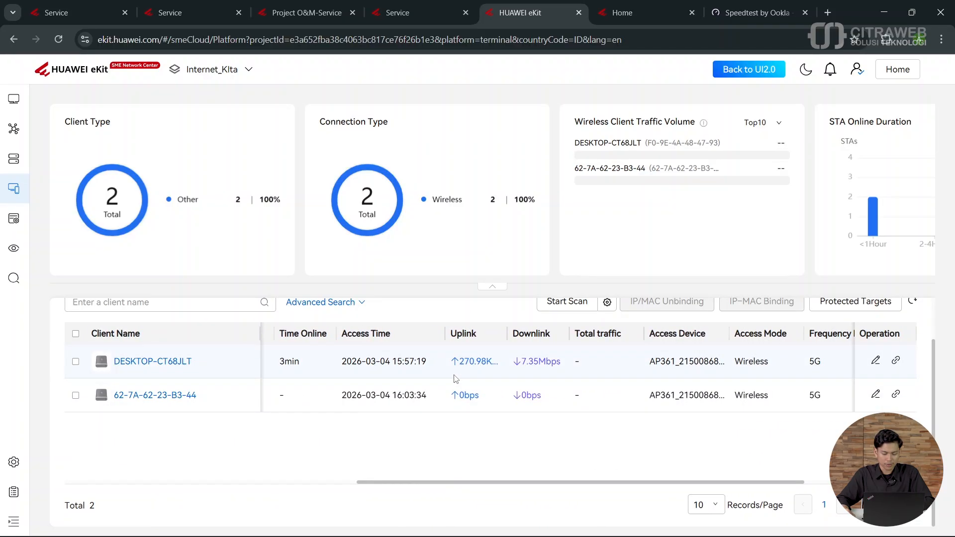
{"action": "left_click_drag", "start_coordinate": [476, 334], "coordinate": [453, 339]}
{"action": "left_click", "coordinate": [483, 338]}
{"action": "left_click_drag", "start_coordinate": [551, 334], "coordinate": [515, 333]}
{"action": "left_click", "coordinate": [515, 334]}
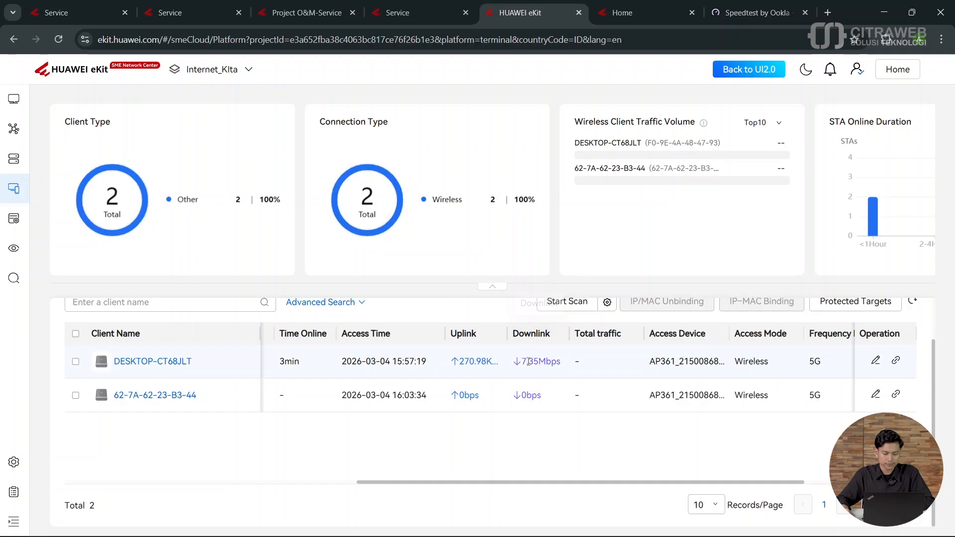
- Reload the client overview and examine the access device that each of the wireless clients is connected to
{"action": "left_click", "coordinate": [59, 39]}
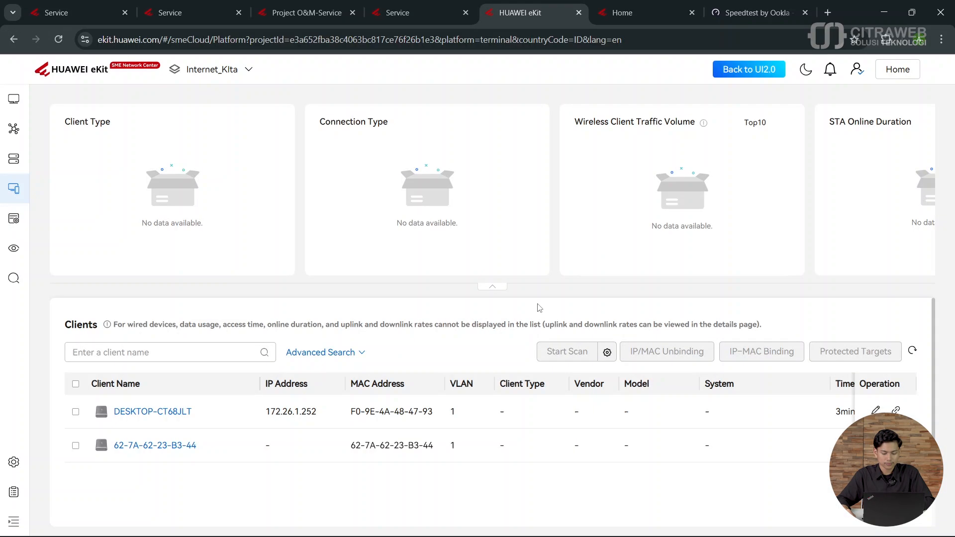
{"action": "scroll", "coordinate": [440, 487], "scroll_direction": "down", "scroll_amount": 1}
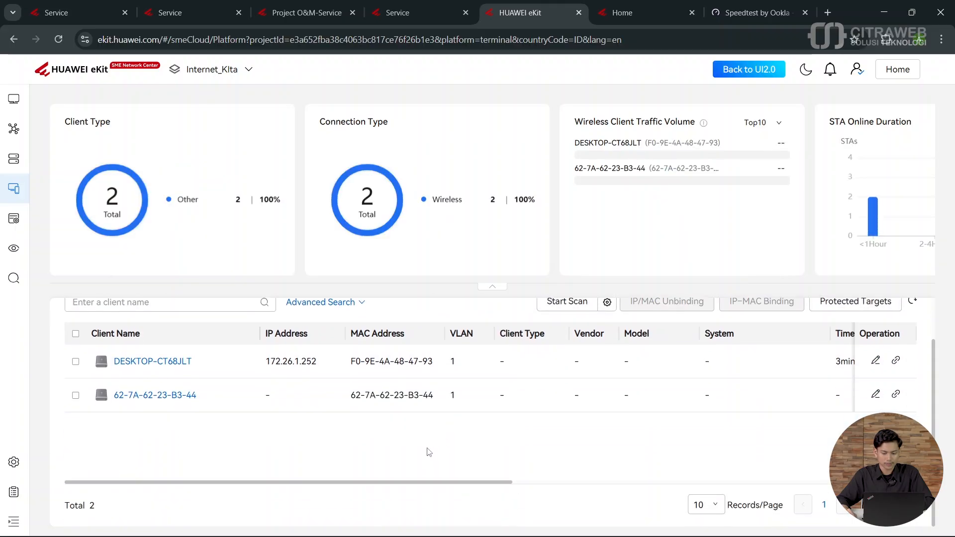
{"action": "left_click_drag", "start_coordinate": [420, 482], "coordinate": [759, 455]}
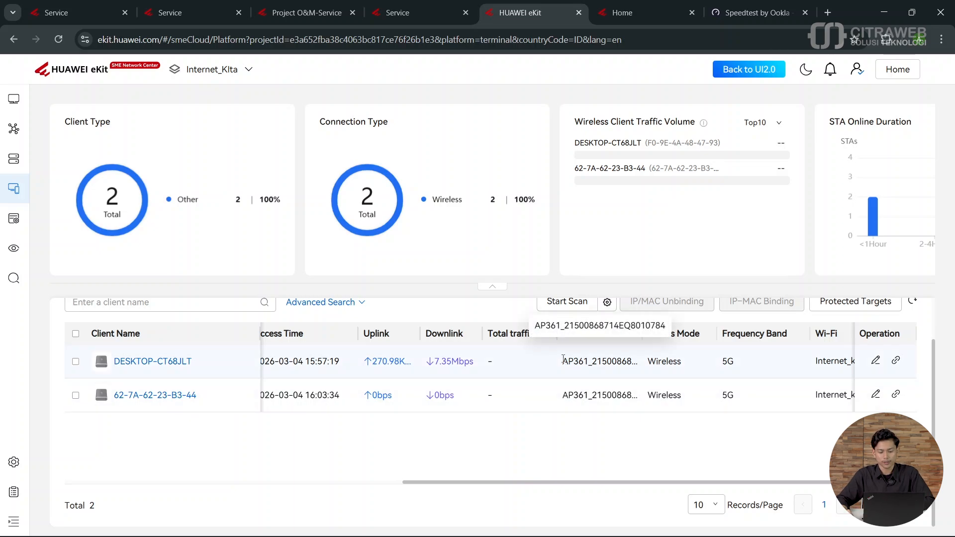
{"action": "left_click_drag", "start_coordinate": [562, 361], "coordinate": [591, 361]}
{"action": "left_click_drag", "start_coordinate": [606, 362], "coordinate": [632, 363]}
{"action": "left_click", "coordinate": [598, 368]}
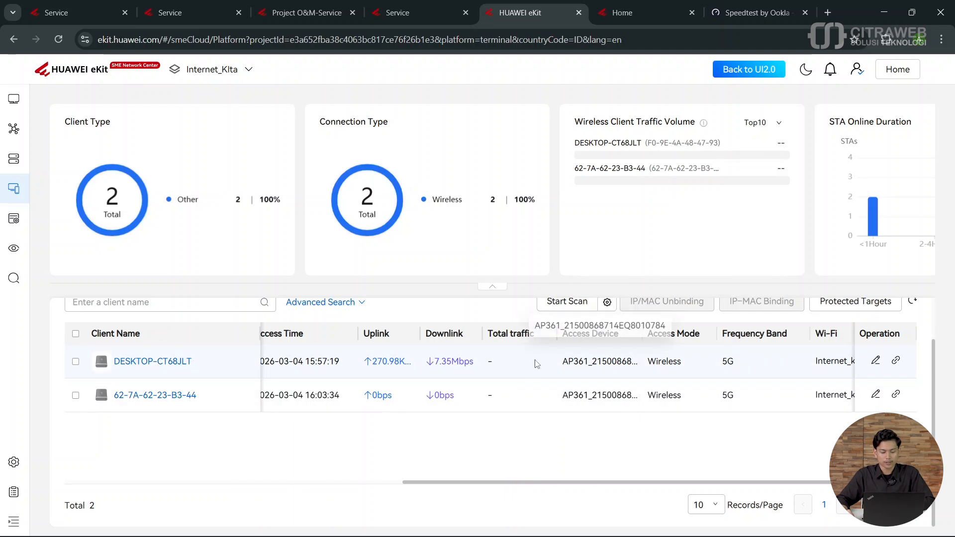
{"action": "left_click_drag", "start_coordinate": [566, 361], "coordinate": [635, 360]}
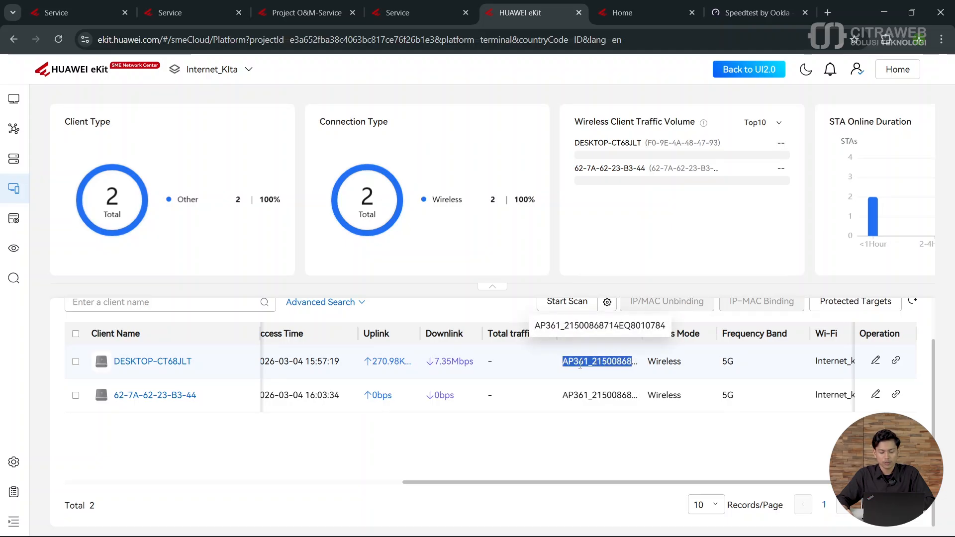
{"action": "left_click_drag", "start_coordinate": [563, 395], "coordinate": [628, 394]}
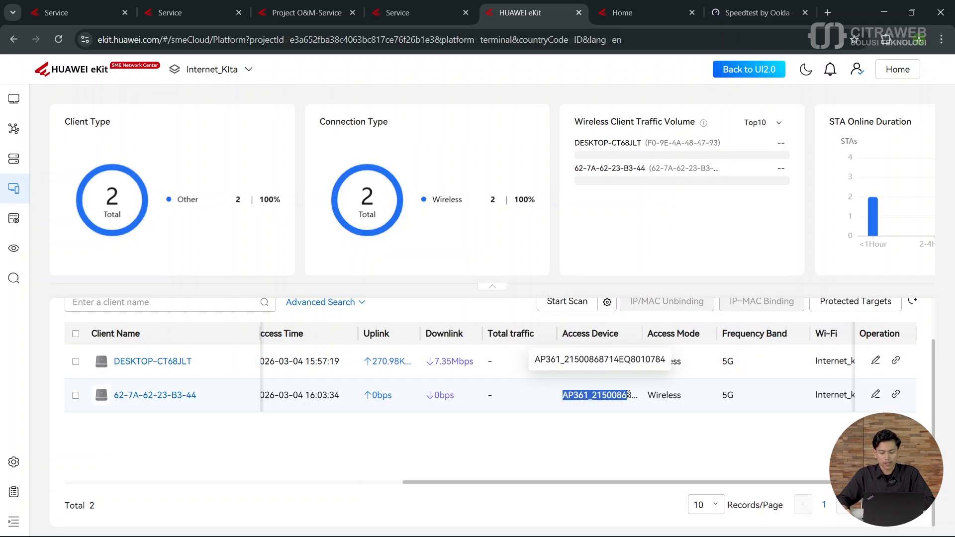
{"action": "left_click", "coordinate": [628, 396]}
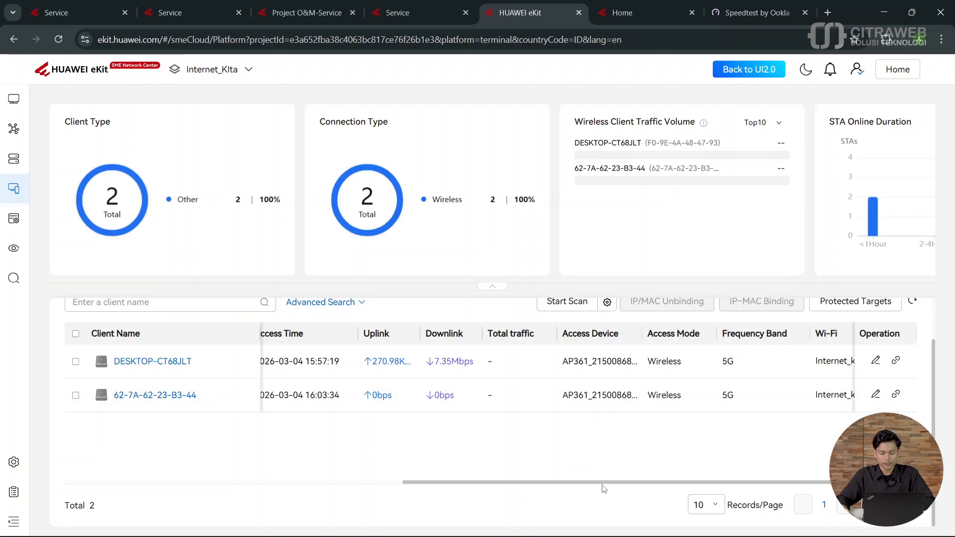
{"action": "left_click_drag", "start_coordinate": [607, 481], "coordinate": [300, 472]}
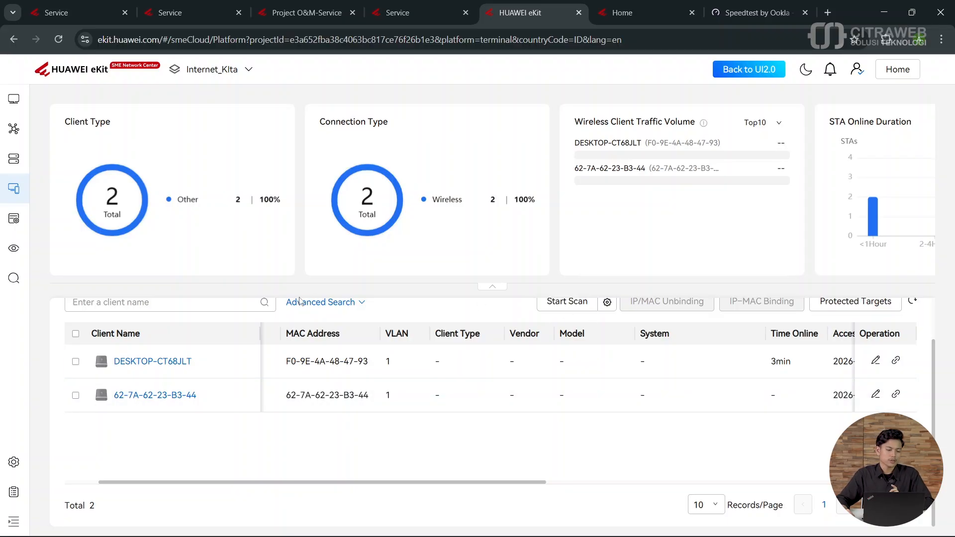
{"action": "mouse_move", "coordinate": [347, 280]}
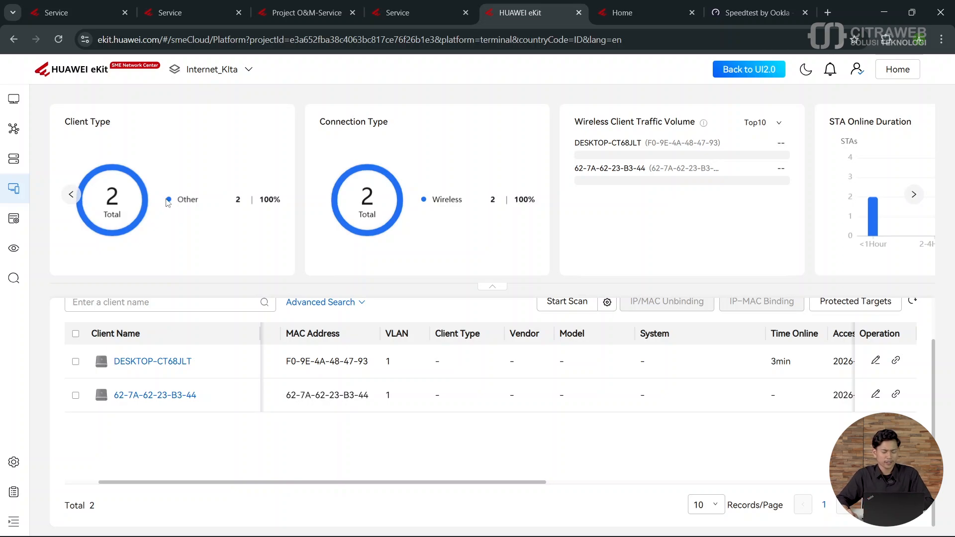
- Reopen the portal authentication guest list and select all passcode accounts
{"action": "left_click", "coordinate": [16, 161]}
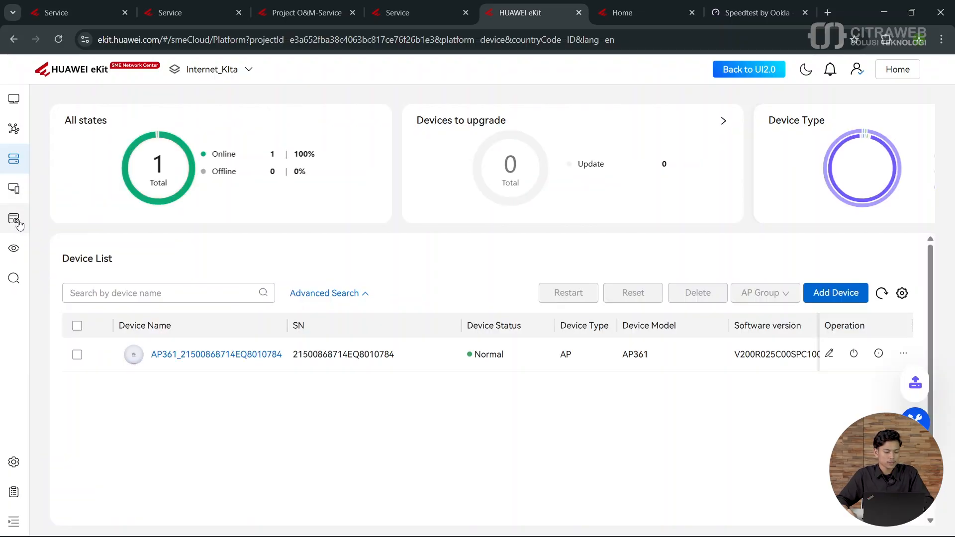
{"action": "left_click", "coordinate": [17, 221]}
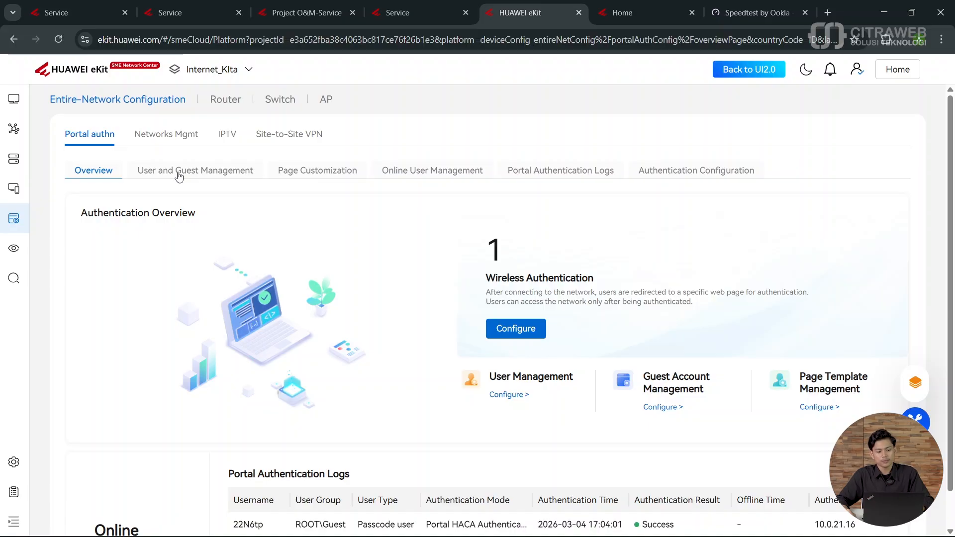
{"action": "left_click", "coordinate": [179, 171]}
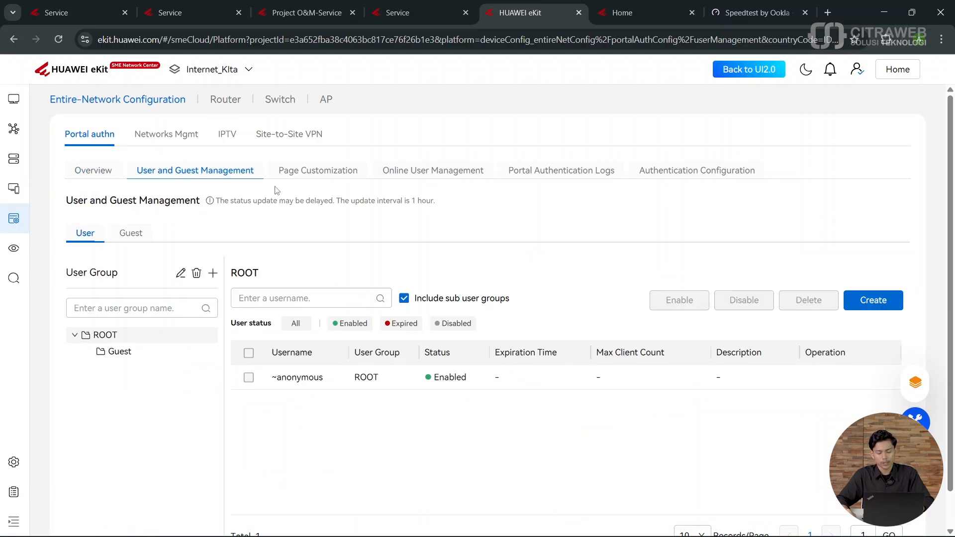
{"action": "left_click", "coordinate": [137, 241]}
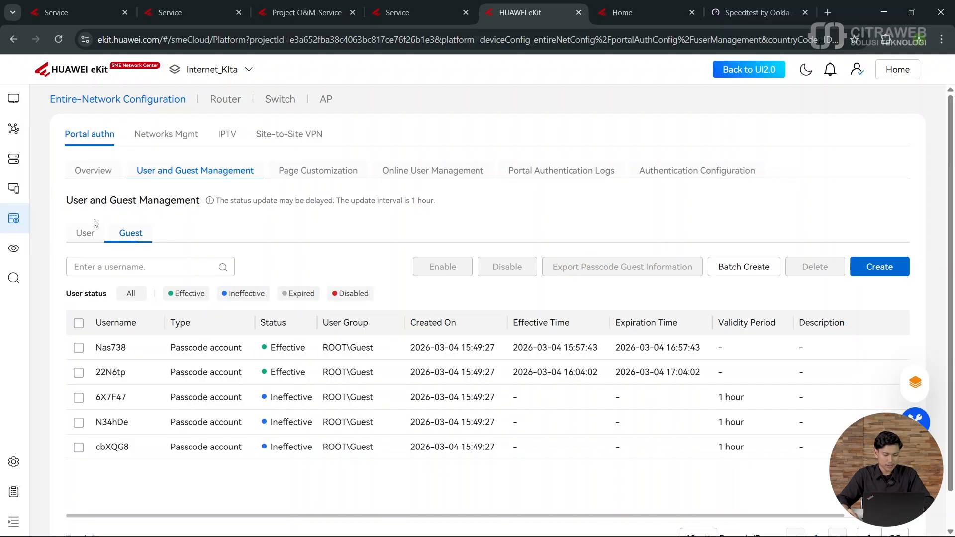
{"action": "left_click", "coordinate": [79, 323]}
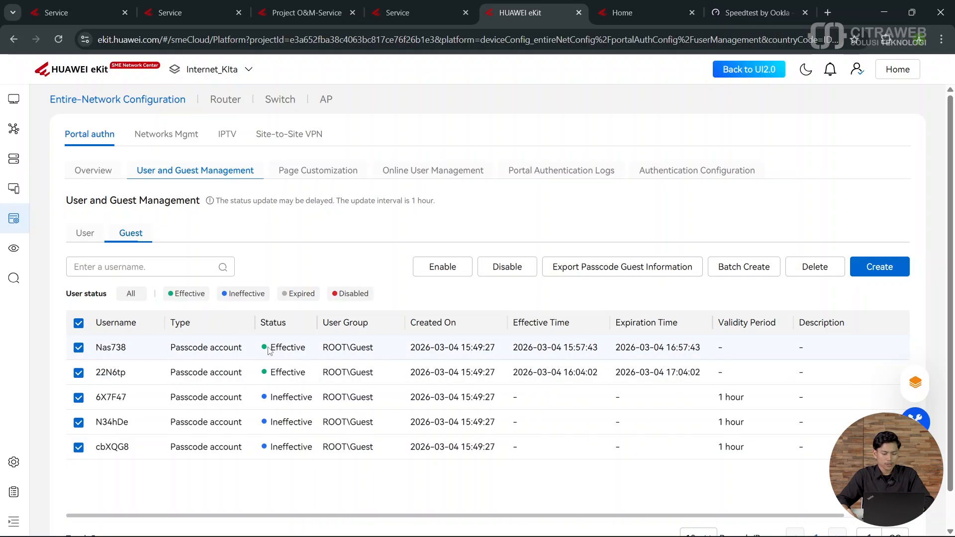
- Compare the statuses of the used and unused passcode accounts in the guest list
{"action": "left_click_drag", "start_coordinate": [282, 348], "coordinate": [305, 350]}
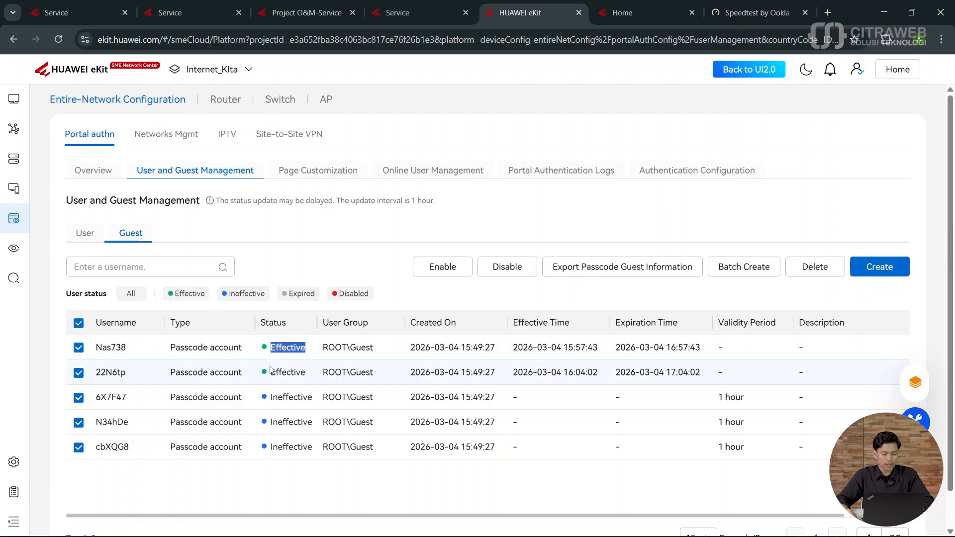
{"action": "left_click_drag", "start_coordinate": [270, 397], "coordinate": [316, 401]}
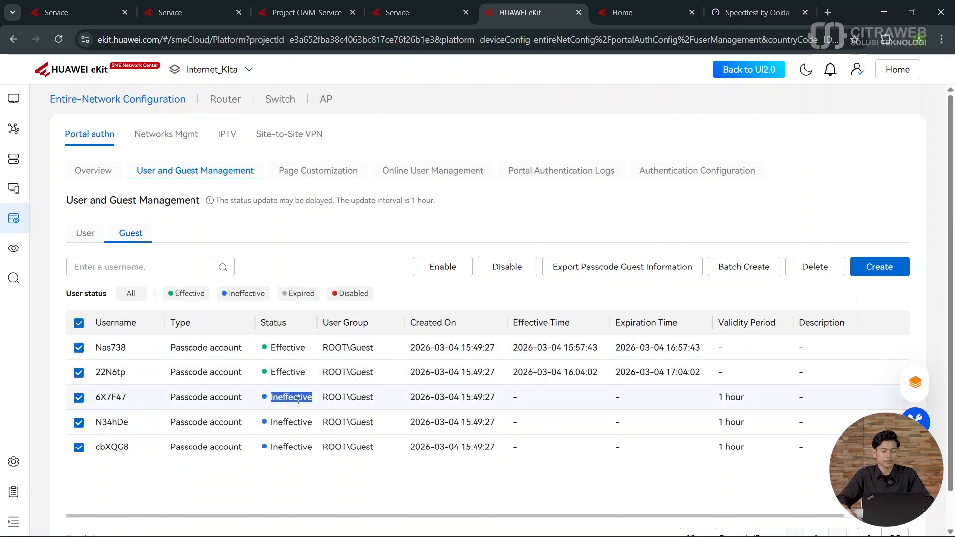
{"action": "left_click", "coordinate": [298, 400]}
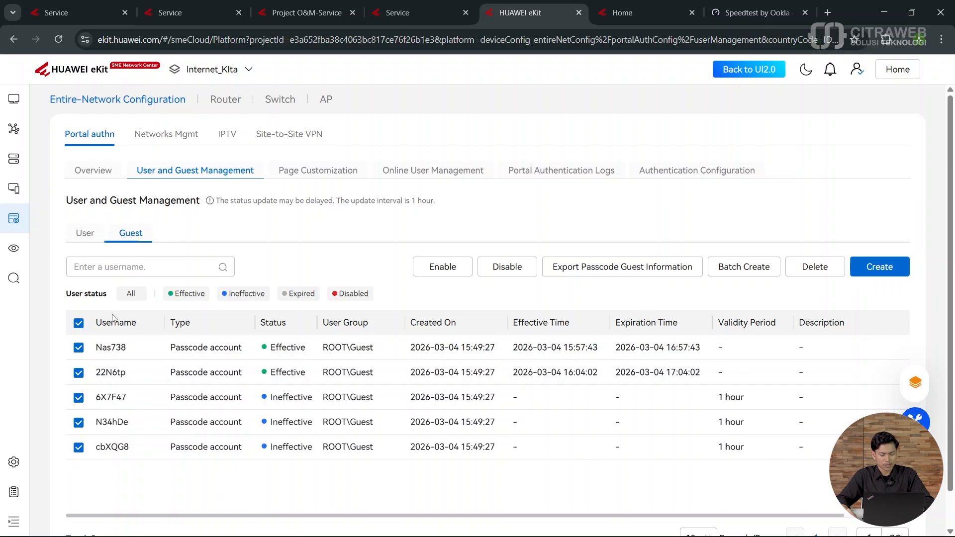
- Begin exporting the selected passcode guest accounts and add the custom image "Logo Internet kita untuk PC"
{"action": "left_click", "coordinate": [638, 269]}
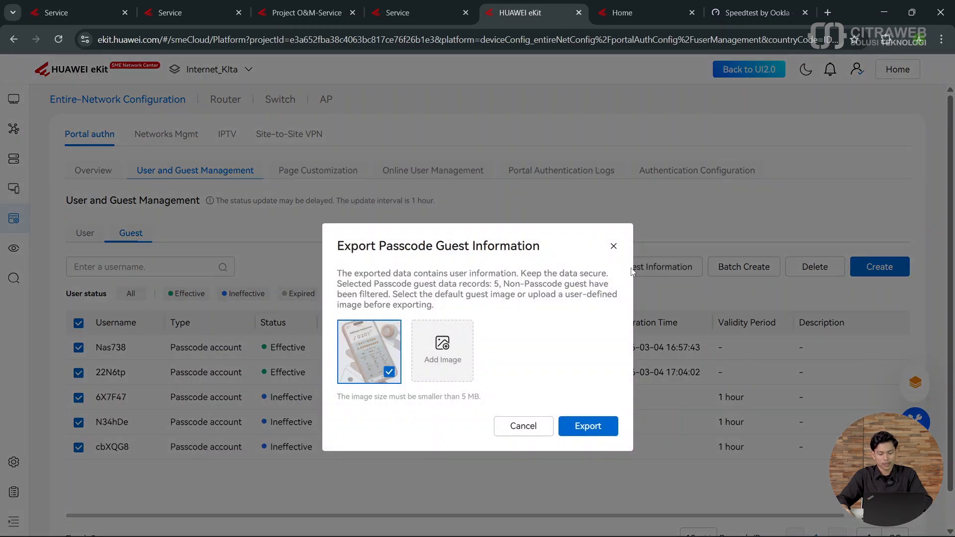
{"action": "left_click", "coordinate": [446, 351]}
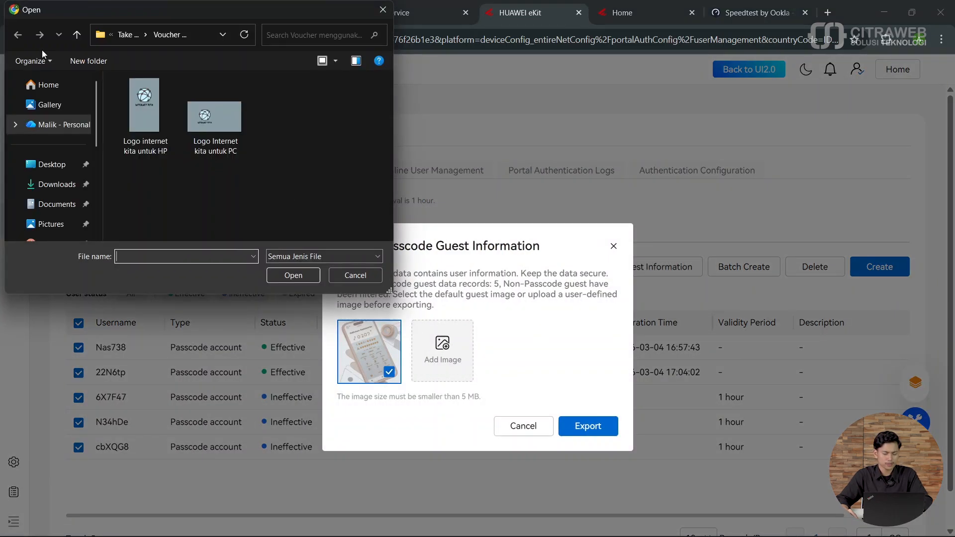
{"action": "left_click", "coordinate": [154, 111]}
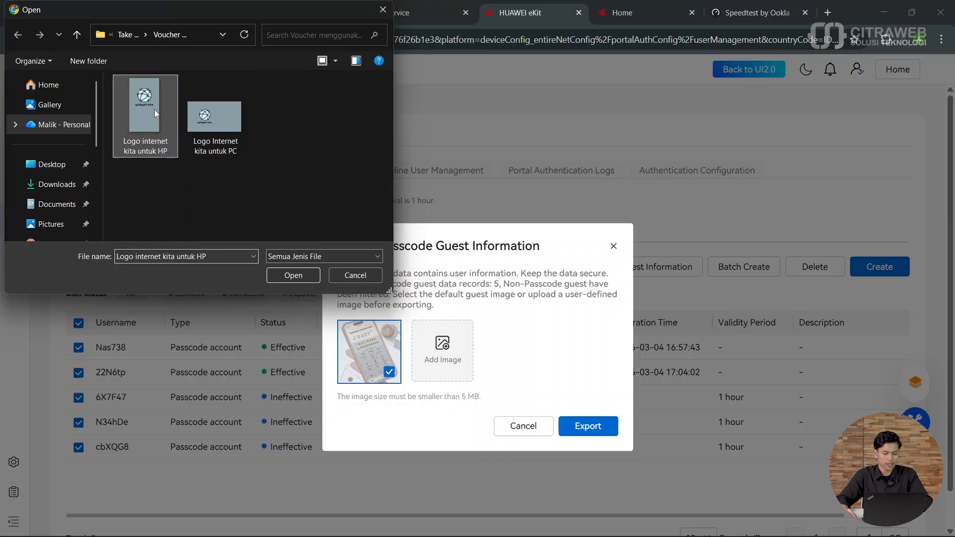
{"action": "left_click", "coordinate": [200, 117]}
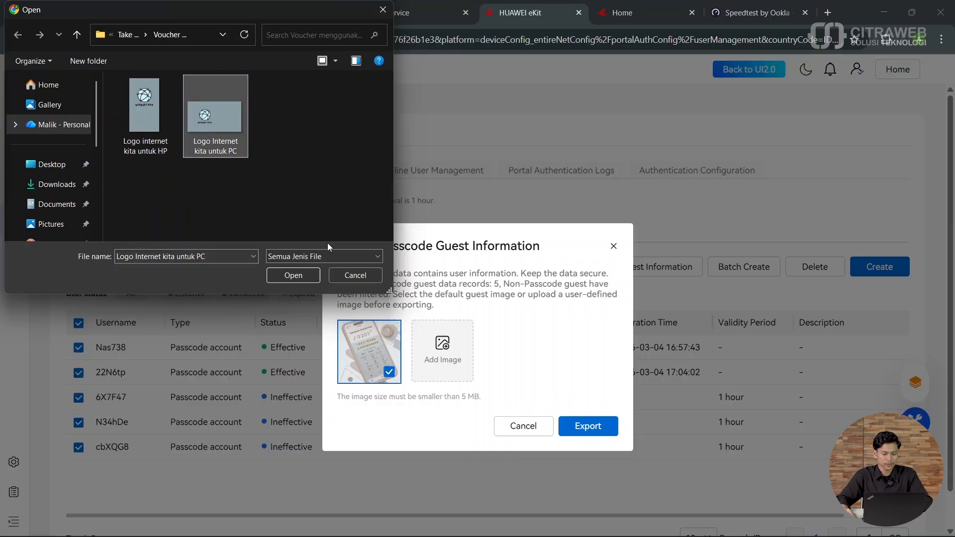
{"action": "left_click", "coordinate": [293, 275]}
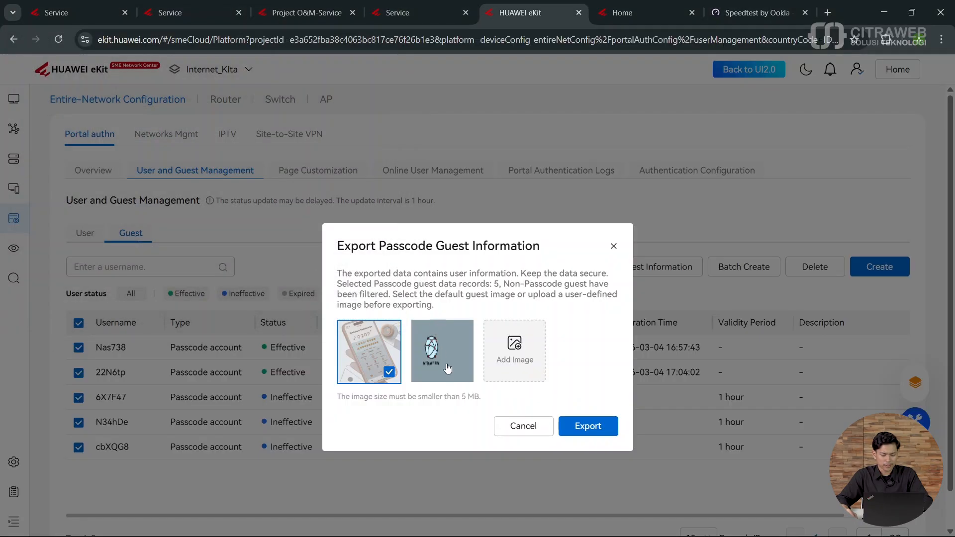
- Choose the uploaded logo as the voucher image, export the passcode guest information, and close the completion dialog
{"action": "left_click", "coordinate": [447, 368]}
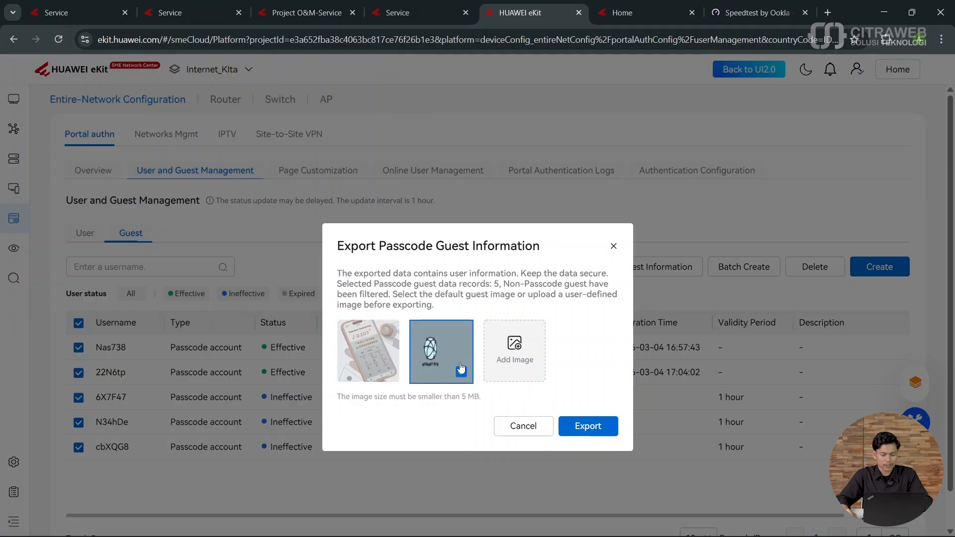
{"action": "left_click", "coordinate": [590, 426]}
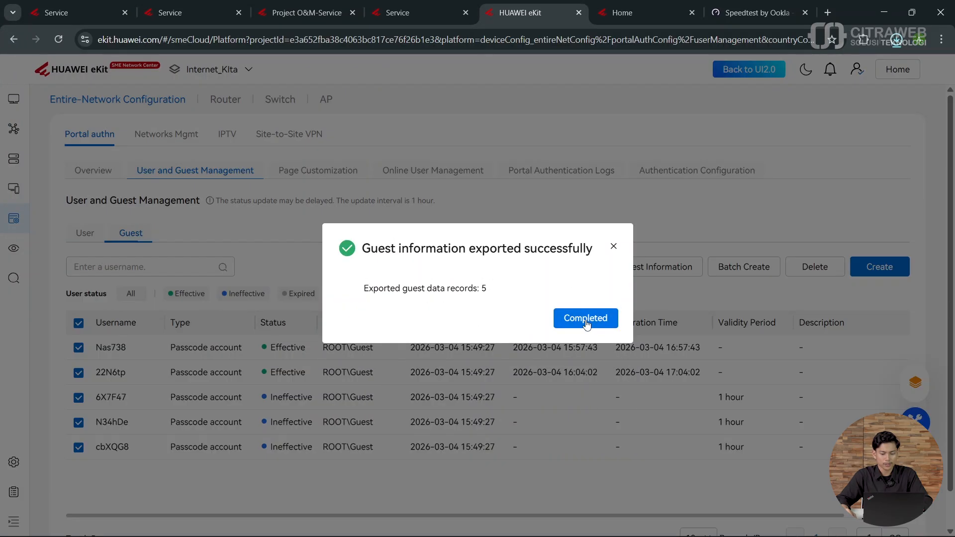
{"action": "left_click", "coordinate": [586, 321]}
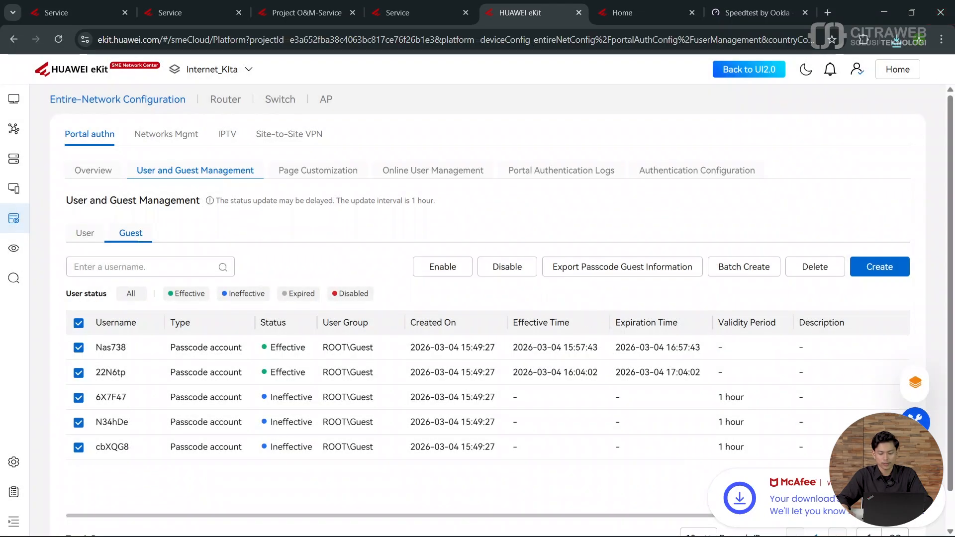
- Open the downloaded "Guest Information (2).xlsx" file in Excel and examine the layout of the exported passcode vouchers
{"action": "left_click", "coordinate": [896, 40]}
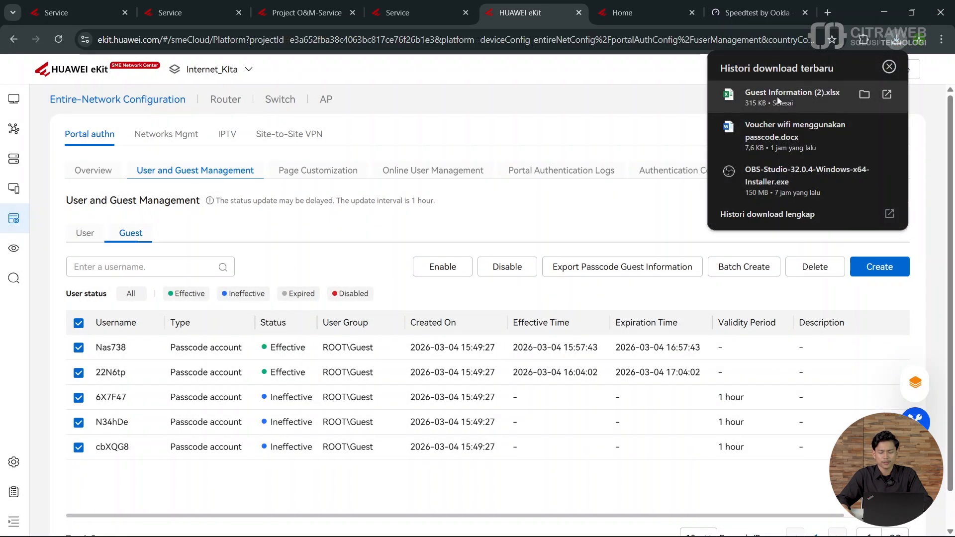
{"action": "left_click", "coordinate": [750, 104]}
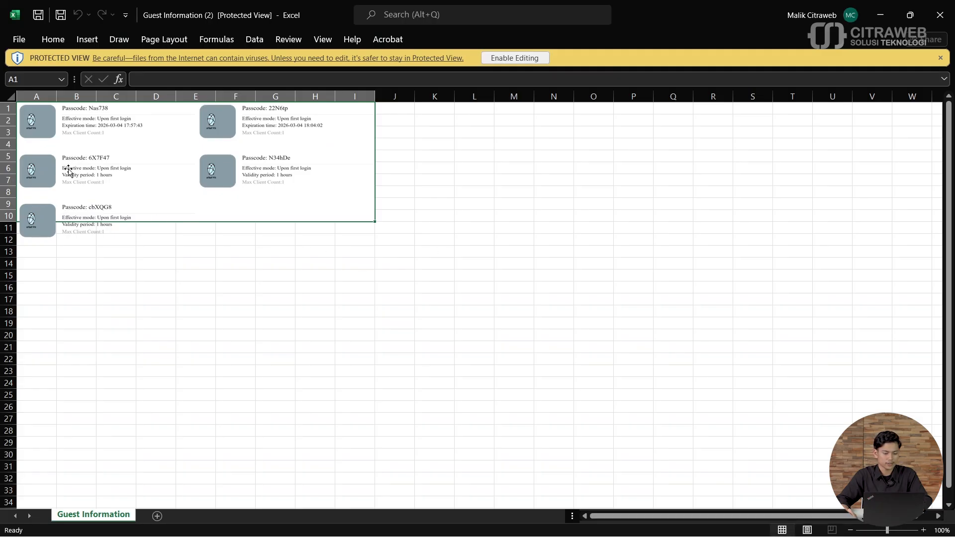
{"action": "left_click", "coordinate": [204, 309]}
{"action": "left_click", "coordinate": [85, 124]}
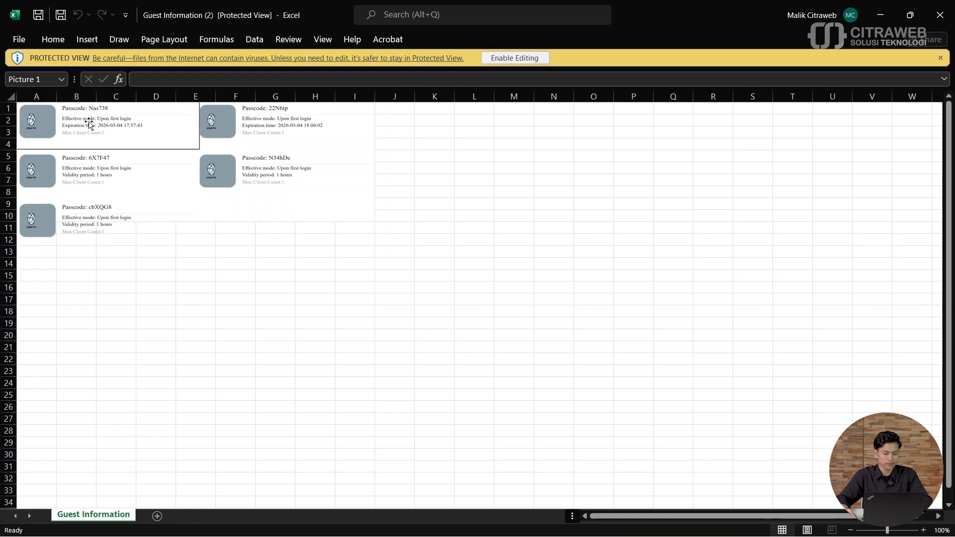
{"action": "scroll", "coordinate": [143, 219], "scroll_direction": "up", "scroll_amount": 4}
{"action": "scroll", "coordinate": [143, 219], "scroll_direction": "up", "scroll_amount": 2}
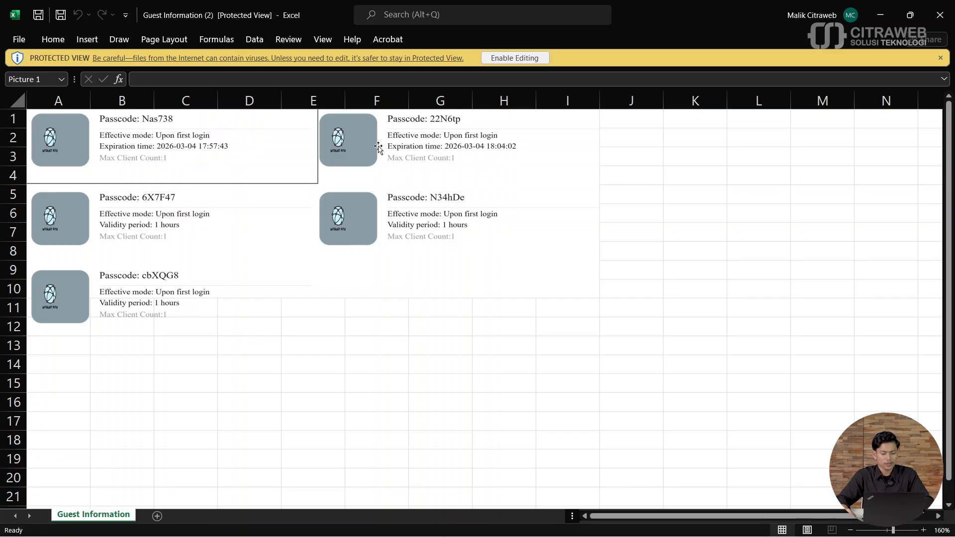
- Compare the expiration times on the two passcode vouchers in the first row of the sheet
{"action": "left_click", "coordinate": [437, 154]}
{"action": "left_click", "coordinate": [282, 154]}
{"action": "left_click", "coordinate": [437, 154]}
{"action": "left_click", "coordinate": [268, 154]}
{"action": "left_click", "coordinate": [398, 156]}
{"action": "left_click", "coordinate": [270, 156]}
- Examine the validity periods on the three unused passcode vouchers below the first row
{"action": "left_click", "coordinate": [227, 221]}
{"action": "left_click", "coordinate": [199, 295]}
{"action": "left_click", "coordinate": [208, 228]}
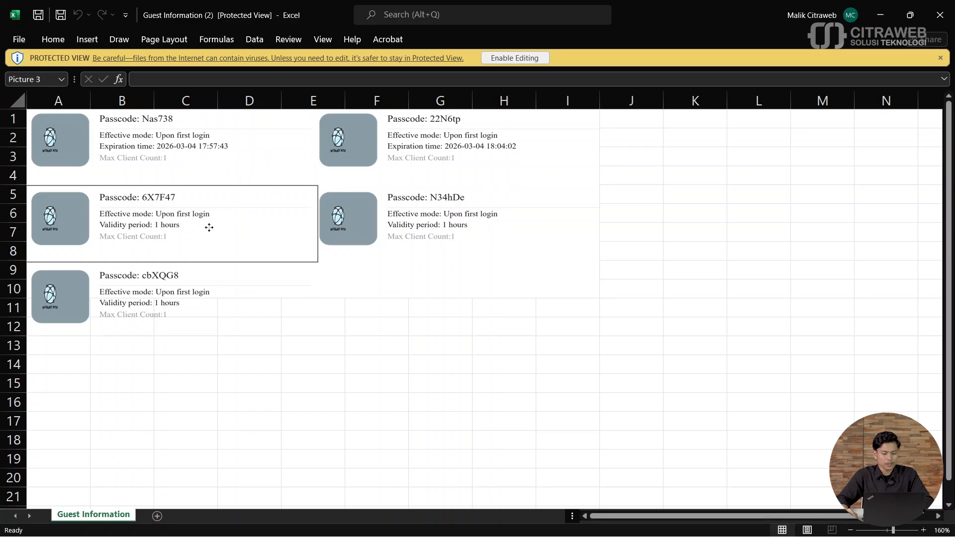
{"action": "left_click", "coordinate": [385, 236]}
{"action": "left_click", "coordinate": [192, 309]}
{"action": "left_click", "coordinate": [182, 217]}
{"action": "left_click", "coordinate": [343, 217]}
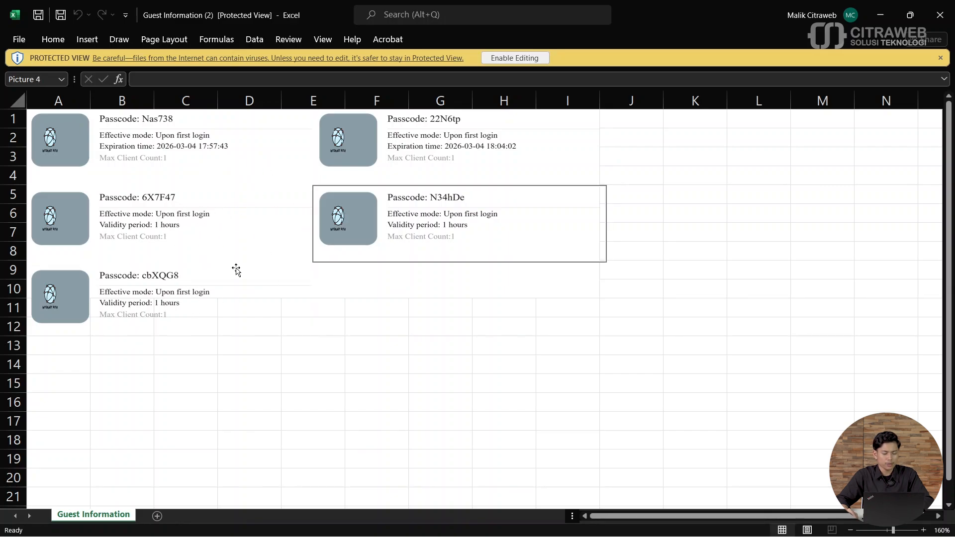
{"action": "left_click", "coordinate": [188, 288]}
{"action": "left_click", "coordinate": [215, 237]}
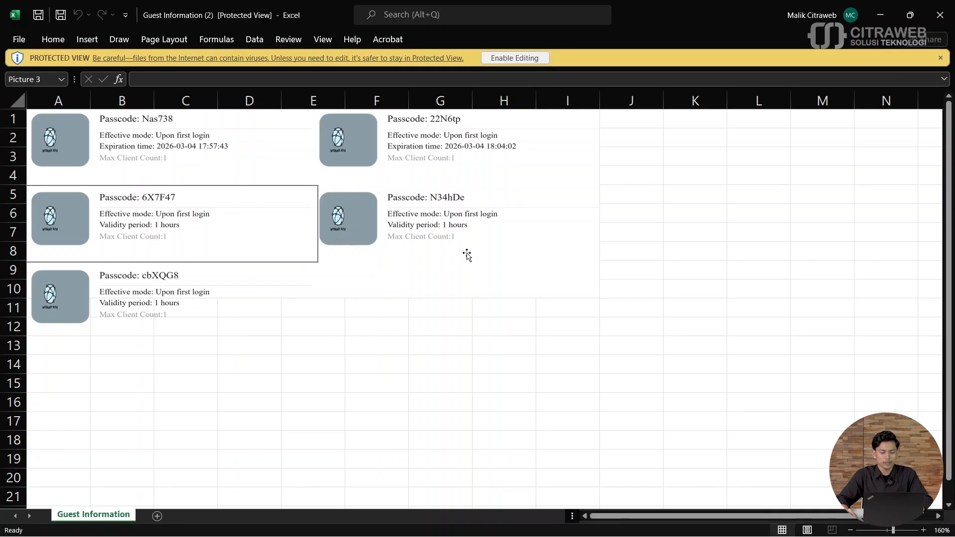
{"action": "scroll", "coordinate": [430, 255], "scroll_direction": "down", "scroll_amount": 3}
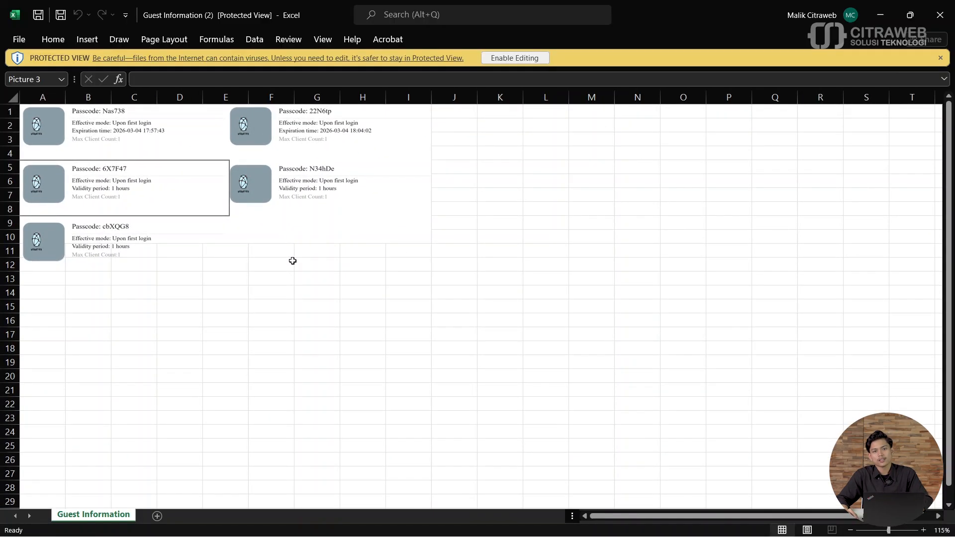
{"action": "scroll", "coordinate": [282, 261], "scroll_direction": "up", "scroll_amount": 1}
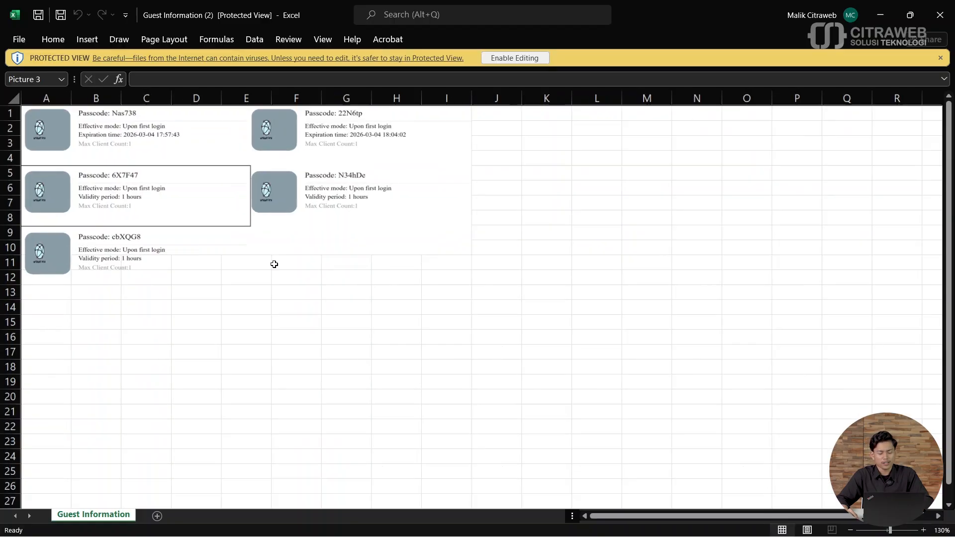